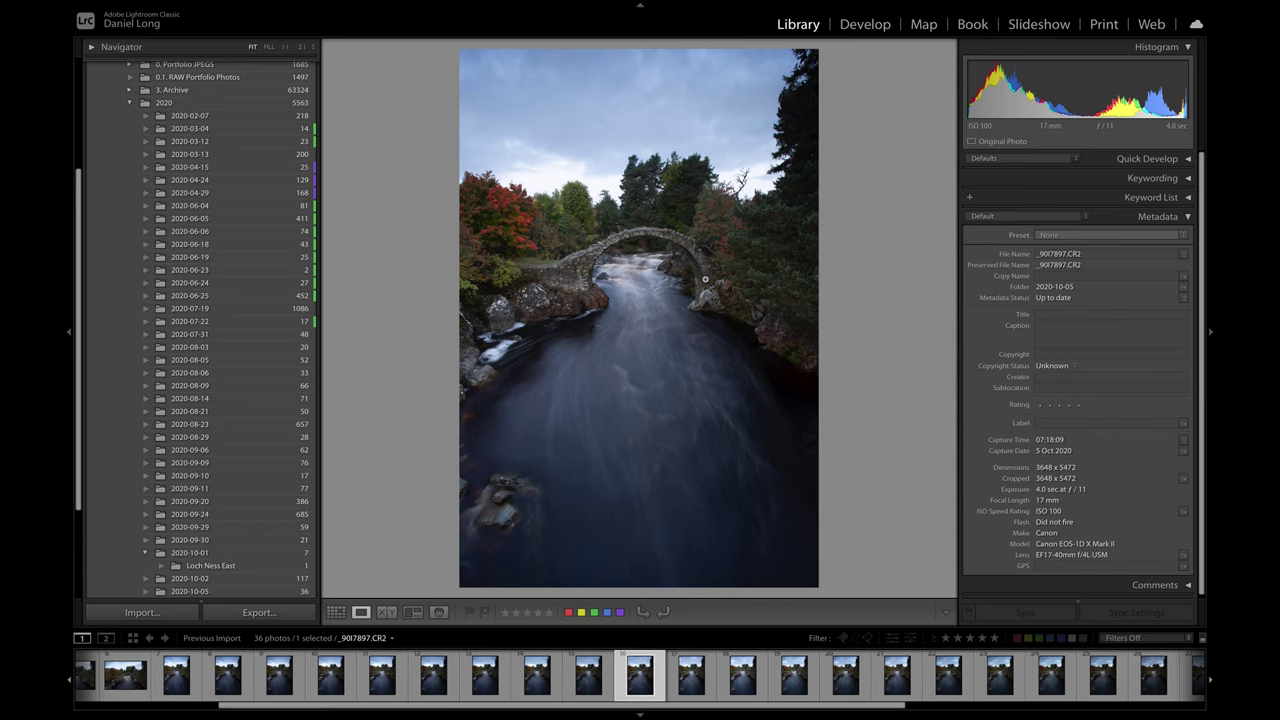
# Step: Step through the filmstrip to _90I7899.CR2 and open it in the Develop module
pyautogui.scroll(-5, 86, 680)
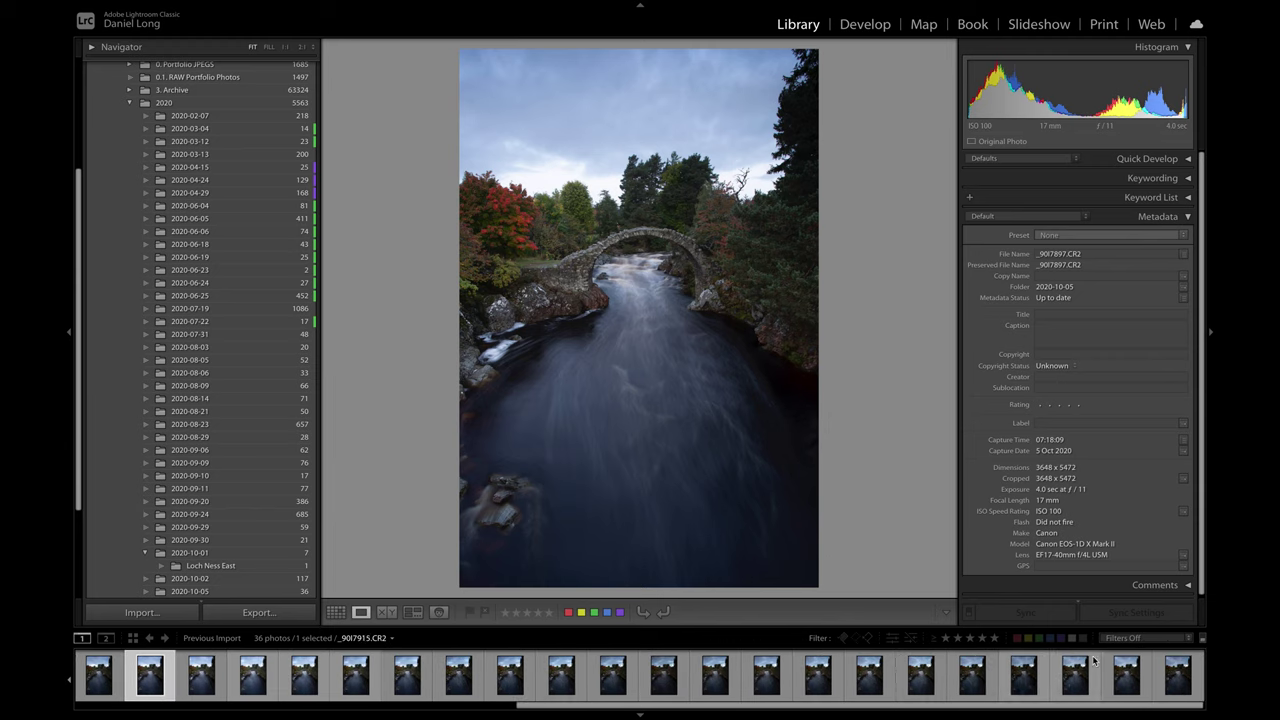
pyautogui.scroll(7, 255, 690)
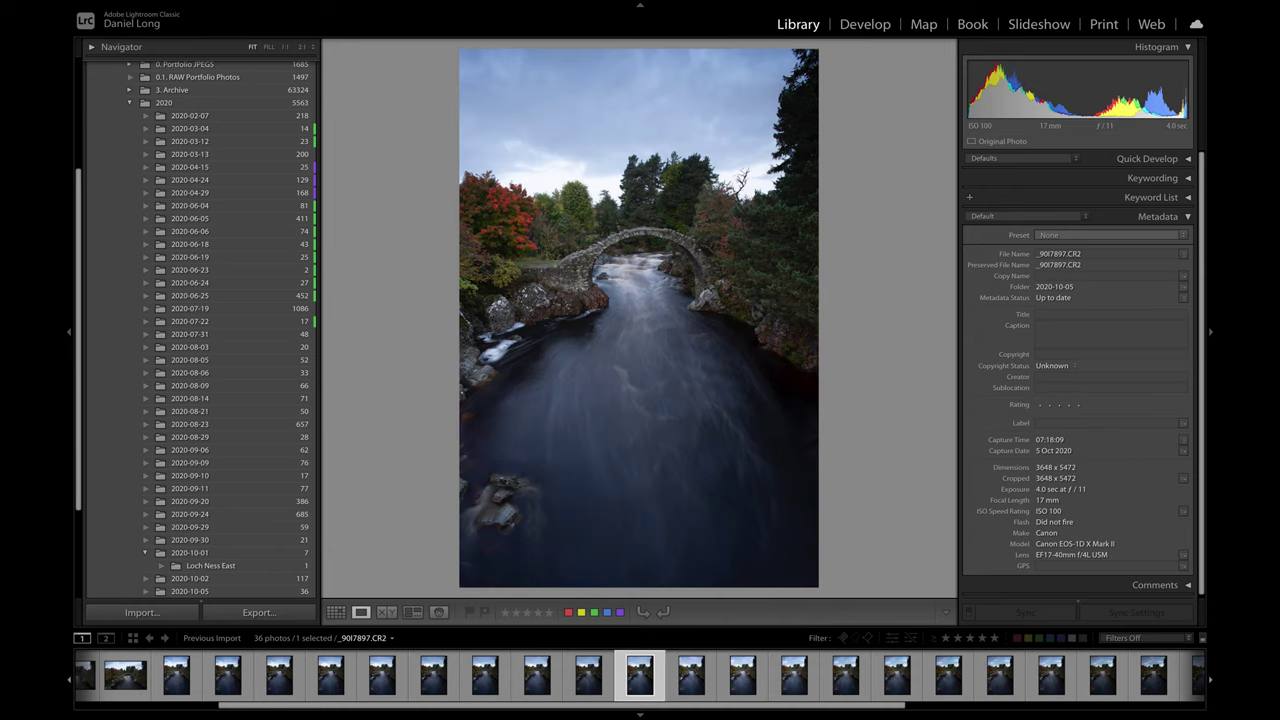
pyautogui.press('Right')
pyautogui.press('Right')
pyautogui.press('Right')
pyautogui.press('Left')
pyautogui.press('Right')
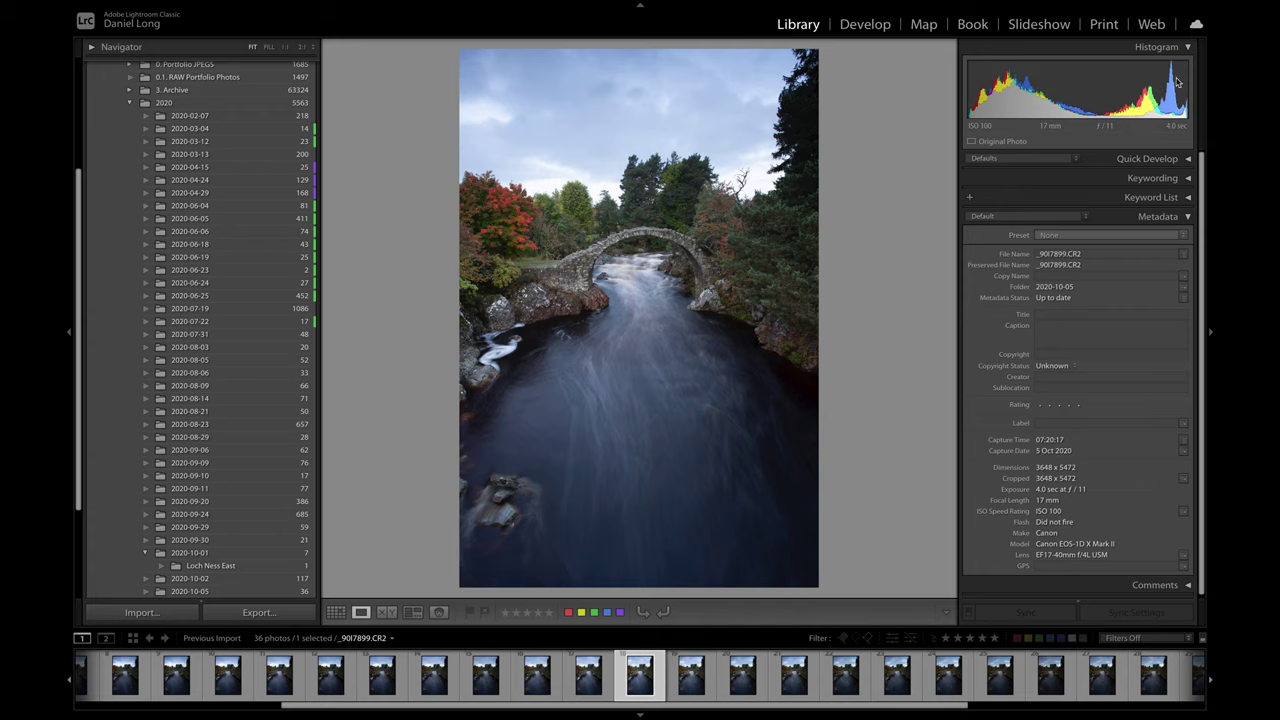
pyautogui.click(841, 28)
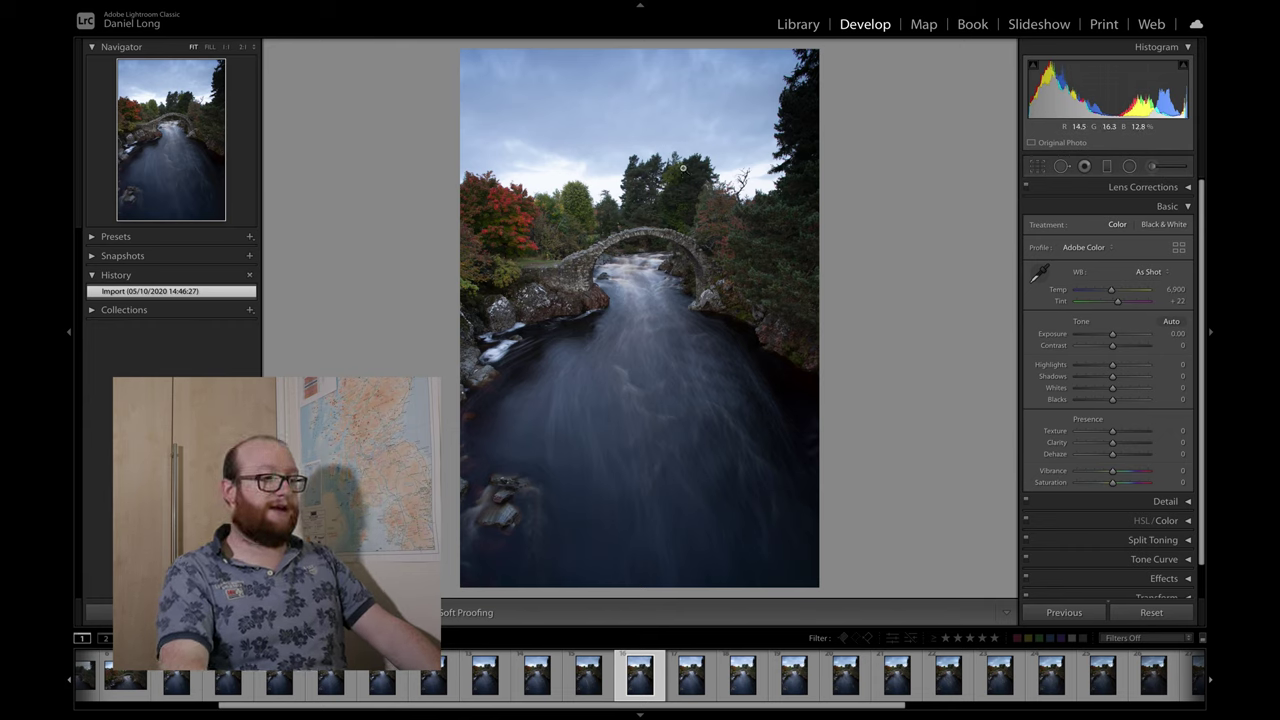
# Step: In Lens Corrections, enable Remove Chromatic Aberration and the lens profile corrections
pyautogui.click(1140, 186)
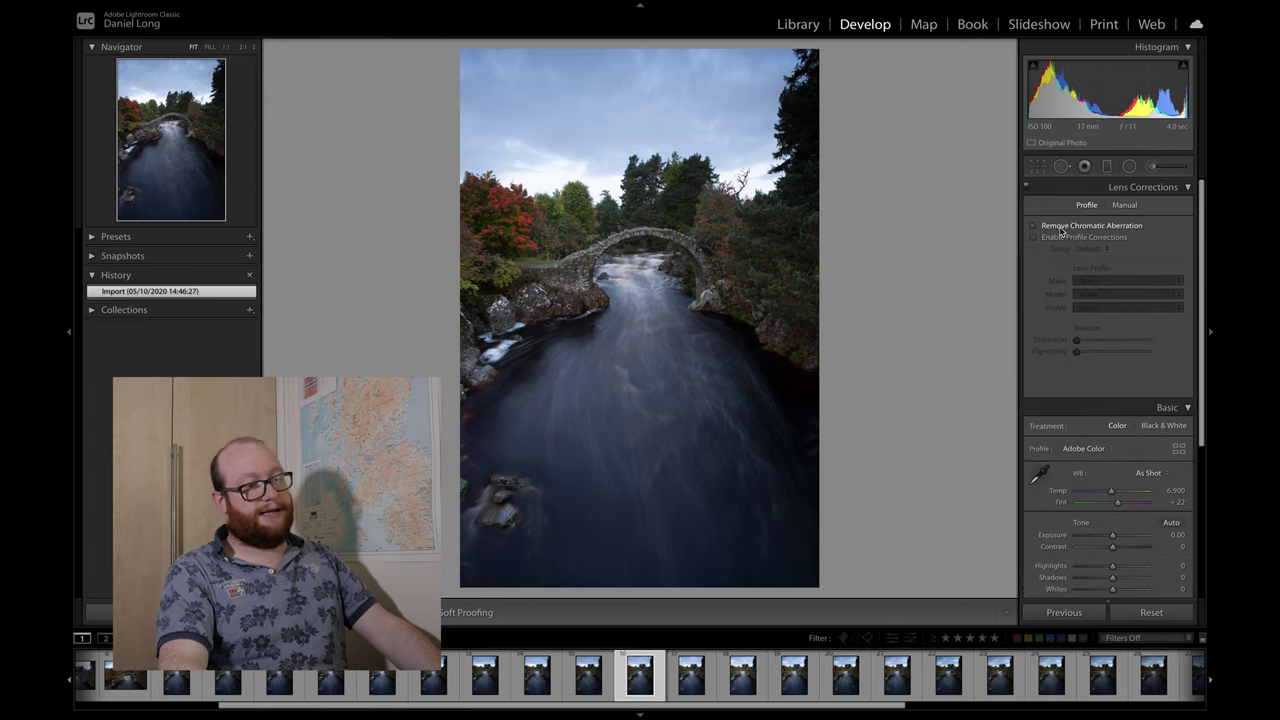
pyautogui.click(1061, 227)
pyautogui.click(1063, 238)
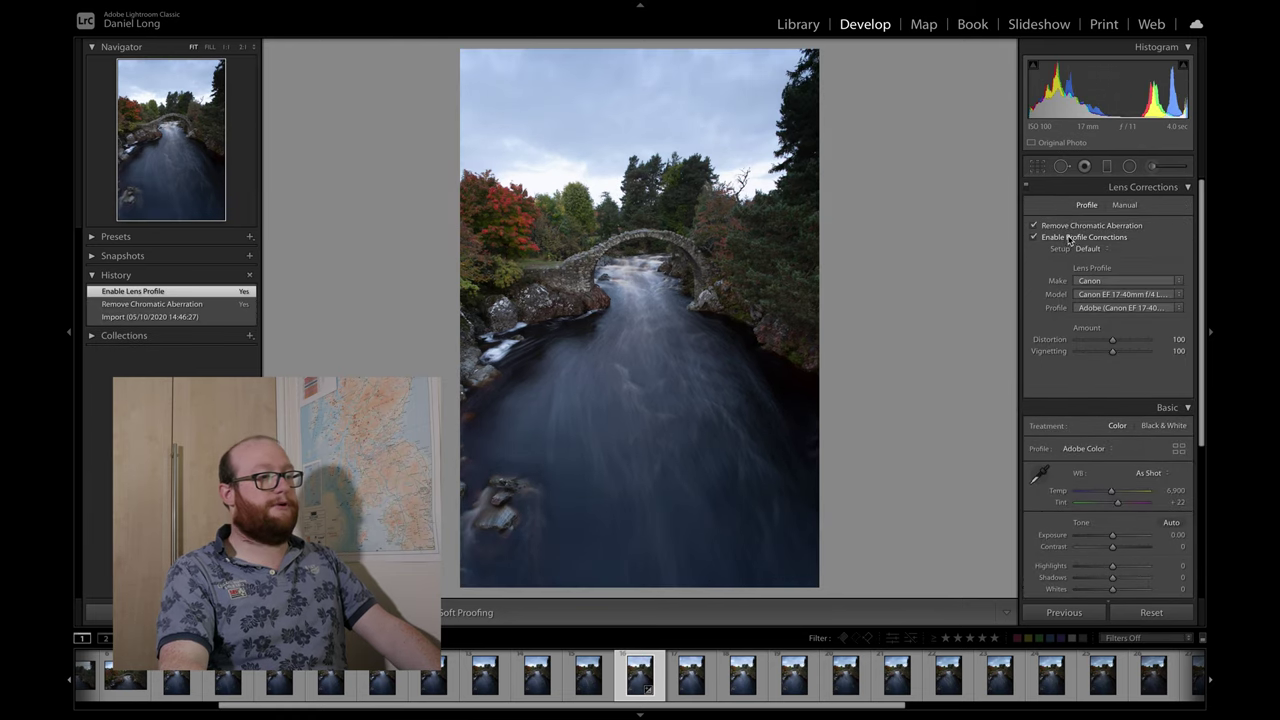
# Step: Inspect the tree edge at 1:1 and 2:1 with chromatic aberration removal turned off
pyautogui.click(806, 79)
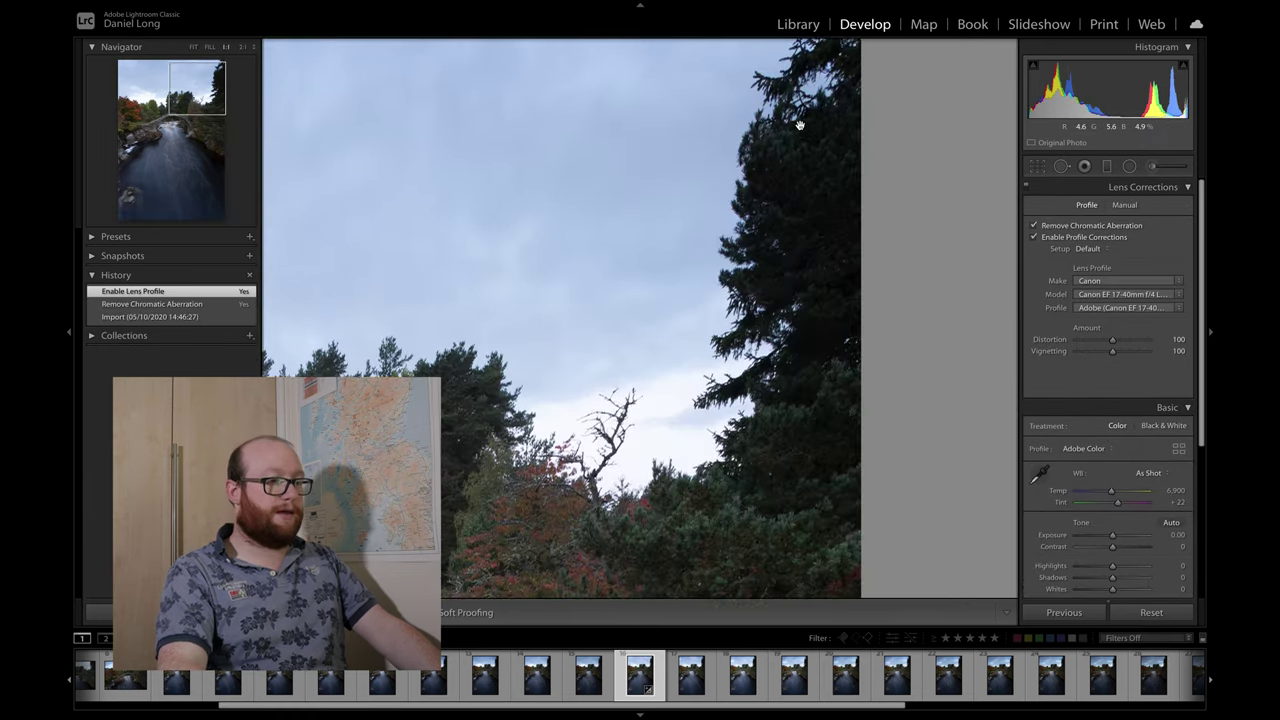
pyautogui.click(1034, 225)
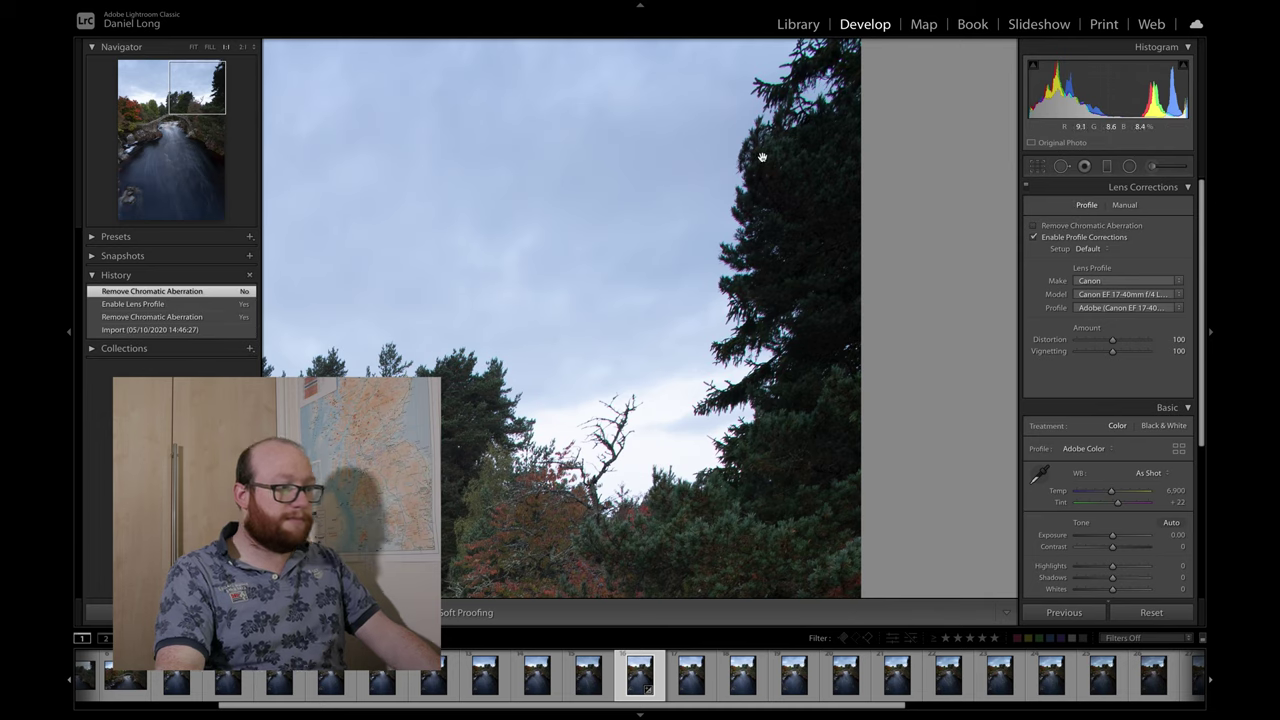
pyautogui.moveTo(756, 137); pyautogui.dragTo(754, 160)
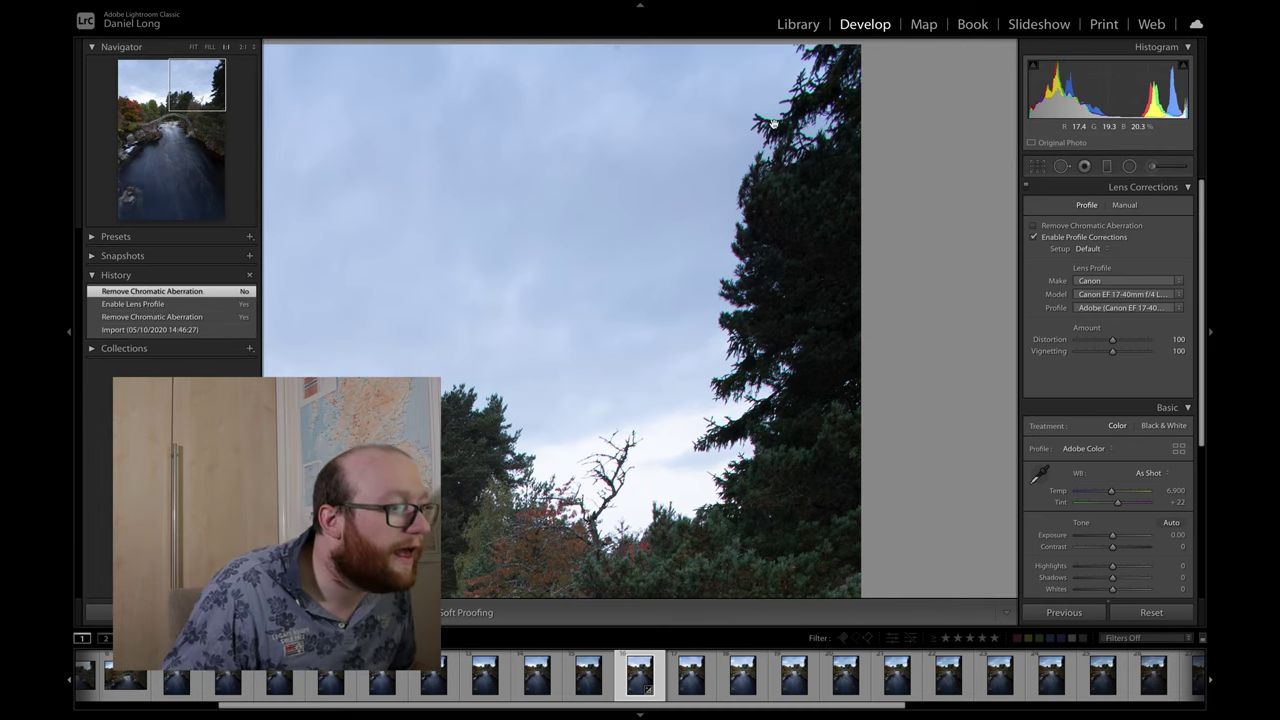
pyautogui.click(242, 47)
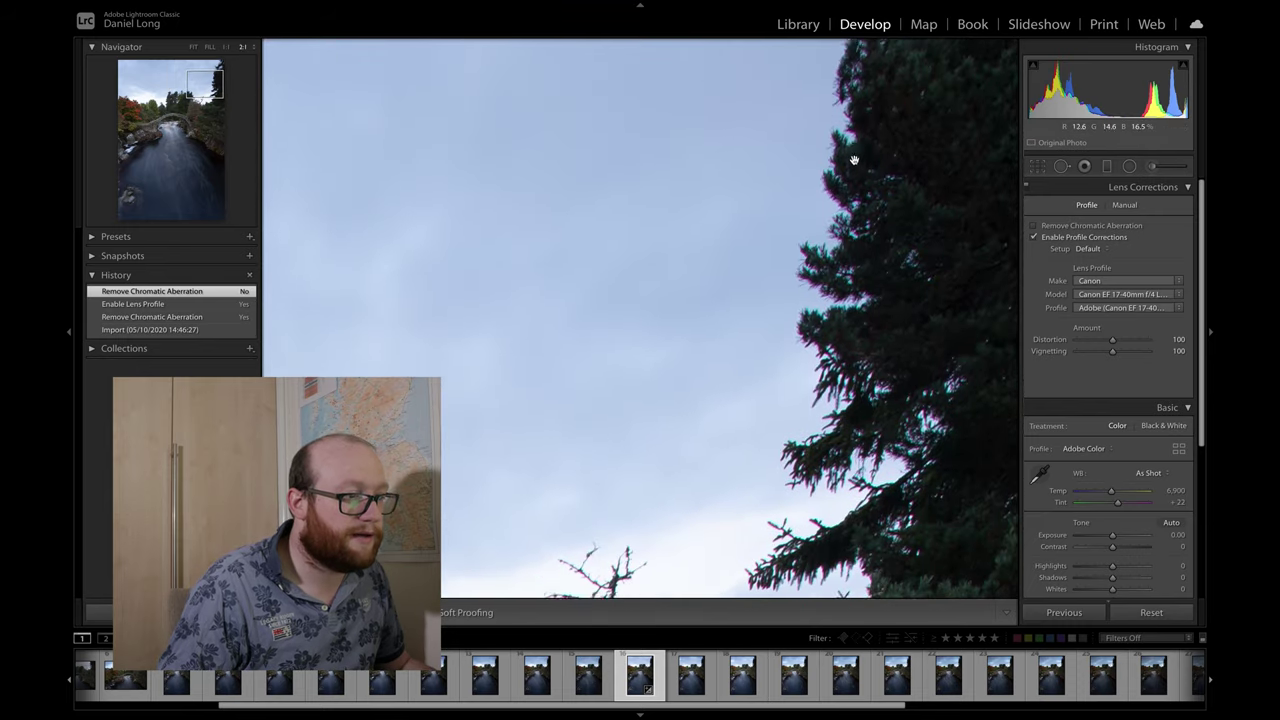
pyautogui.scroll(5, 866, 135)
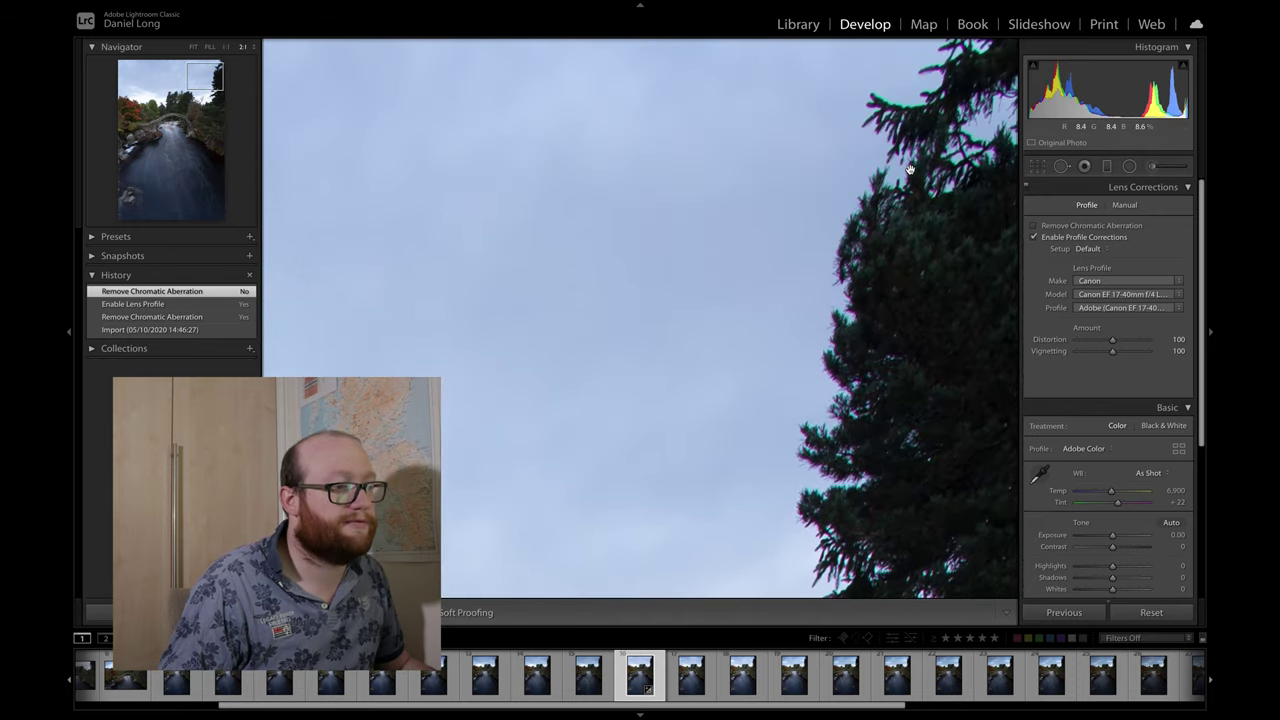
pyautogui.scroll(3, 903, 121)
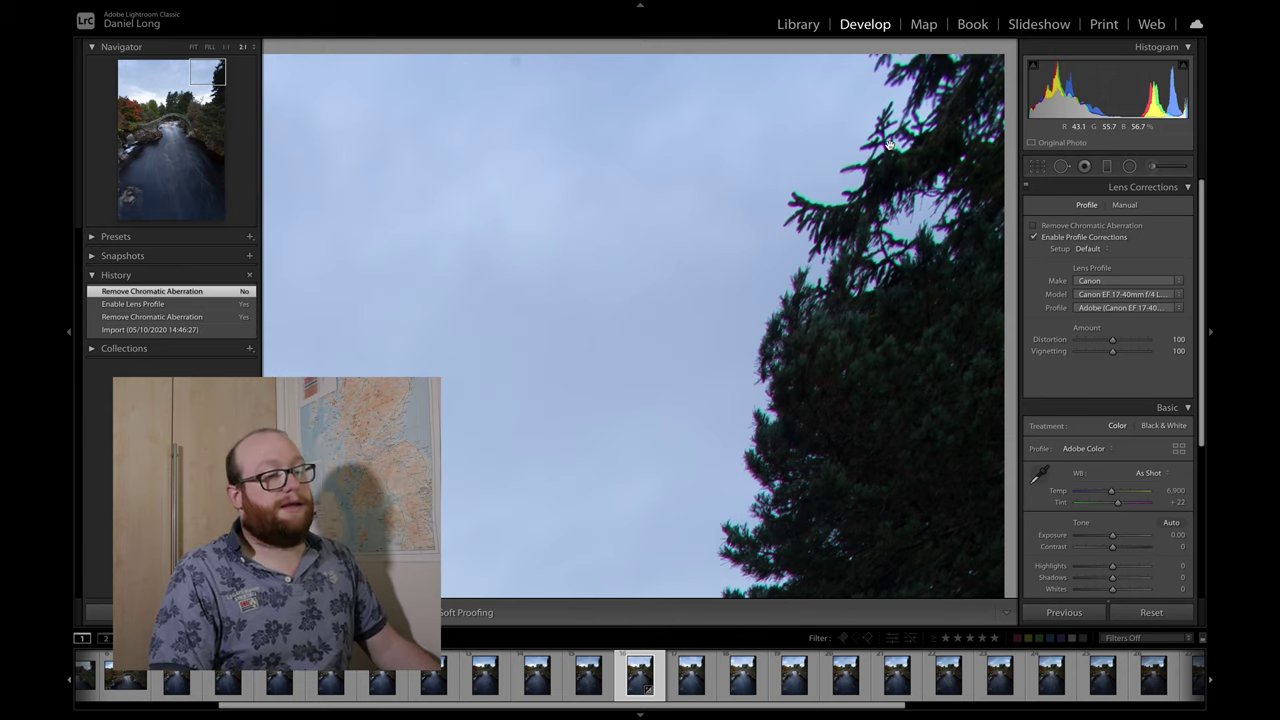
# Step: Inspect the stone bridge closely at 2:1, then return to the whole-photo view
pyautogui.click(890, 145)
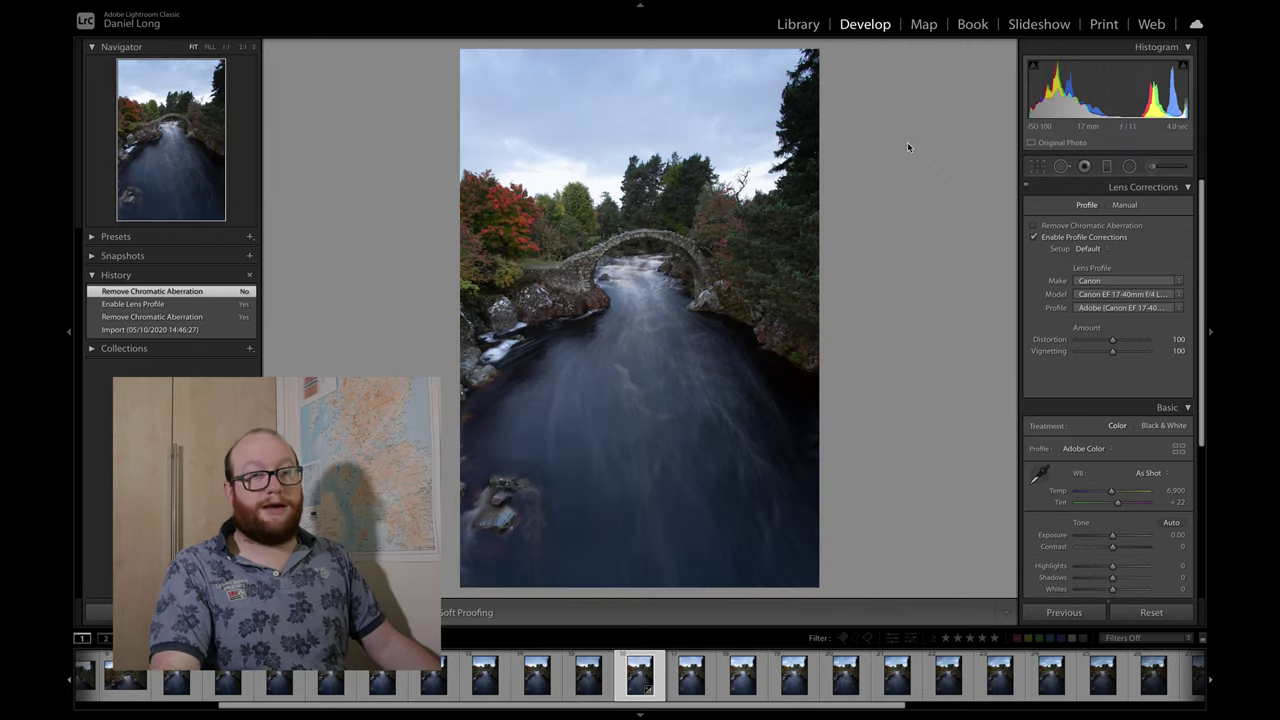
pyautogui.click(593, 275)
pyautogui.hscroll(5, 598, 290)
pyautogui.scroll(3, 598, 290)
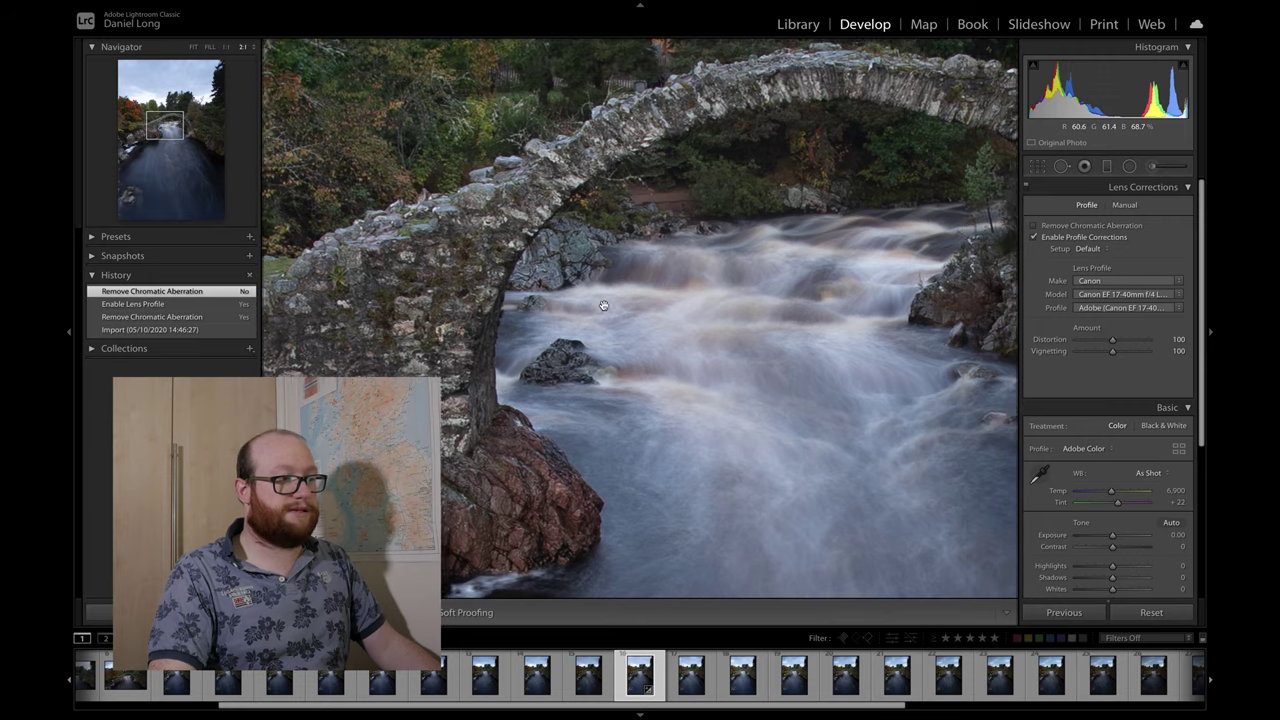
pyautogui.scroll(3, 603, 305)
pyautogui.hscroll(2, 603, 305)
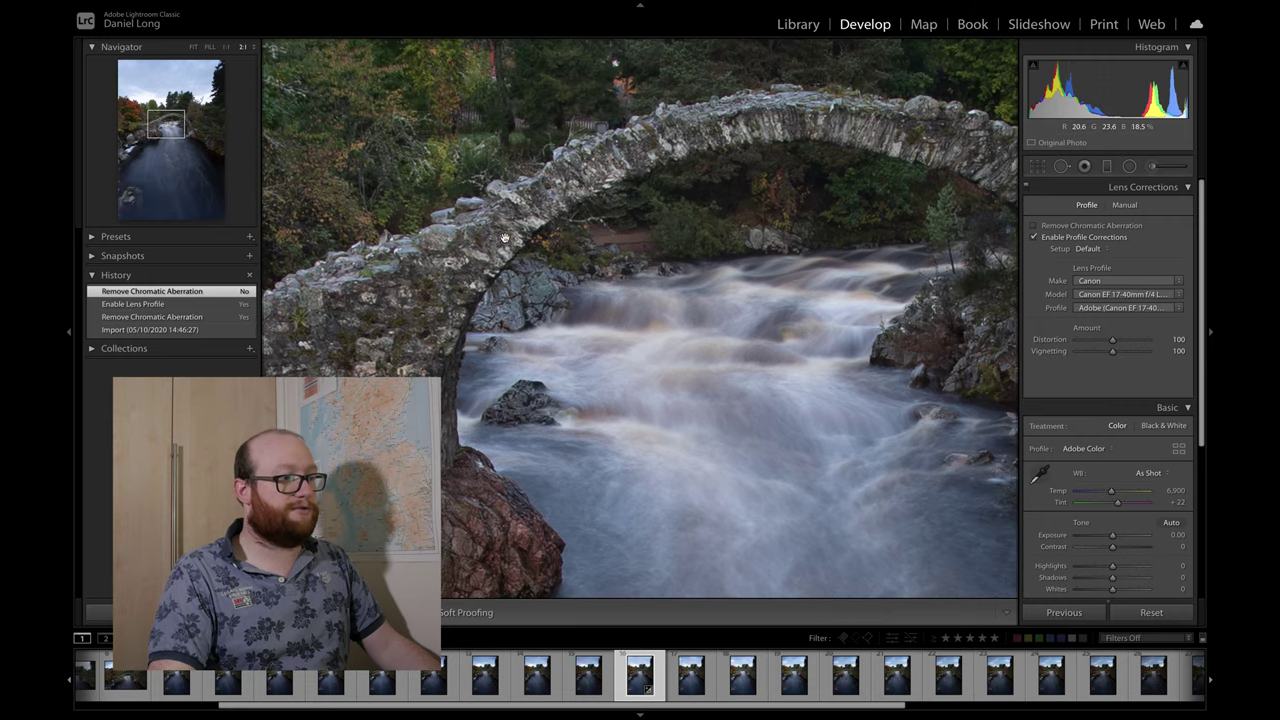
pyautogui.scroll(3, 521, 263)
pyautogui.hscroll(2, 521, 263)
pyautogui.scroll(-10, 525, 268)
pyautogui.hscroll(-2, 525, 268)
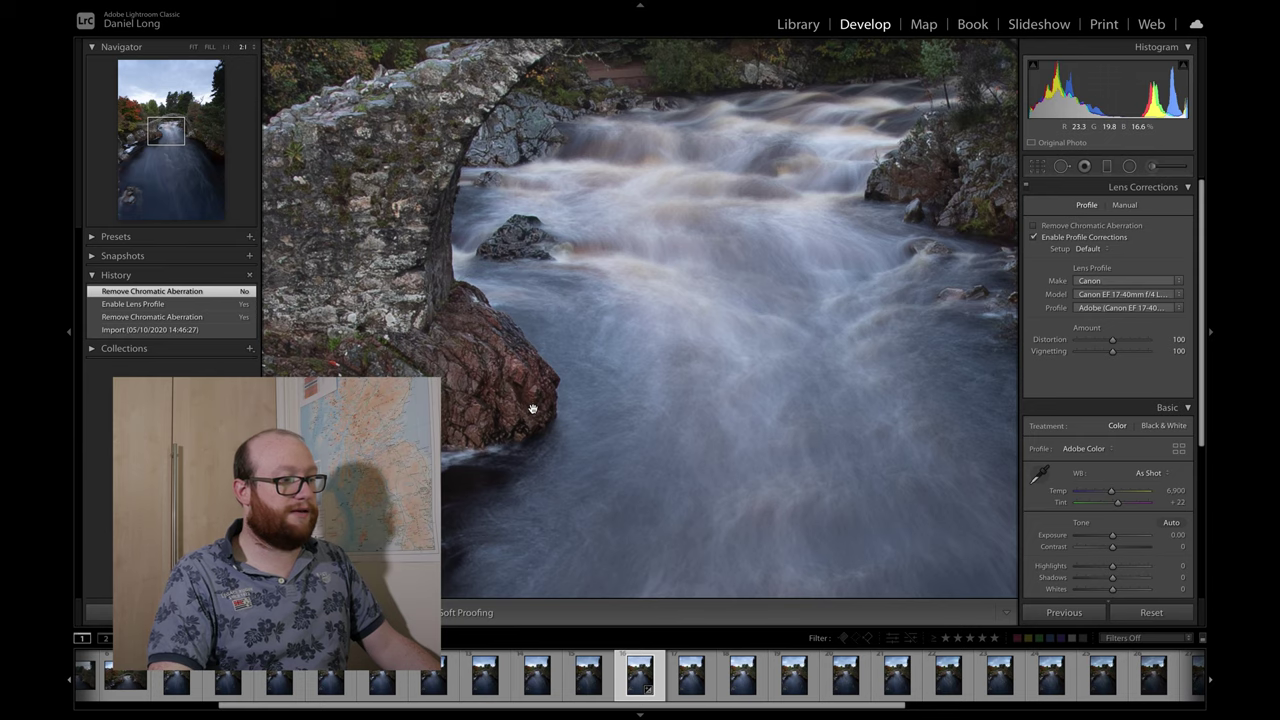
pyautogui.click(532, 408)
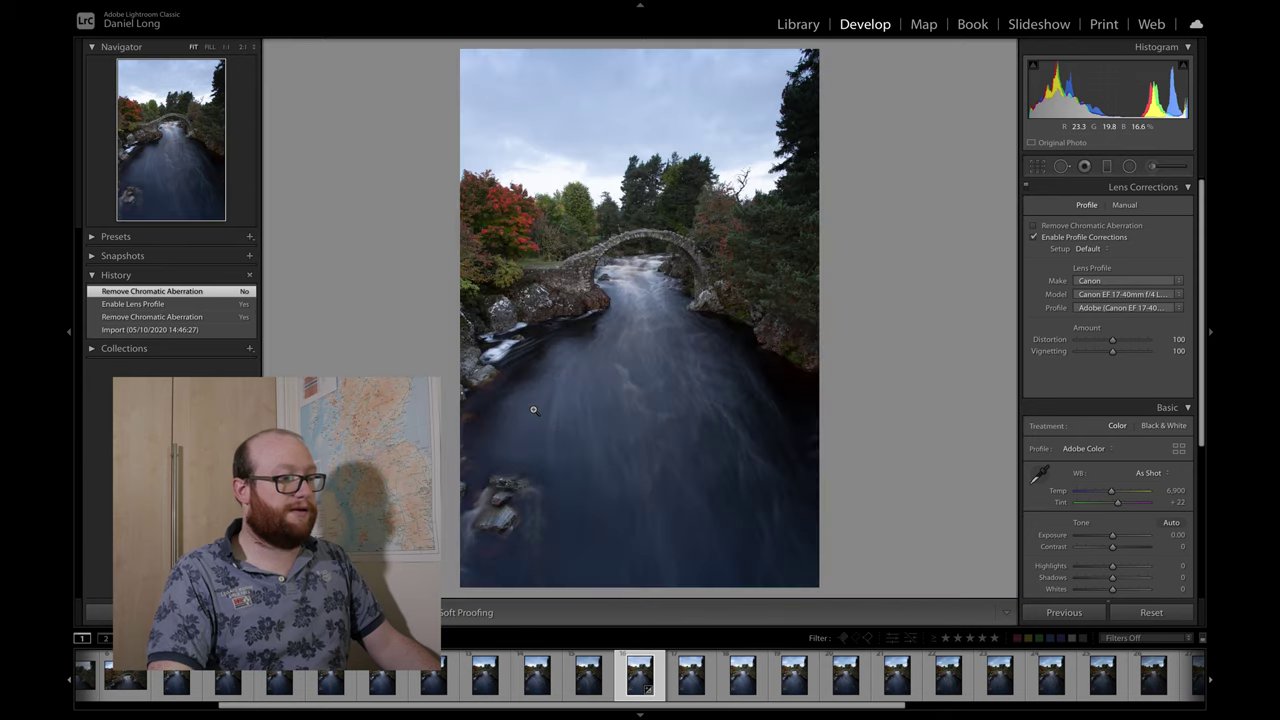
# Step: Re-enable chromatic aberration removal, compare fringing on the treetop at 1:1, and collapse Lens Corrections
pyautogui.click(1033, 228)
pyautogui.click(805, 58)
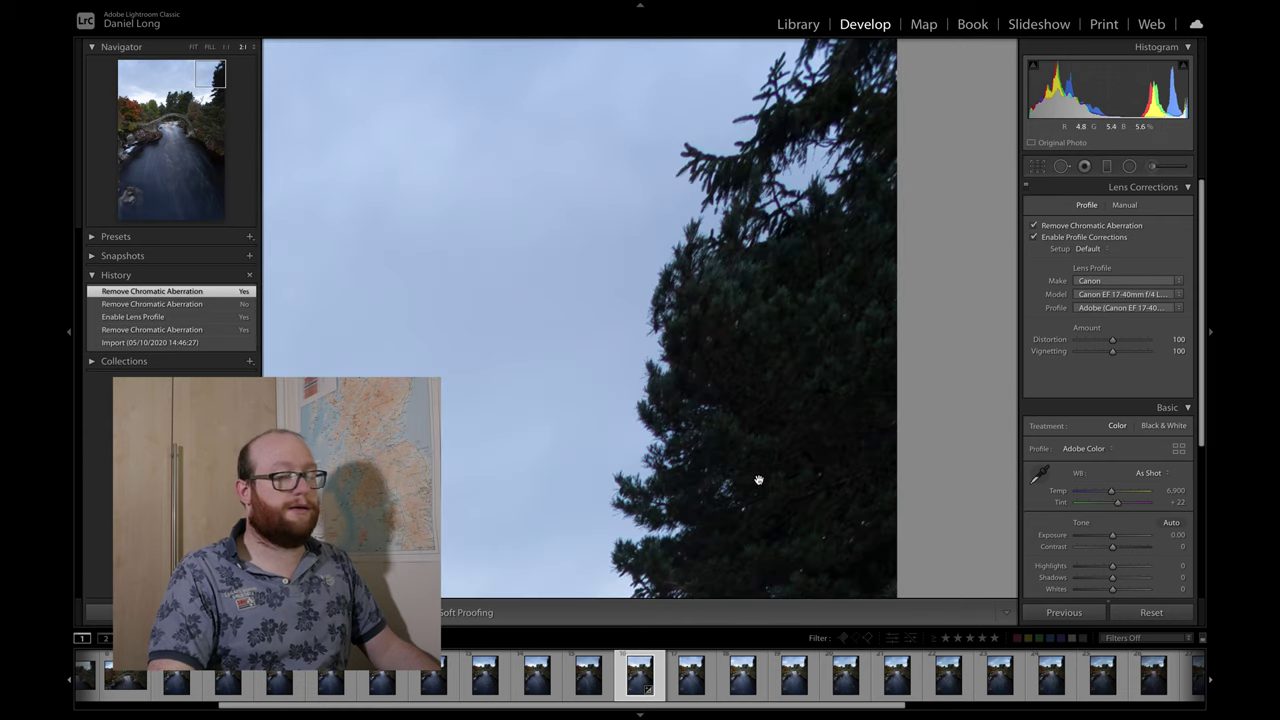
pyautogui.click(1054, 232)
pyautogui.click(1054, 232)
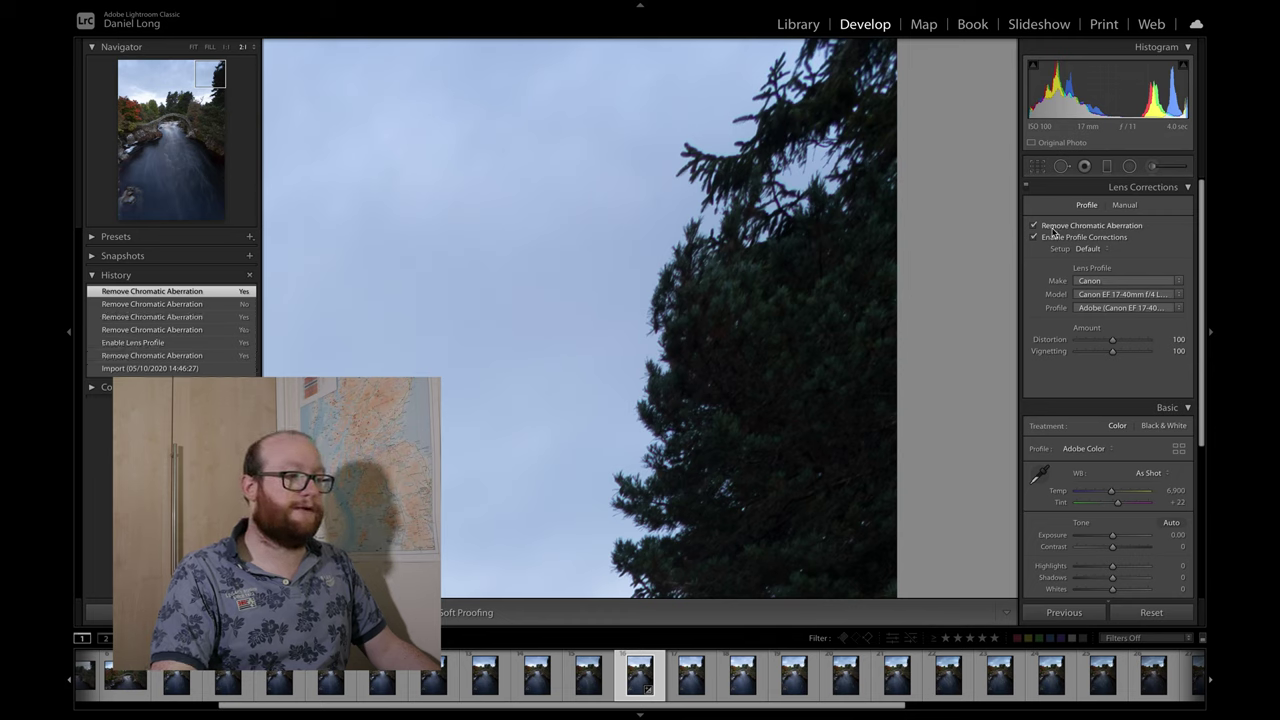
pyautogui.click(761, 259)
pyautogui.click(1068, 184)
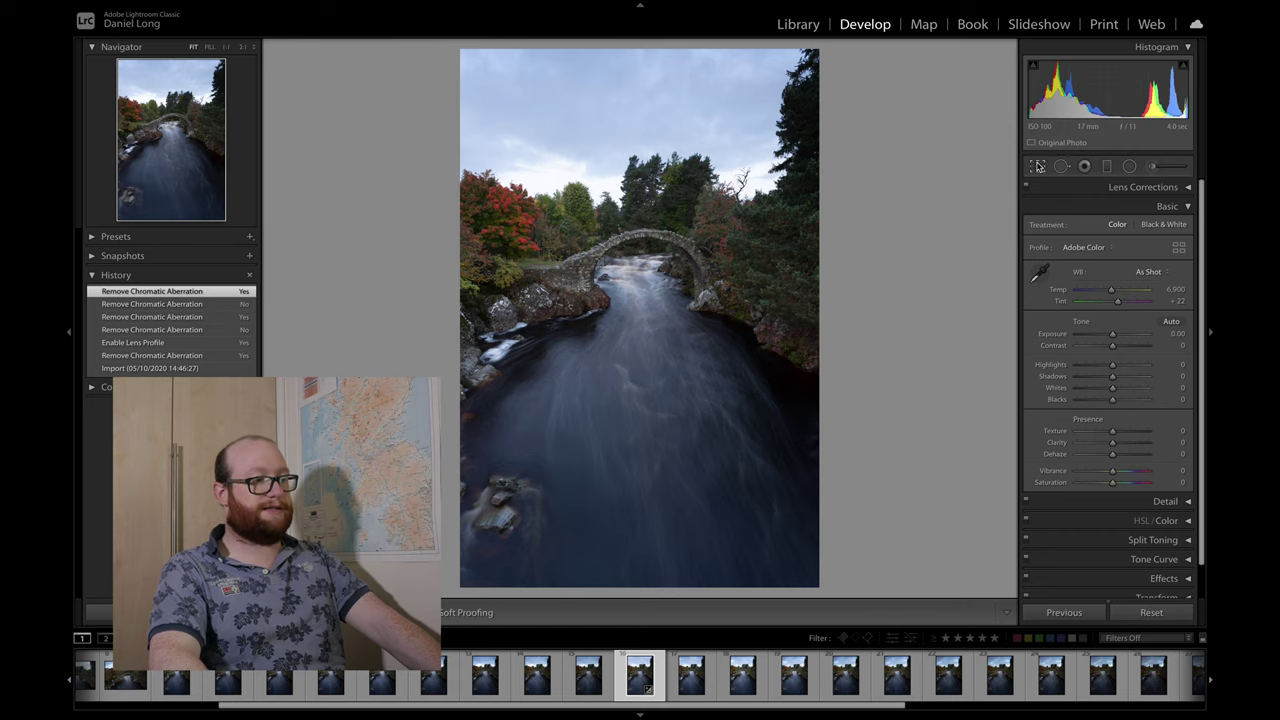
# Step: Try a 4 x 5 crop, then restore the full As Shot framing and close cropping
pyautogui.click(1040, 166)
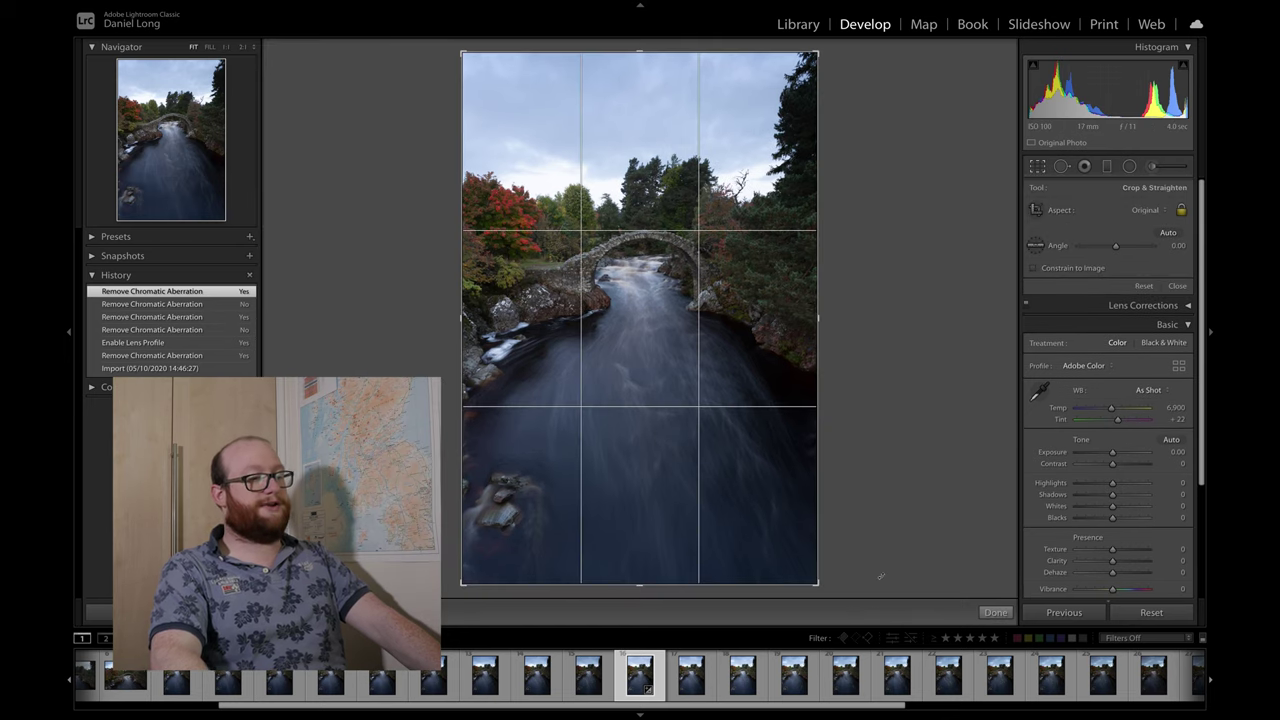
pyautogui.moveTo(817, 583); pyautogui.dragTo(781, 530)
pyautogui.moveTo(640, 462); pyautogui.dragTo(611, 463)
pyautogui.click(1145, 210)
pyautogui.click(1127, 243)
pyautogui.moveTo(660, 385)
pyautogui.mouseDown()
pyautogui.moveTo(648, 370)
pyautogui.moveTo(660, 385)
pyautogui.moveTo(665, 370)
pyautogui.mouseUp()
pyautogui.click(1120, 208)
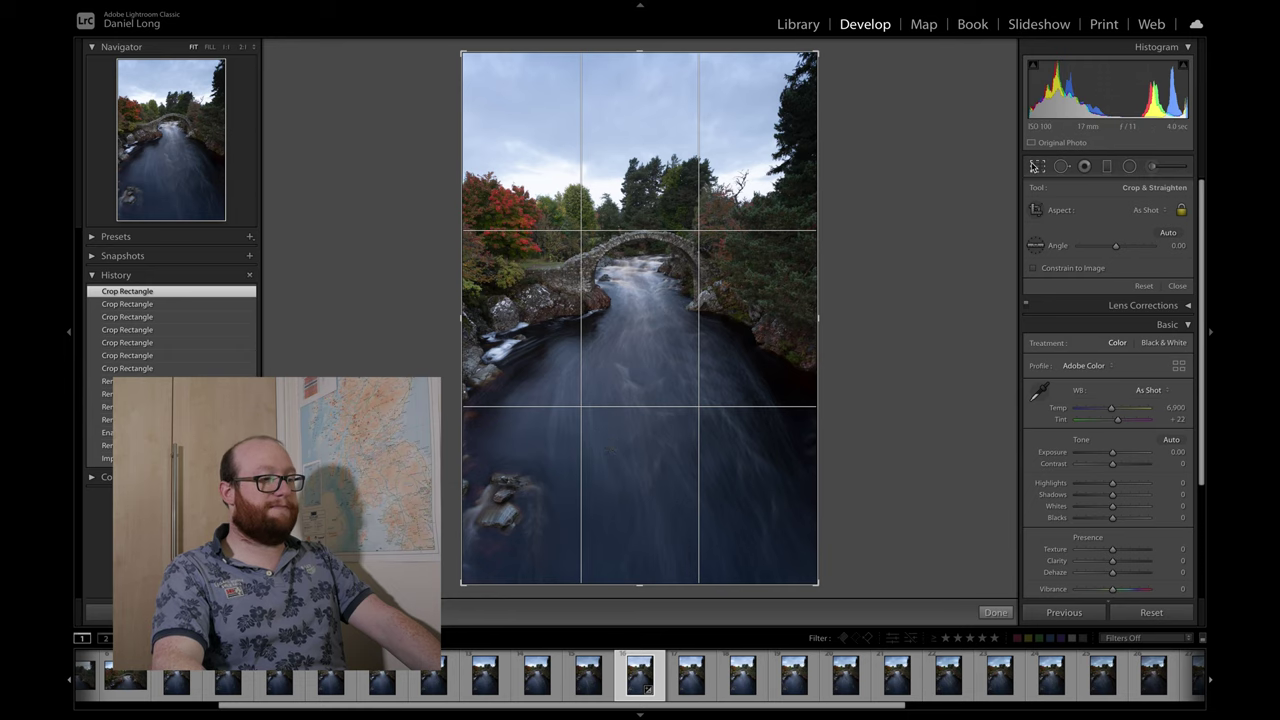
pyautogui.click(1036, 167)
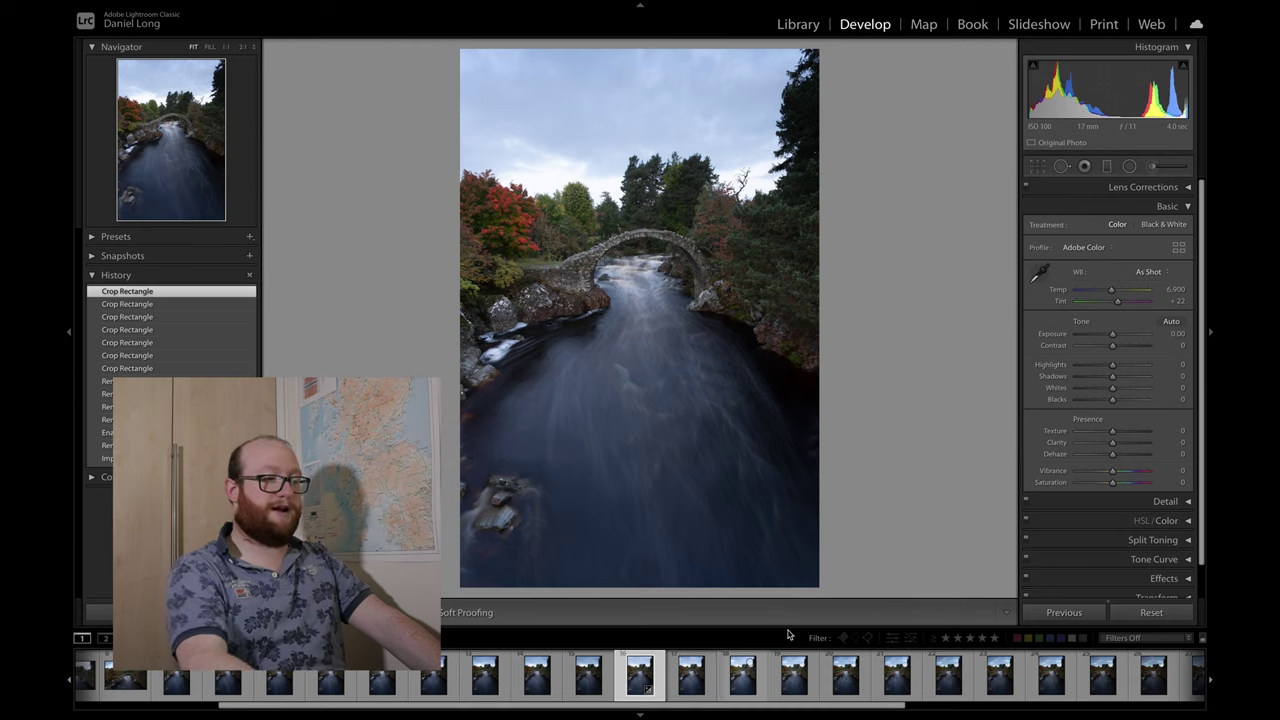
# Step: Compare the landscape bridge shot, return to the portrait frame, and raise Shadows to +20
pyautogui.press('Right')
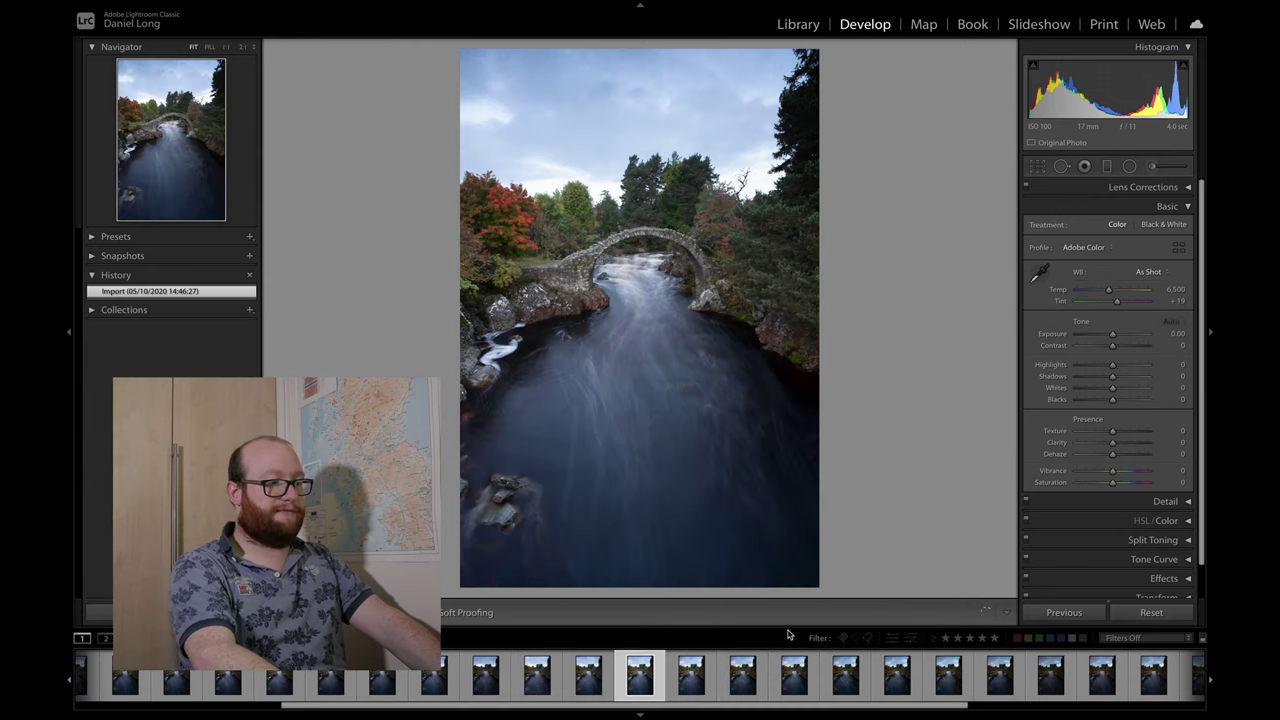
pyautogui.press('Left')
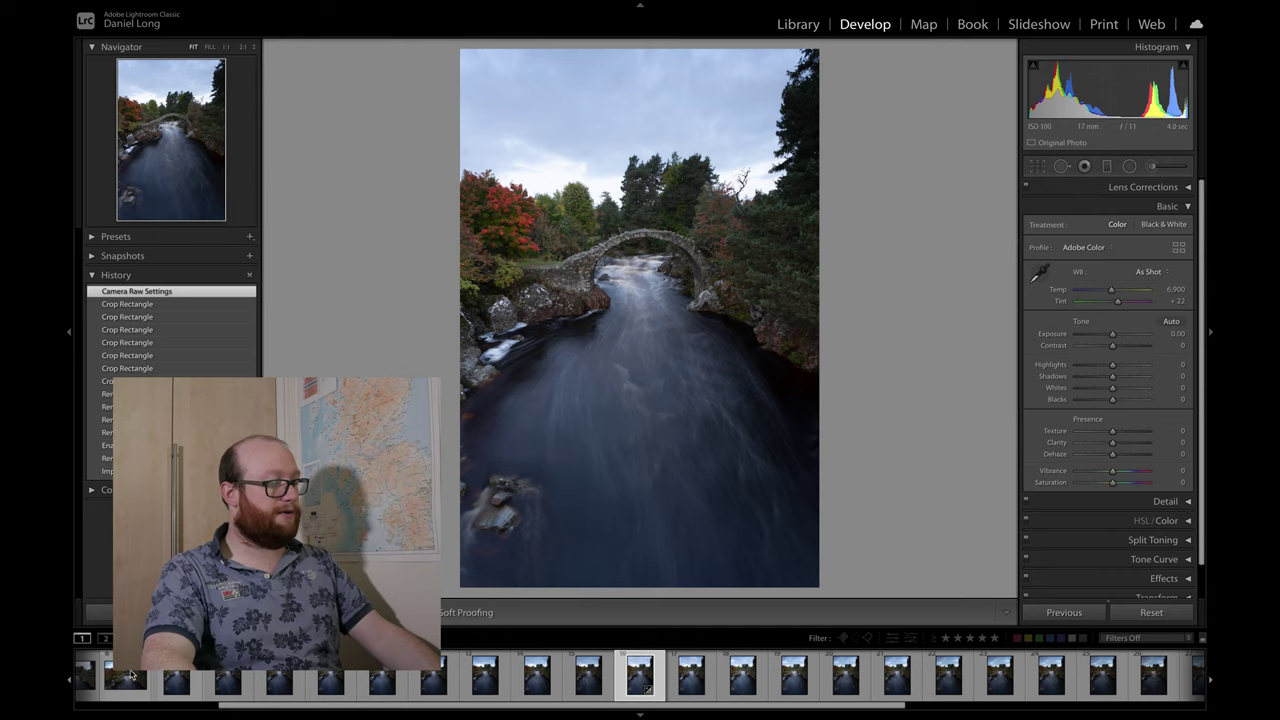
pyautogui.click(128, 677)
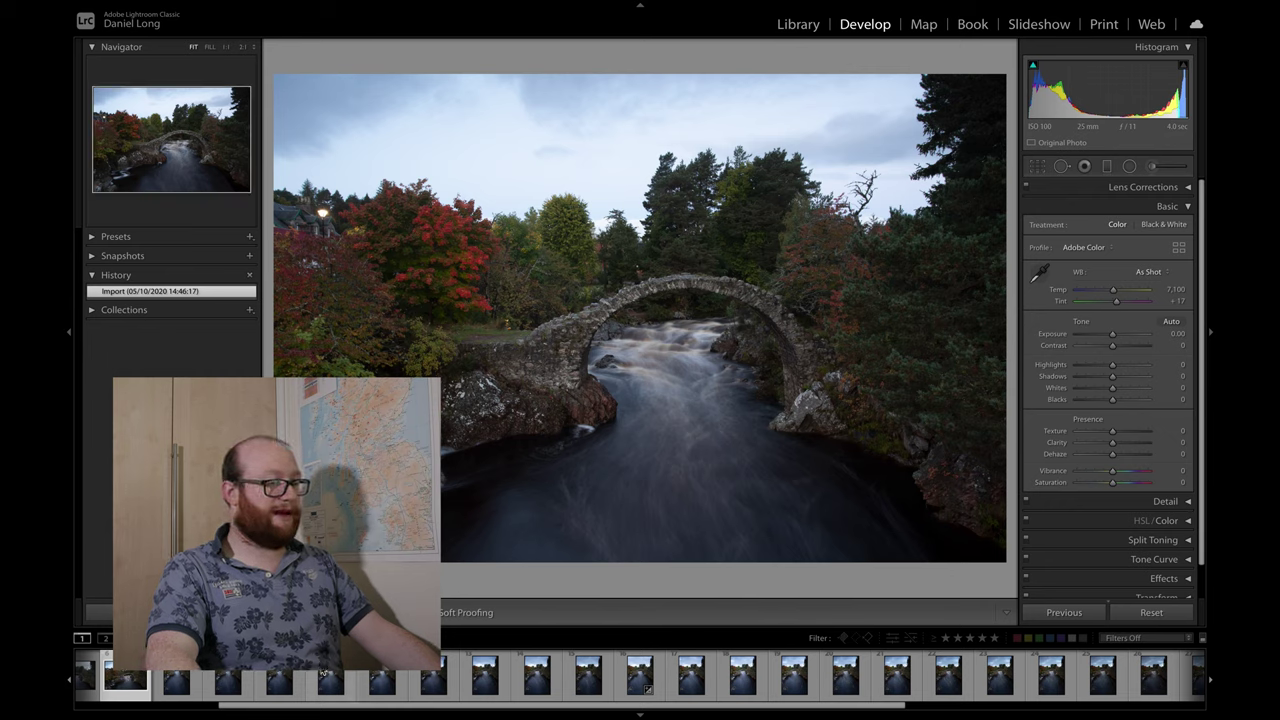
pyautogui.click(635, 672)
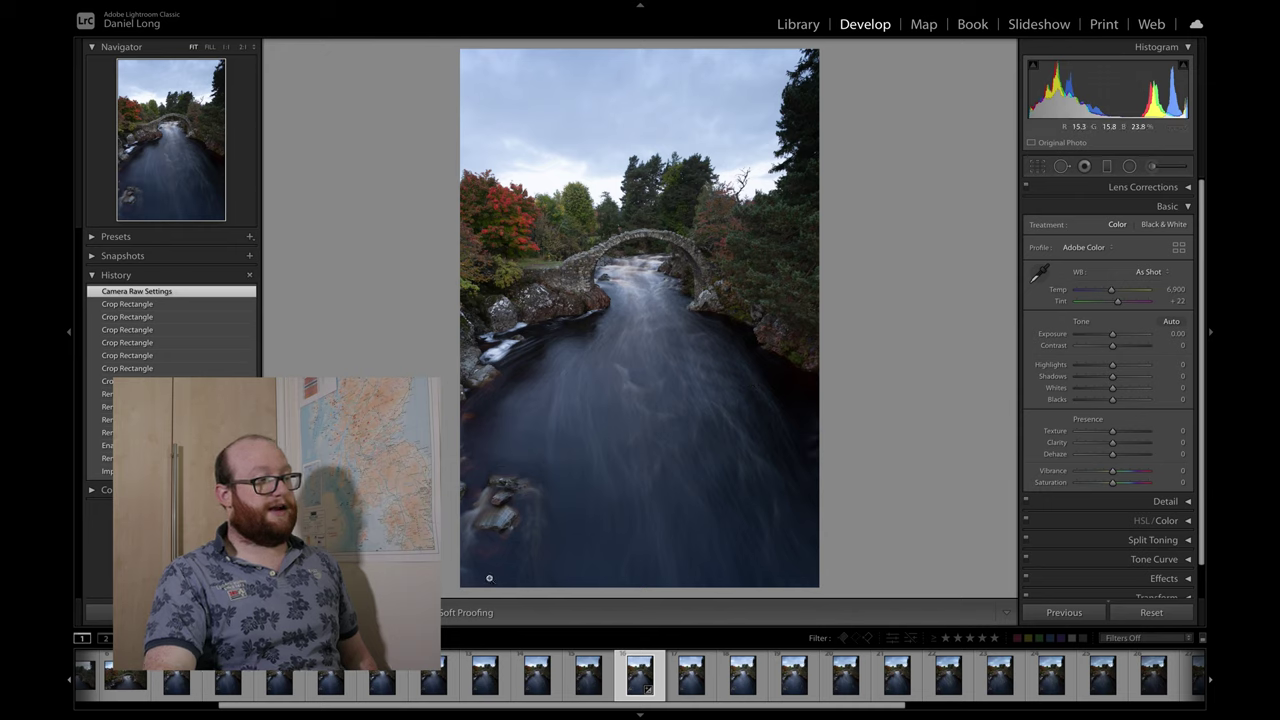
pyautogui.moveTo(1112, 377); pyautogui.dragTo(1119, 379)
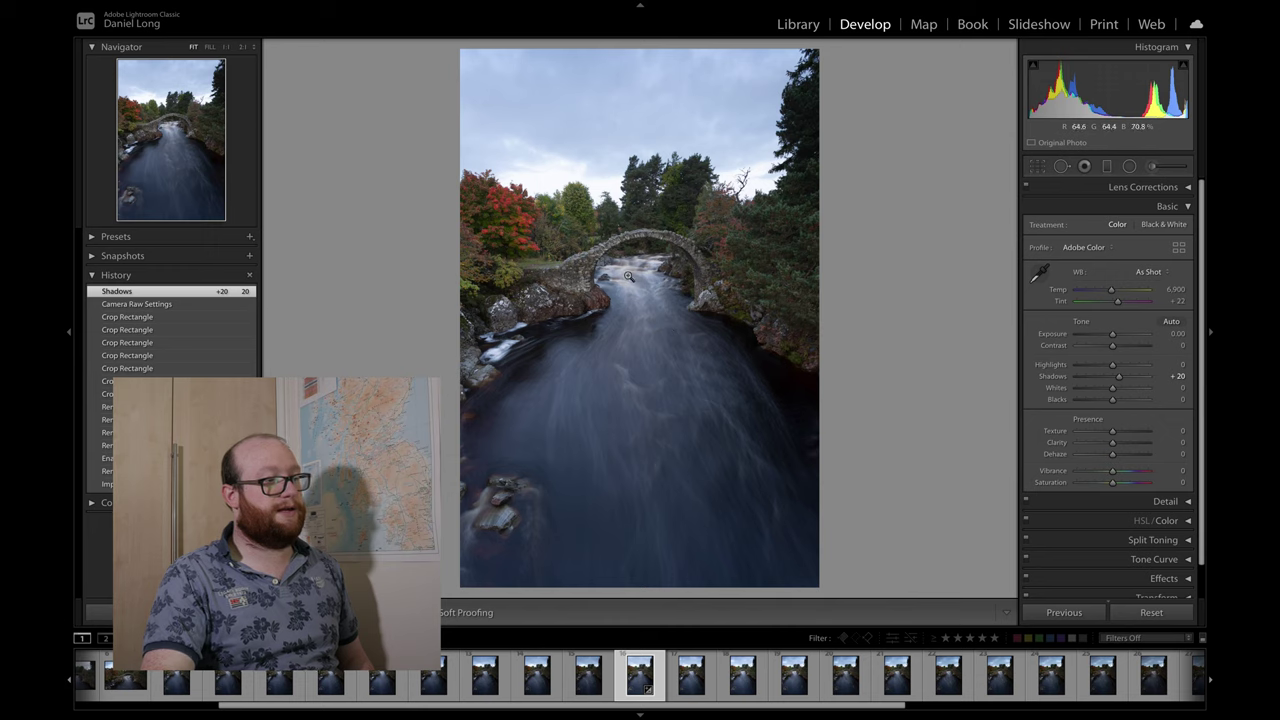
# Step: Set Highlights to exactly -25 to darken the sky, then zoom in on the treetops
pyautogui.moveTo(1112, 365); pyautogui.dragTo(1102, 368)
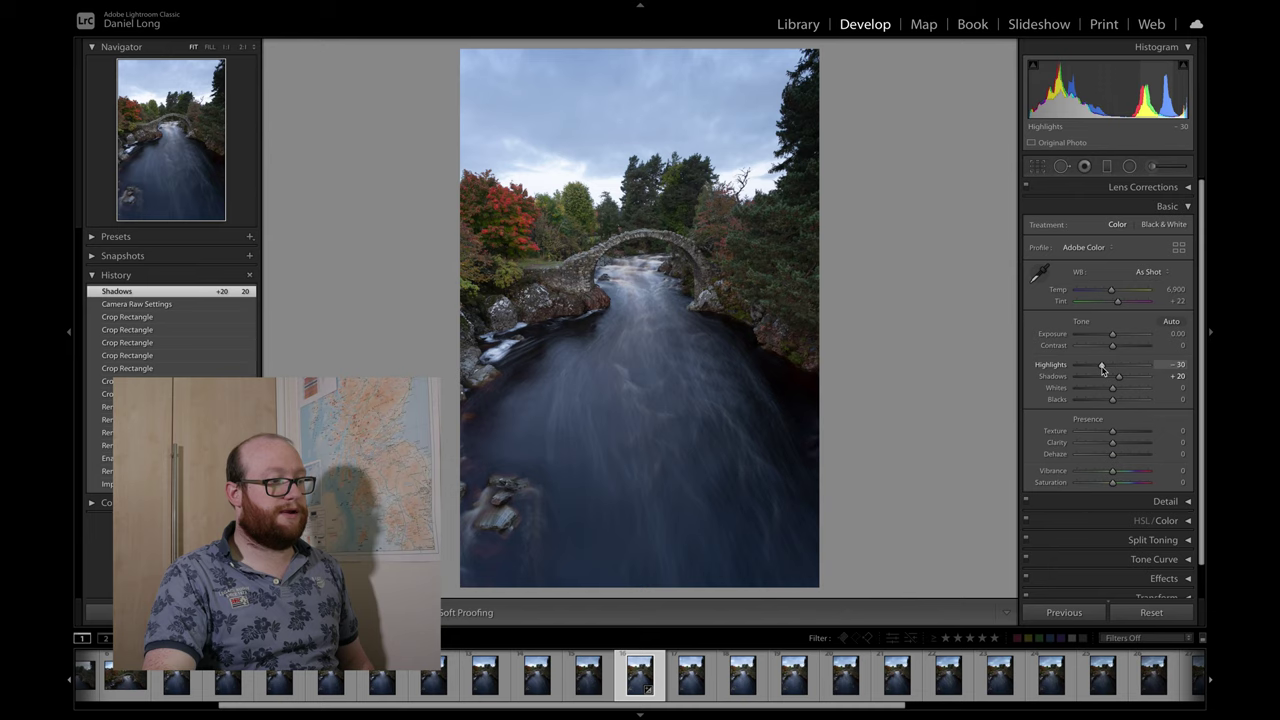
pyautogui.moveTo(1101, 369); pyautogui.dragTo(1104, 369)
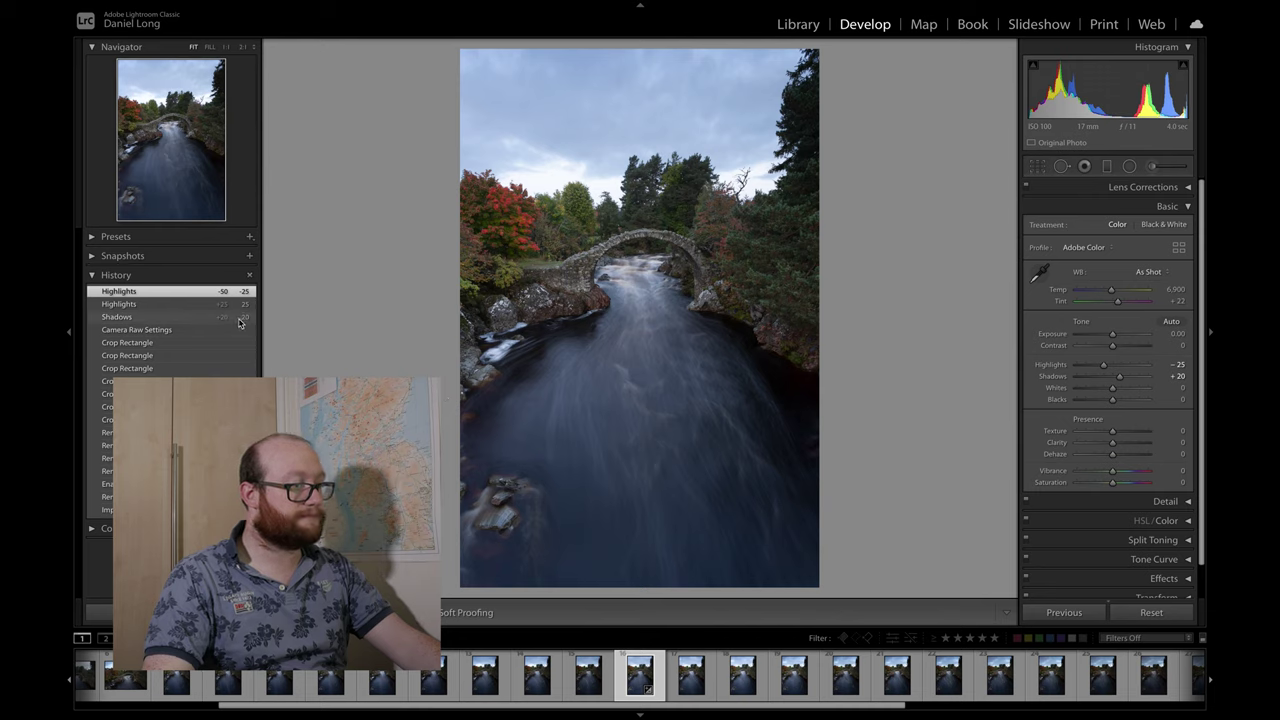
pyautogui.click(240, 322)
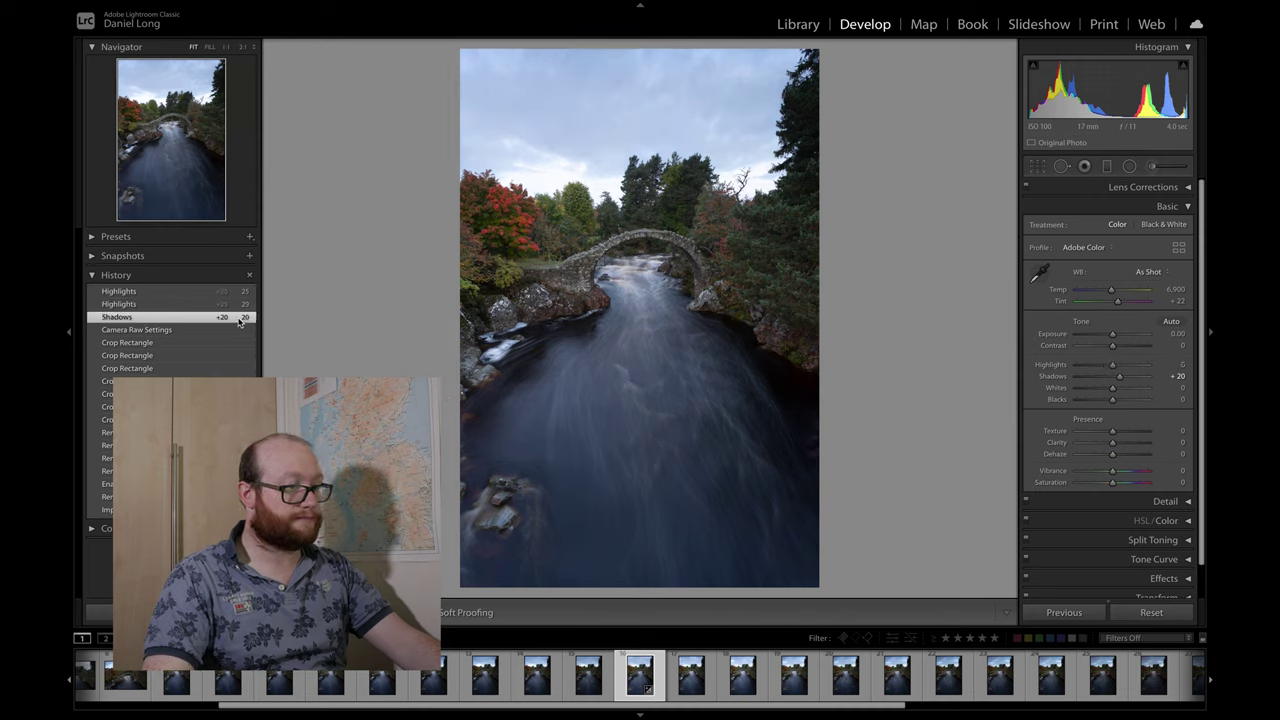
pyautogui.click(1181, 364)
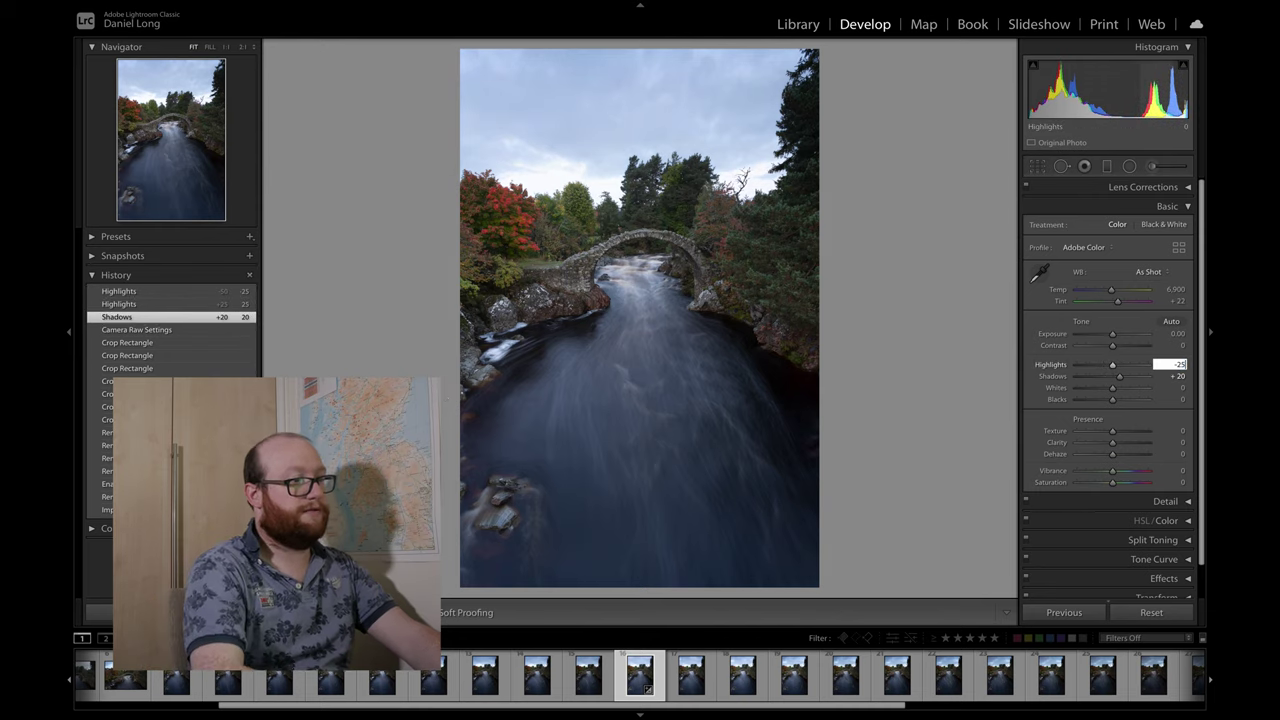
pyautogui.press('Return')
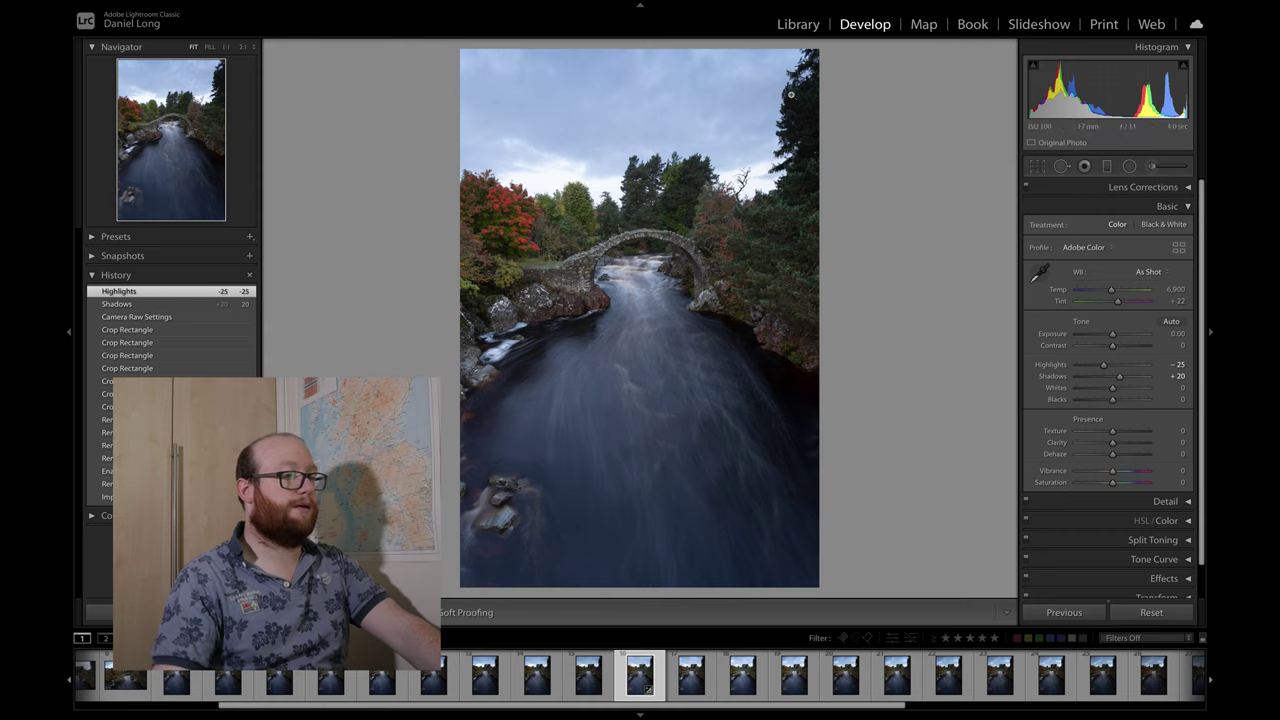
pyautogui.click(745, 177)
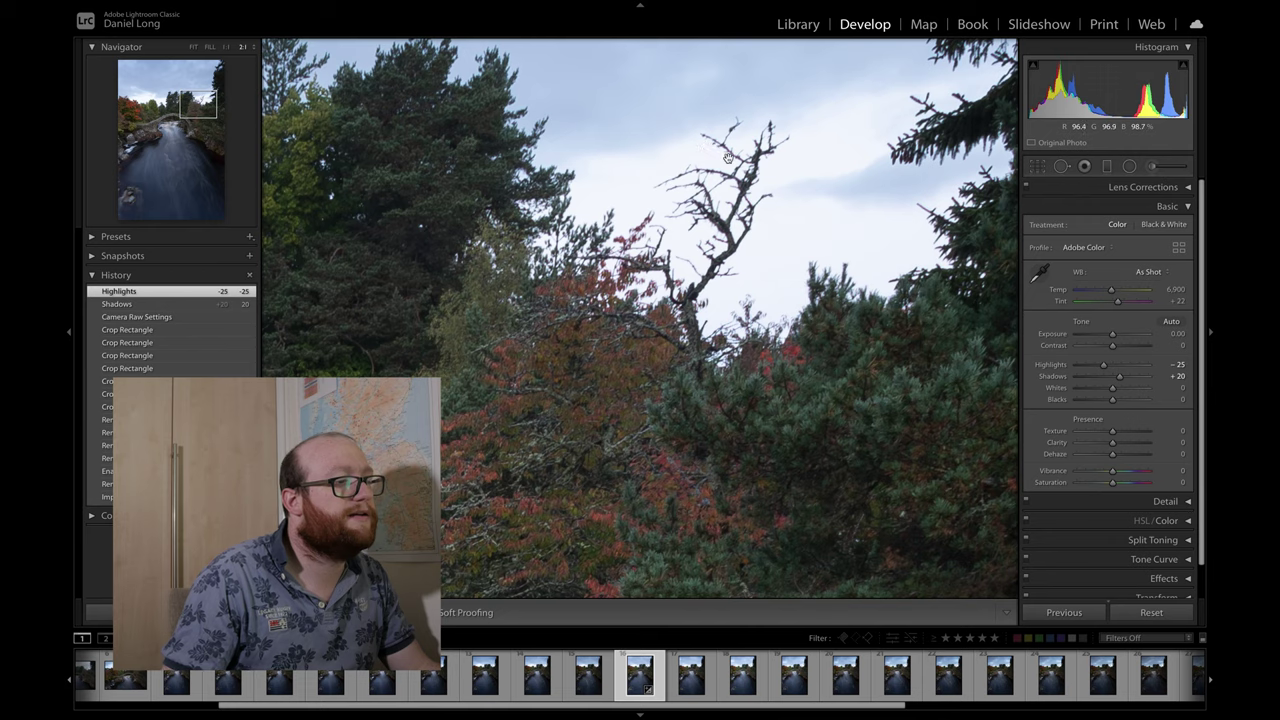
# Step: Set the manual purple Defringe amount to 5 and check the treetops for remaining fringing
pyautogui.click(1104, 187)
pyautogui.click(1128, 205)
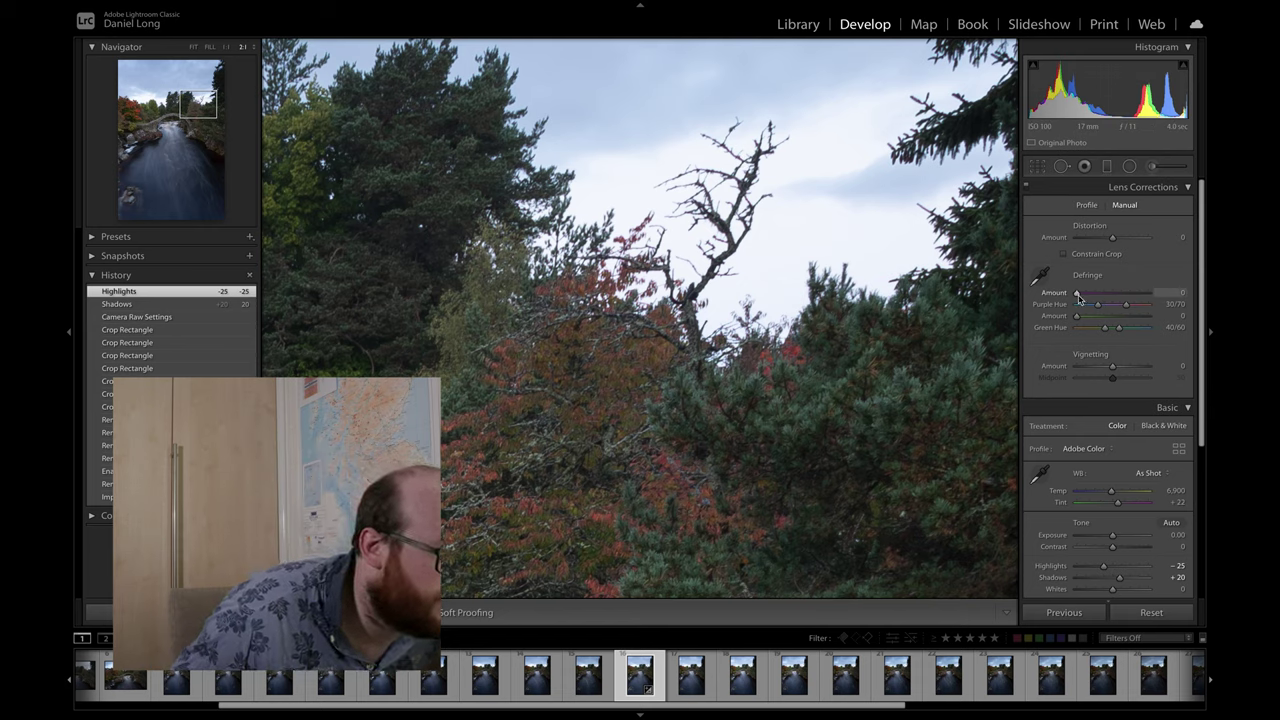
pyautogui.moveTo(1081, 297); pyautogui.dragTo(1095, 299)
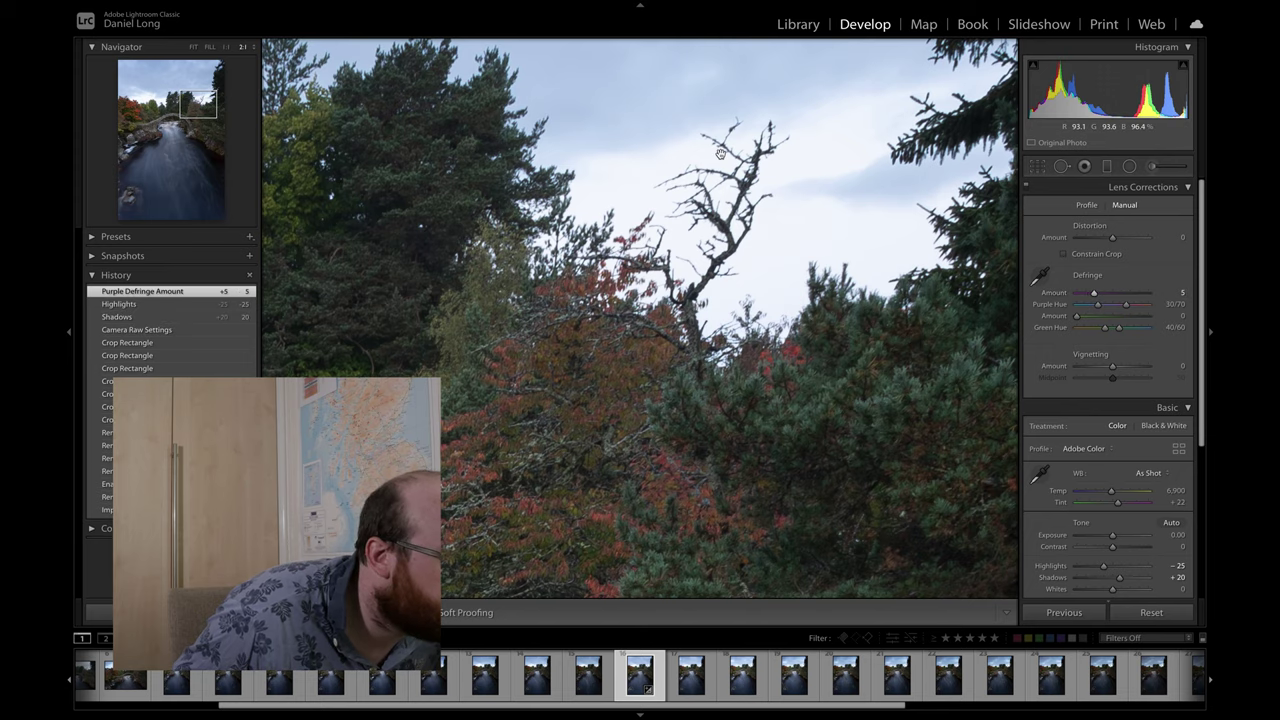
pyautogui.click(851, 331)
pyautogui.click(555, 180)
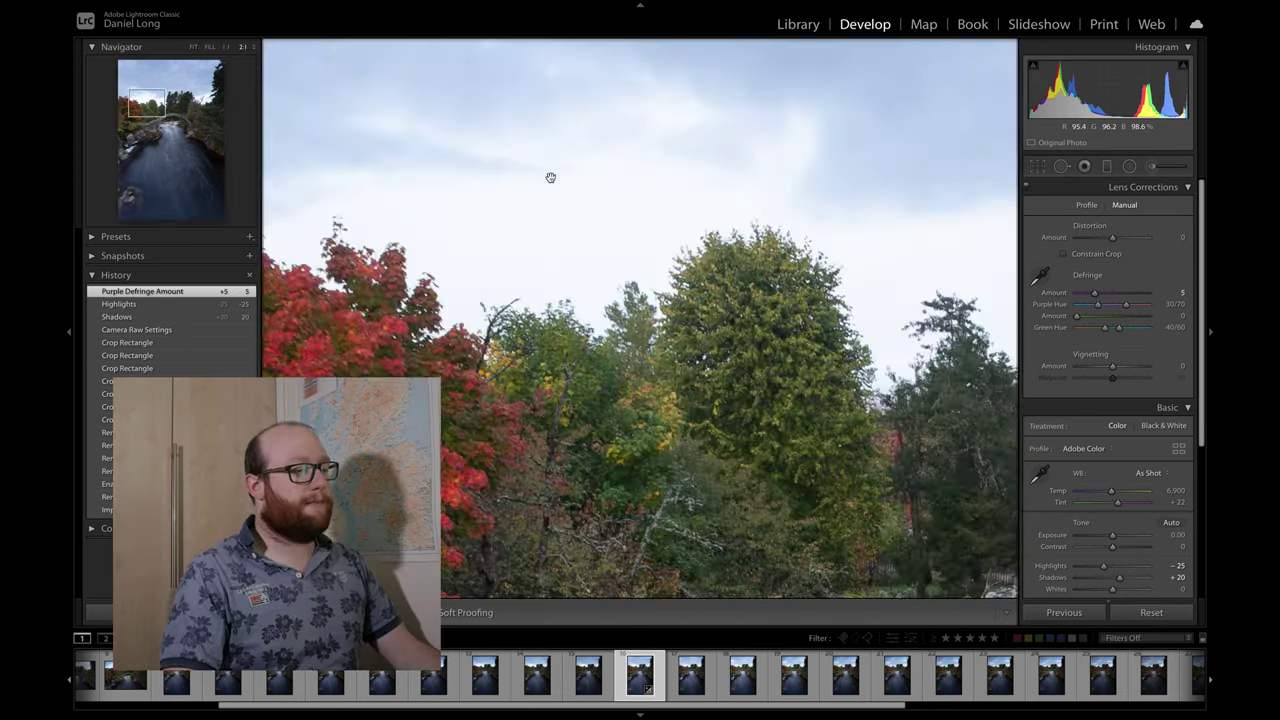
pyautogui.click(643, 276)
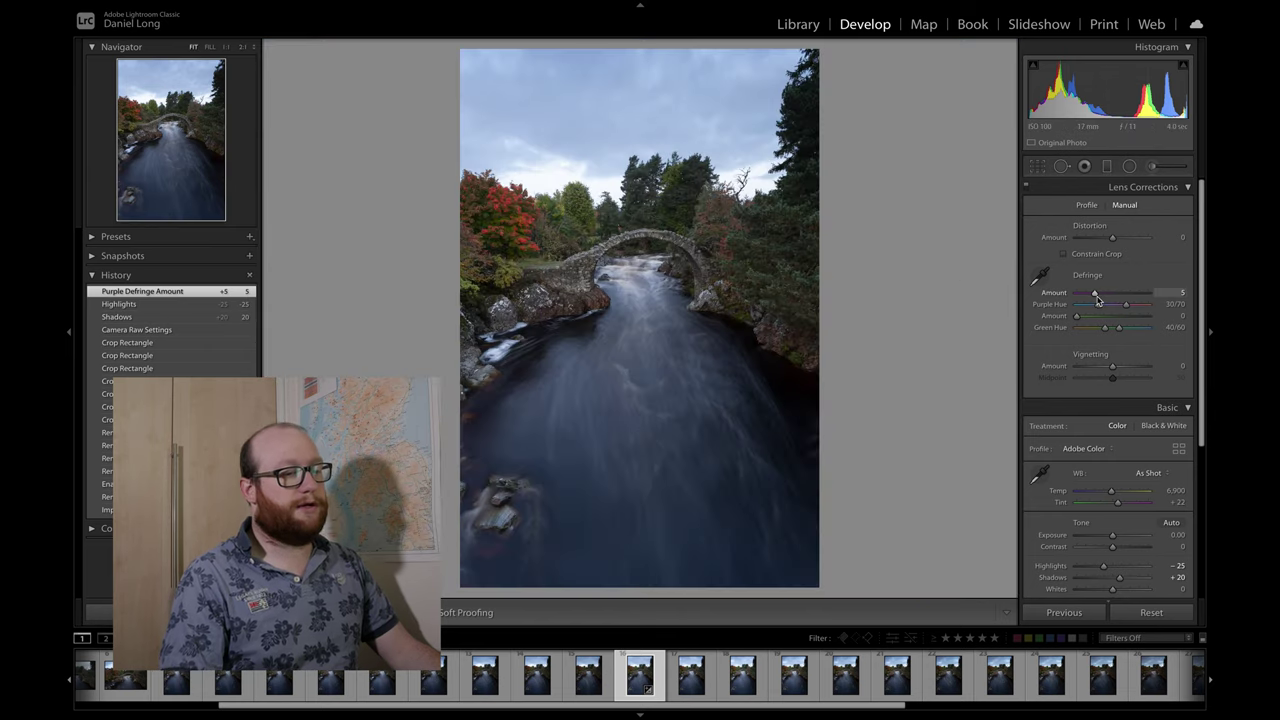
pyautogui.click(760, 177)
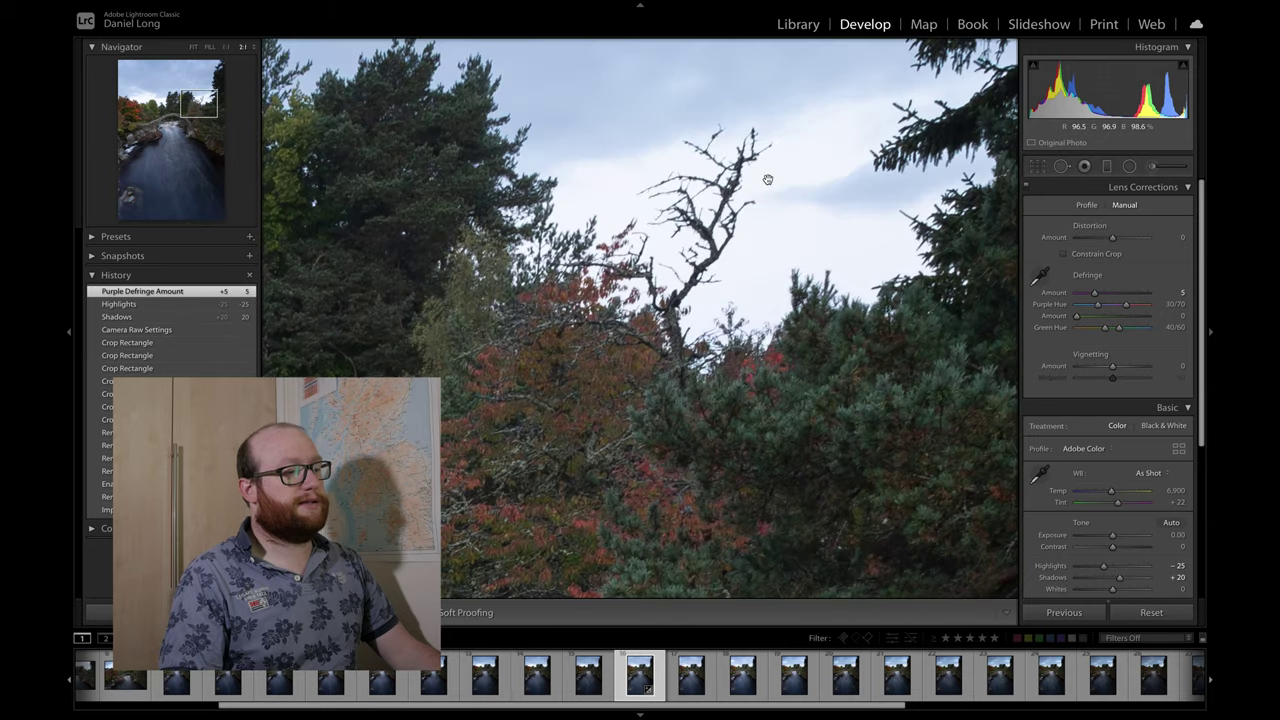
pyautogui.click(823, 229)
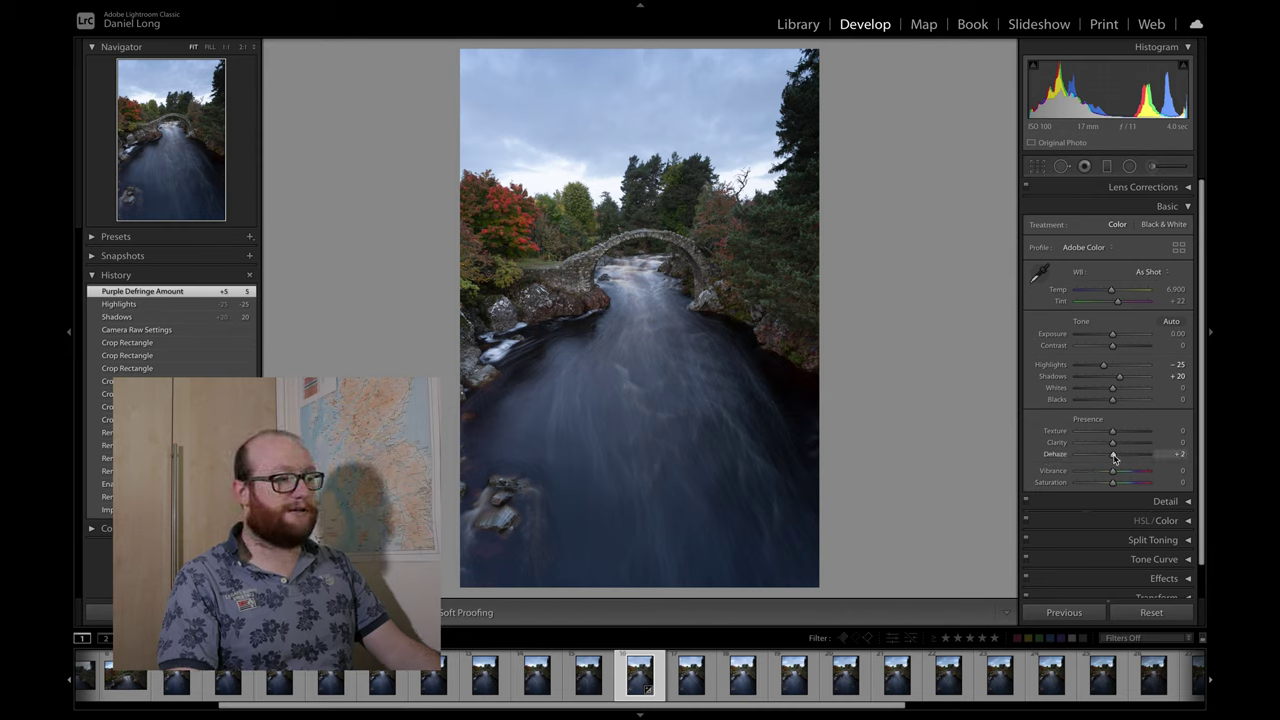
# Step: Raise Dehaze to +14 in the Presence section
pyautogui.moveTo(1115, 458); pyautogui.dragTo(1117, 458)
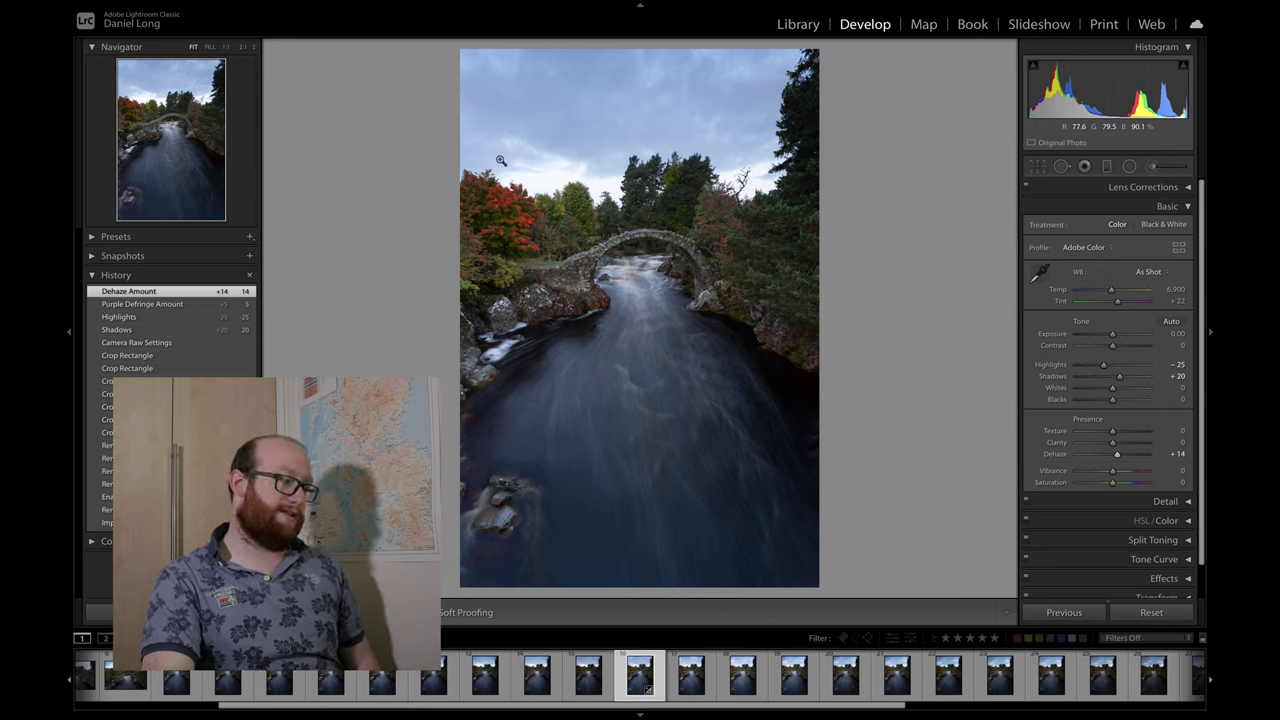
pyautogui.click(740, 180)
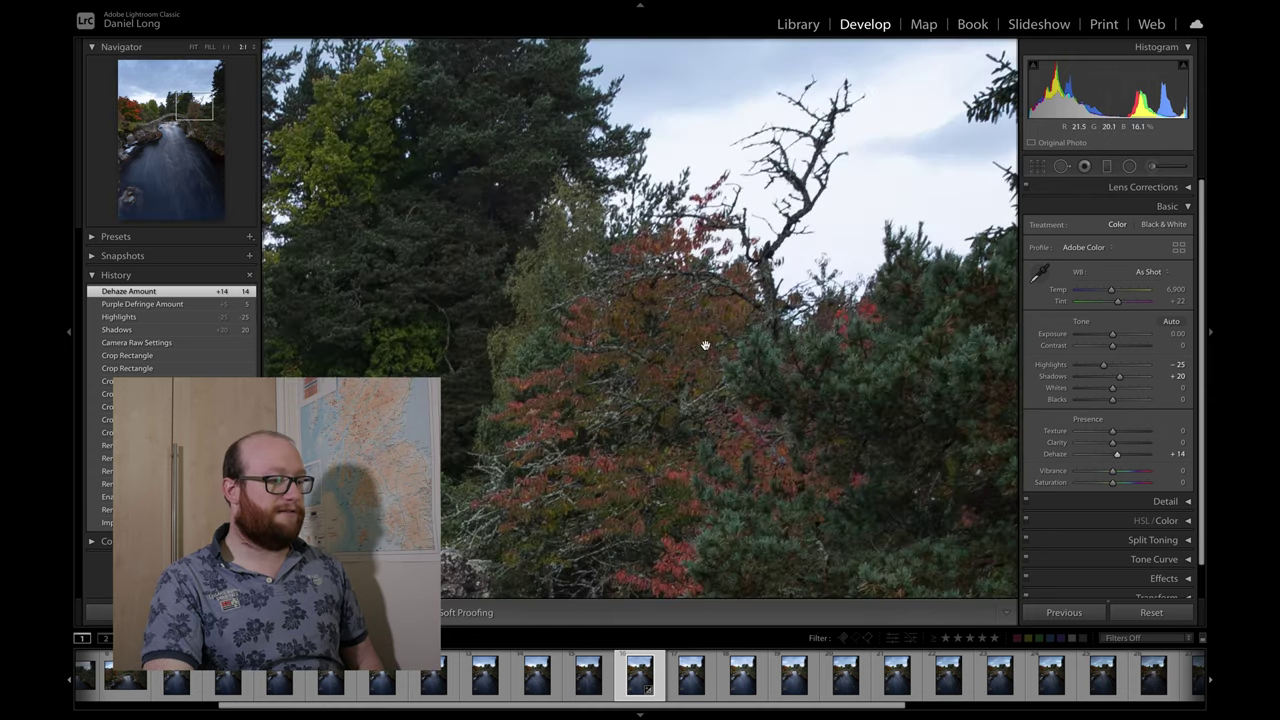
pyautogui.click(705, 350)
pyautogui.click(505, 191)
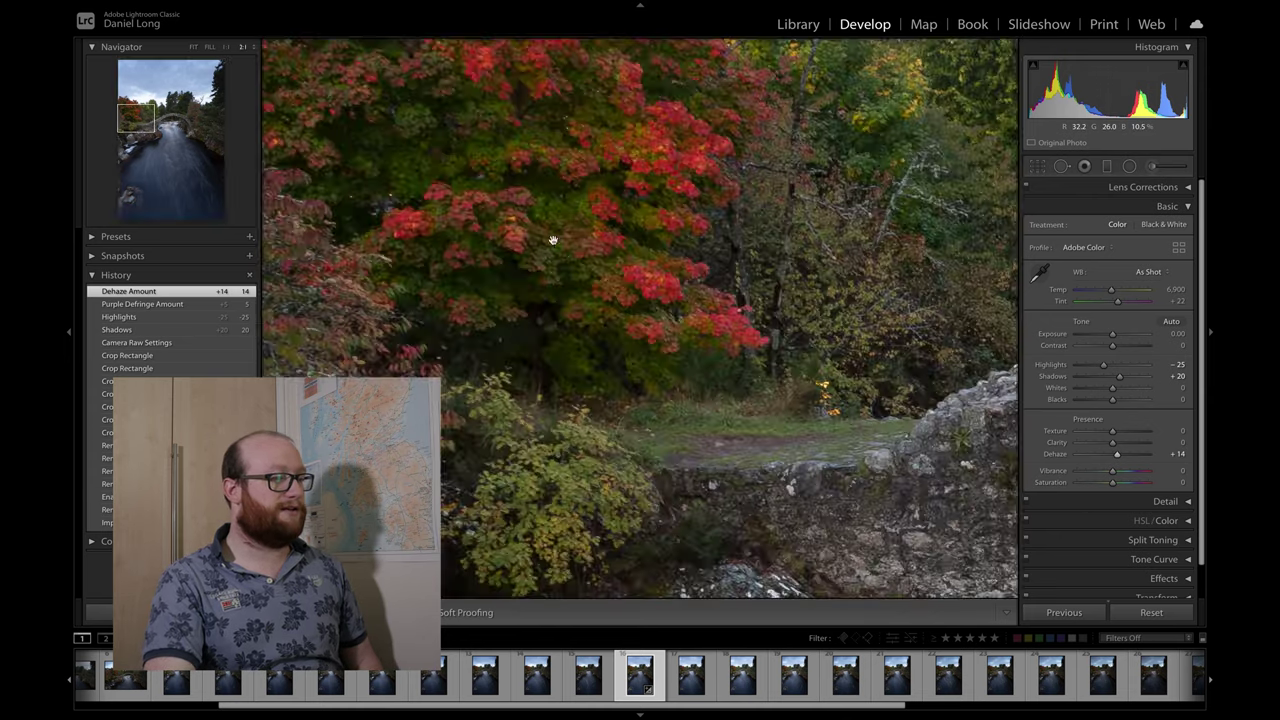
pyautogui.click(590, 243)
pyautogui.click(537, 216)
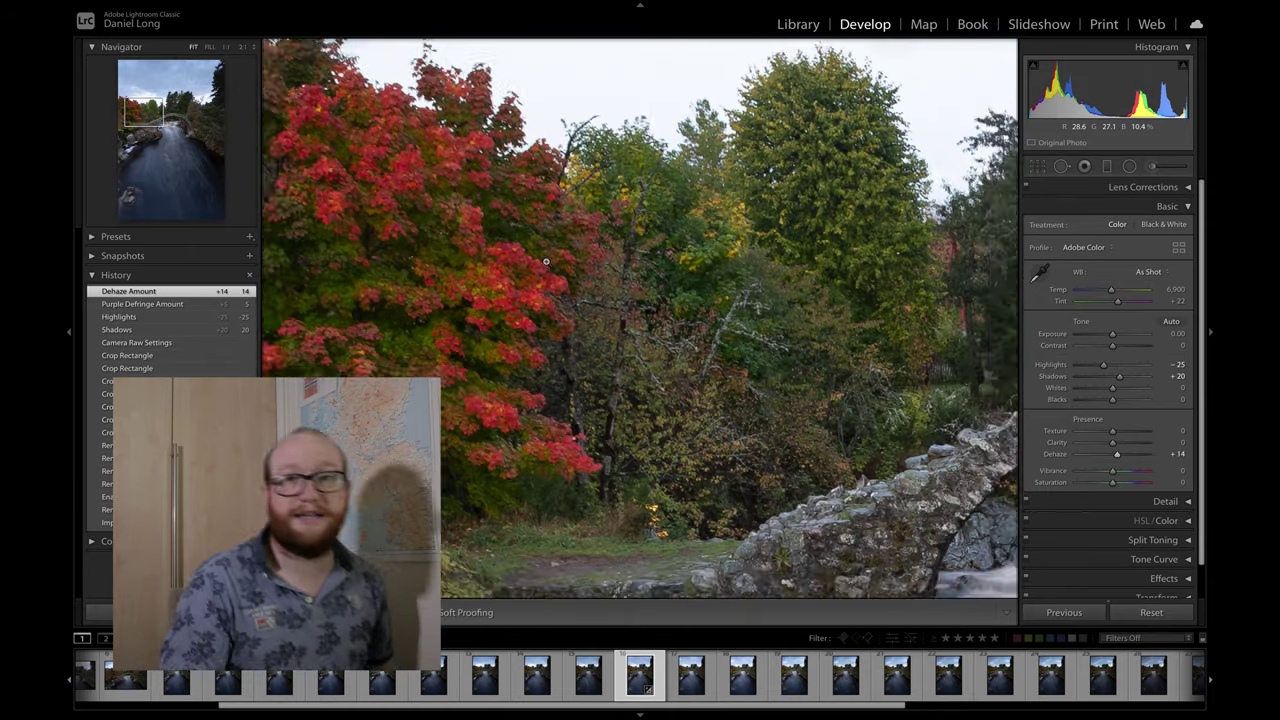
pyautogui.click(548, 263)
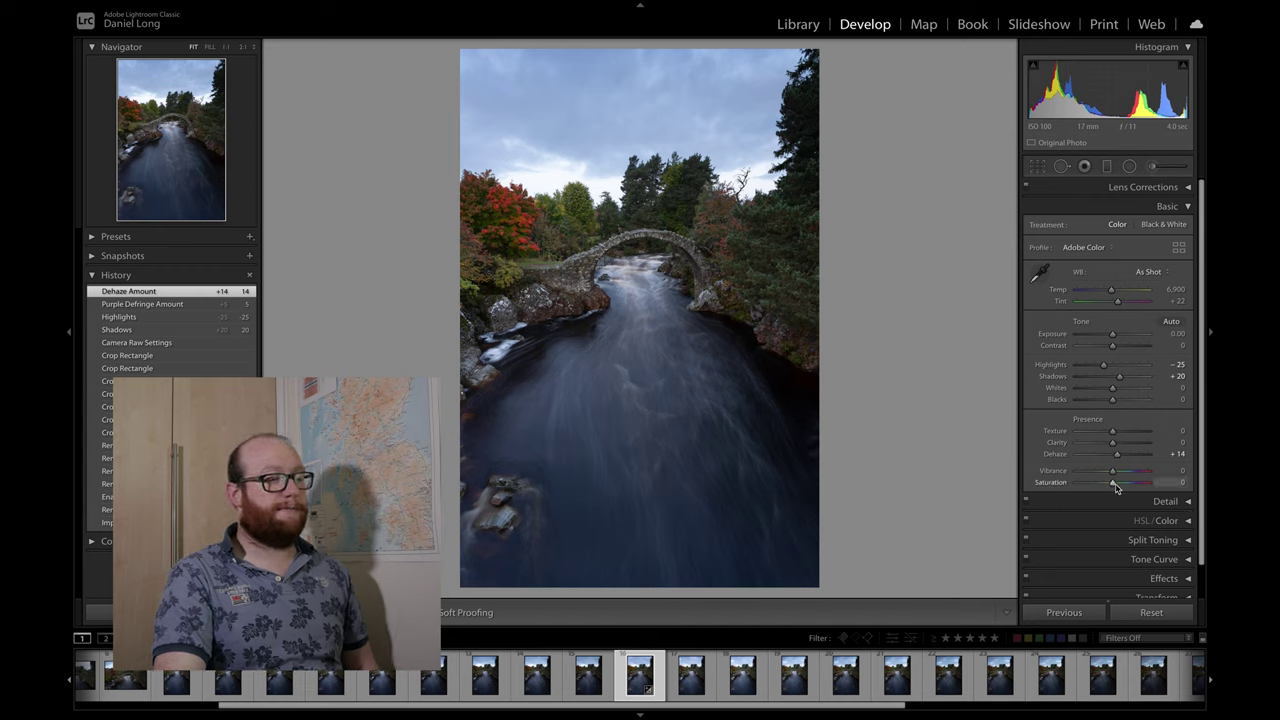
# Step: Raise Saturation to +10 and Vibrance to +12
pyautogui.moveTo(1116, 487); pyautogui.dragTo(1118, 487)
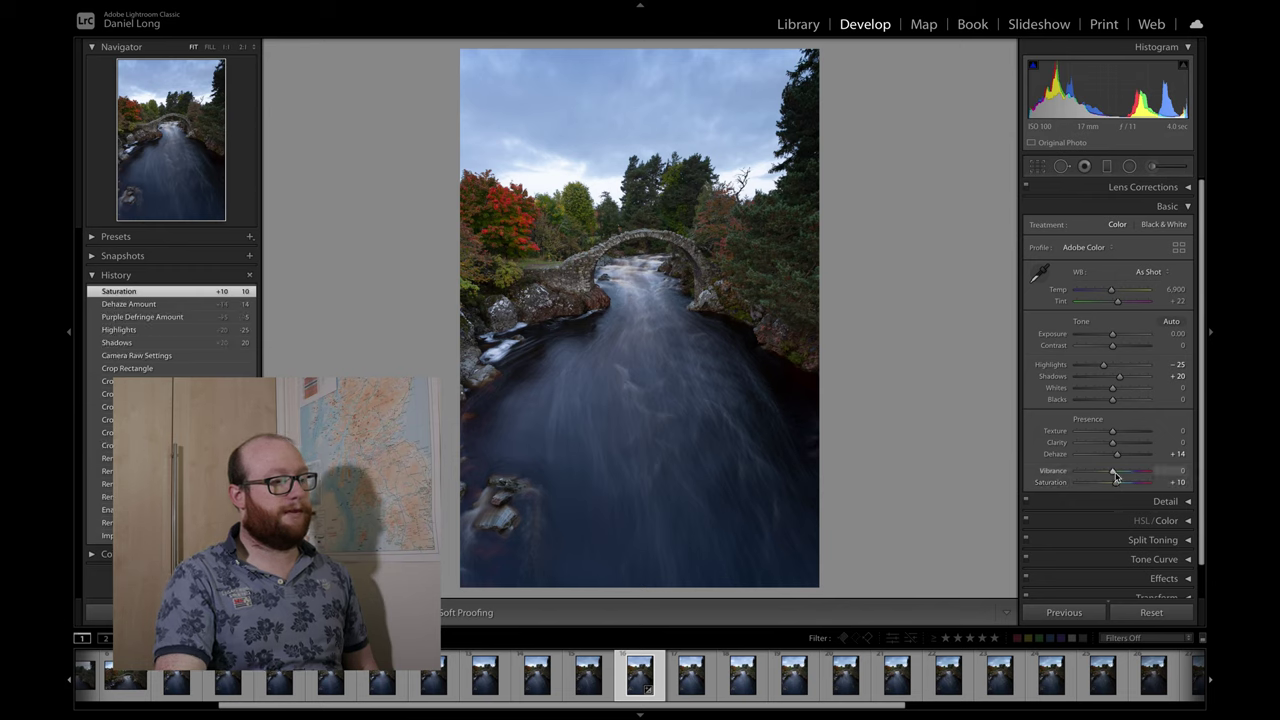
pyautogui.moveTo(1116, 477); pyautogui.dragTo(1119, 477)
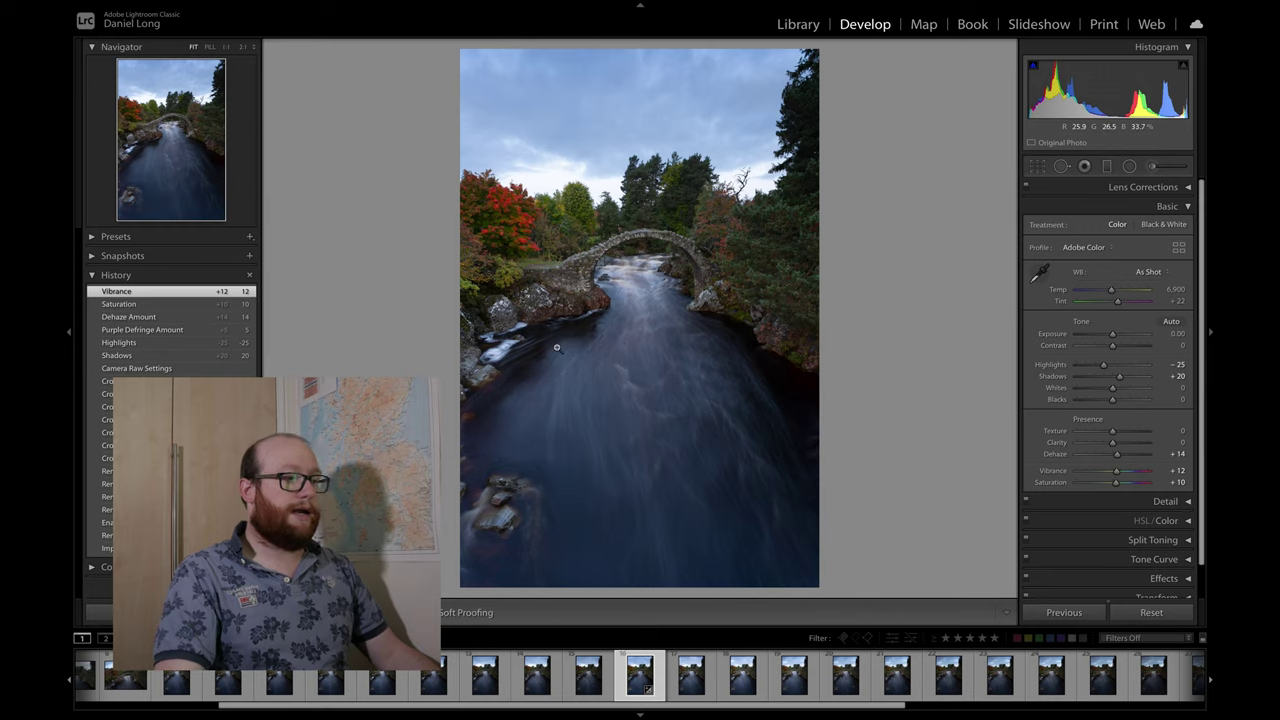
# Step: Inspect the bridge and sky up close, then try a sky-sampled white balance and undo it
pyautogui.click(643, 272)
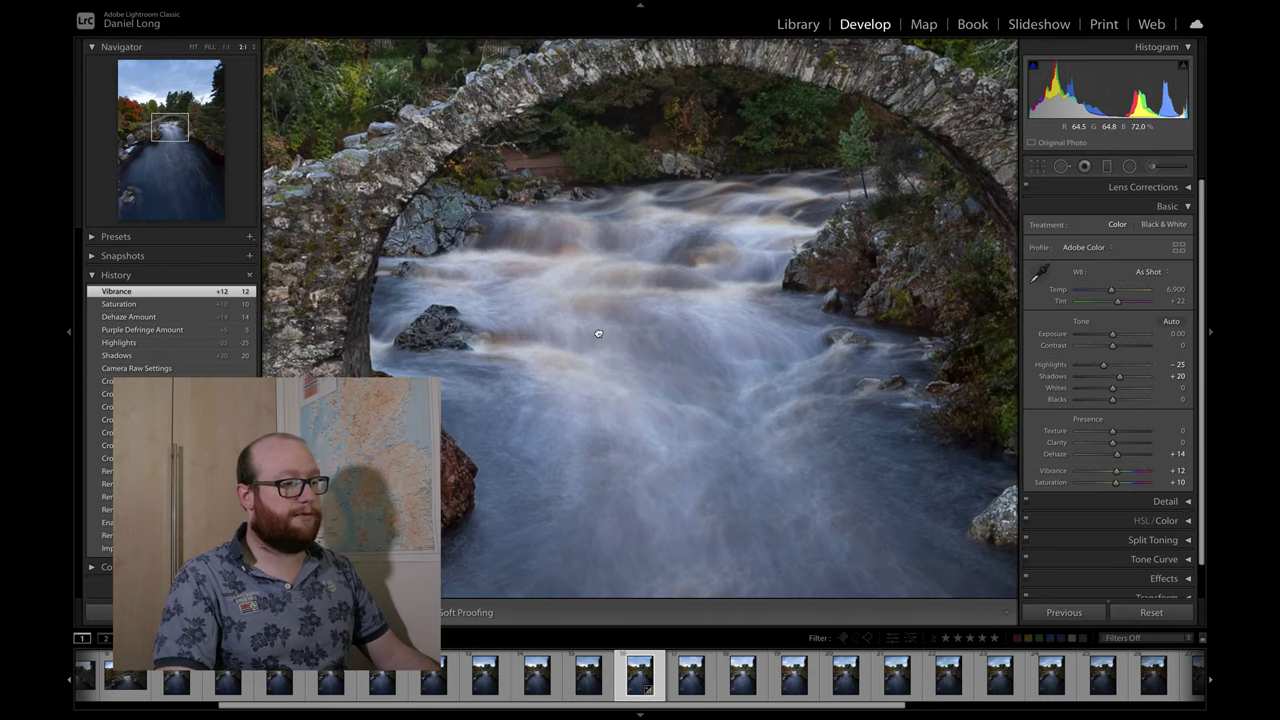
pyautogui.click(593, 296)
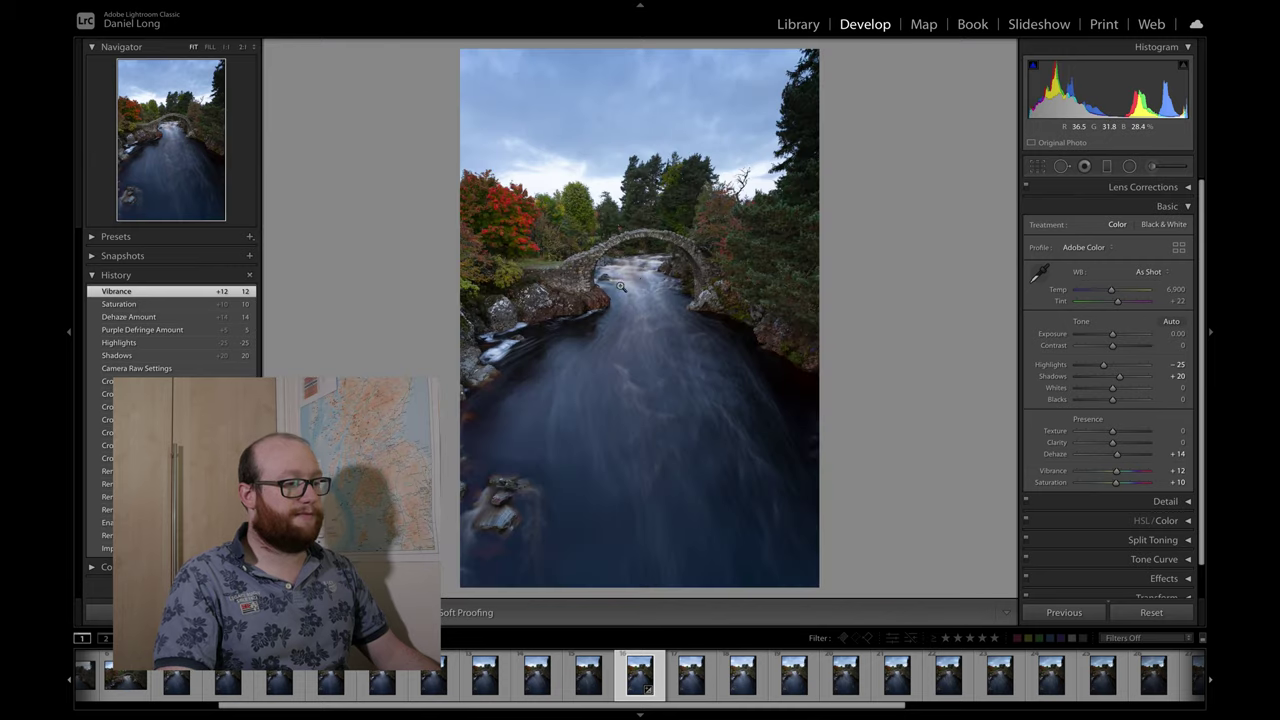
pyautogui.click(633, 272)
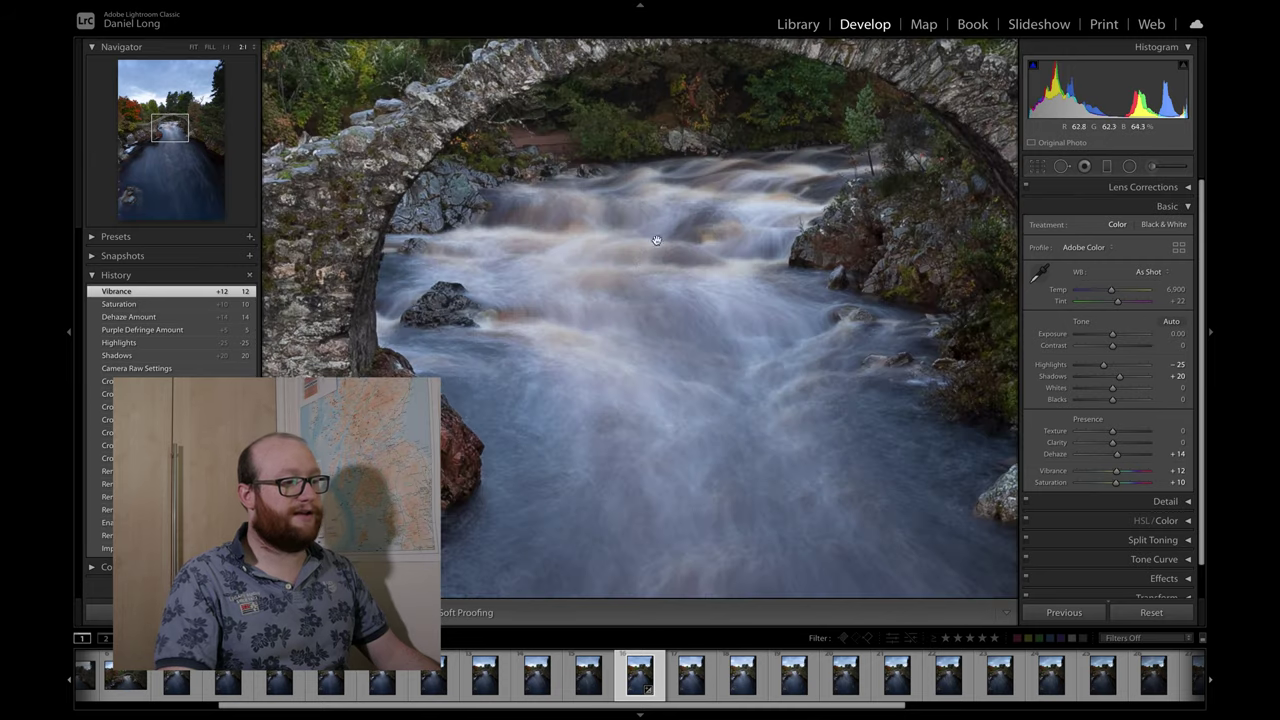
pyautogui.click(625, 341)
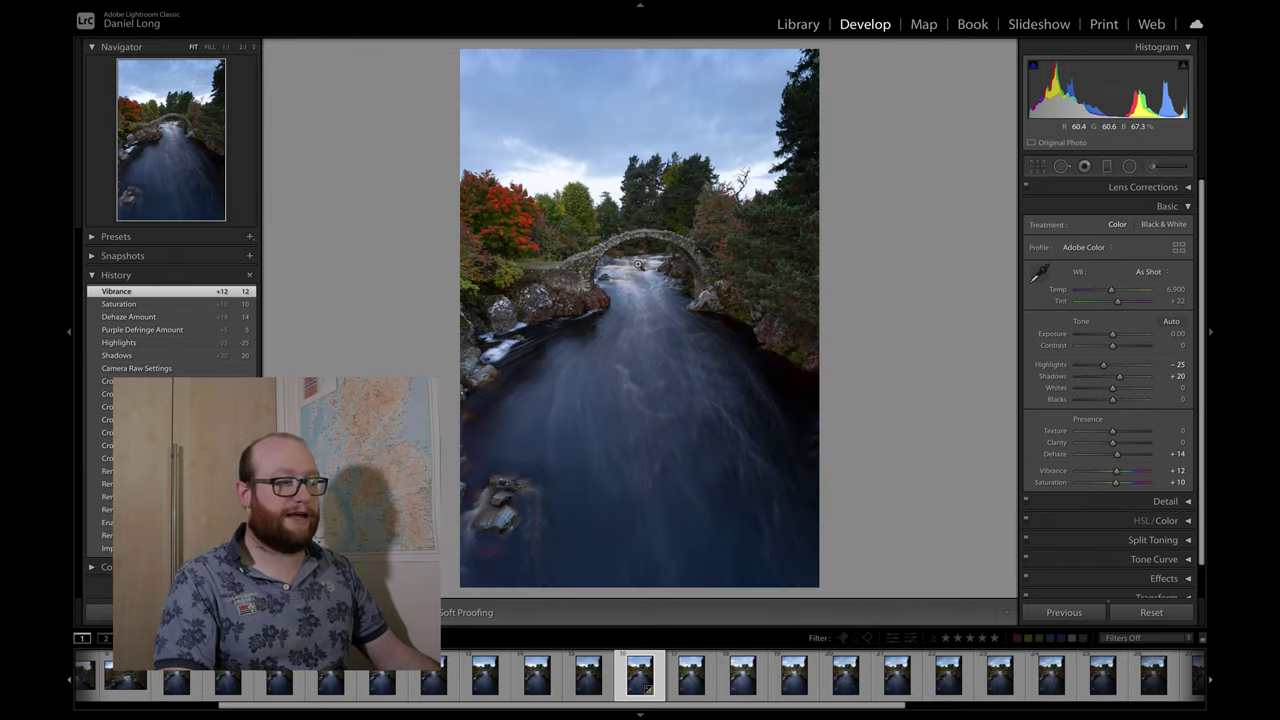
pyautogui.click(550, 166)
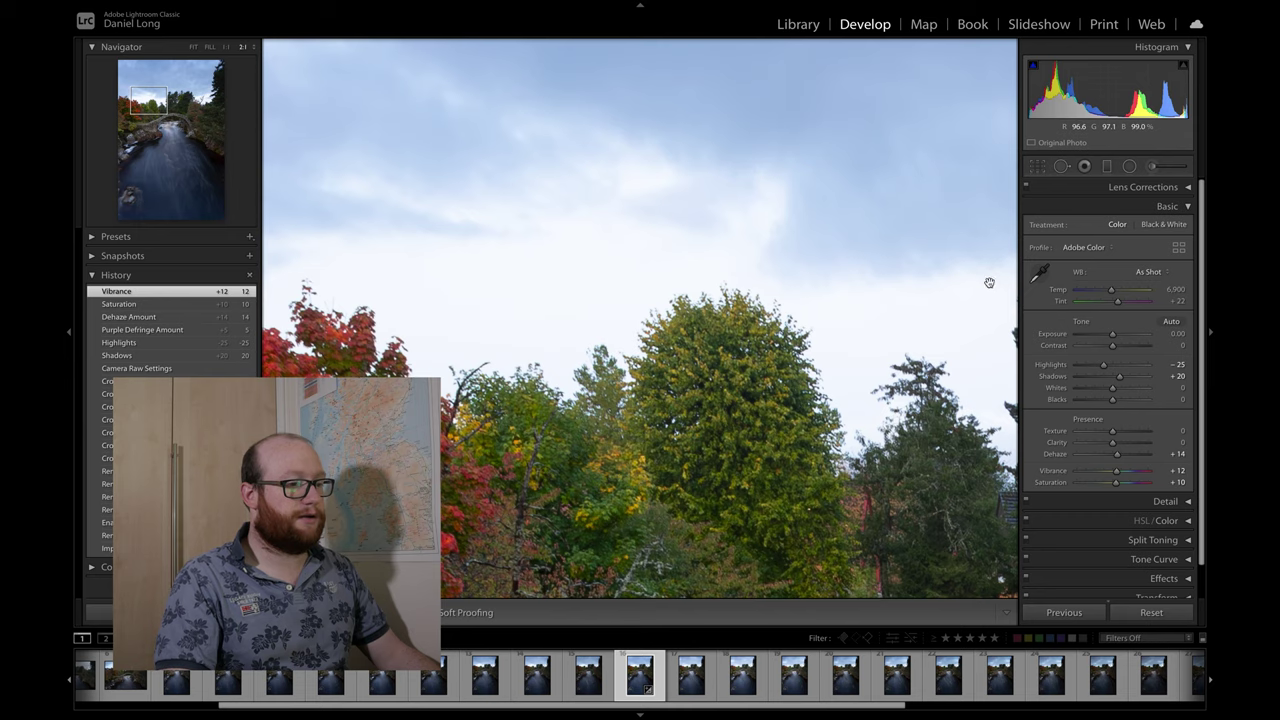
pyautogui.click(1040, 272)
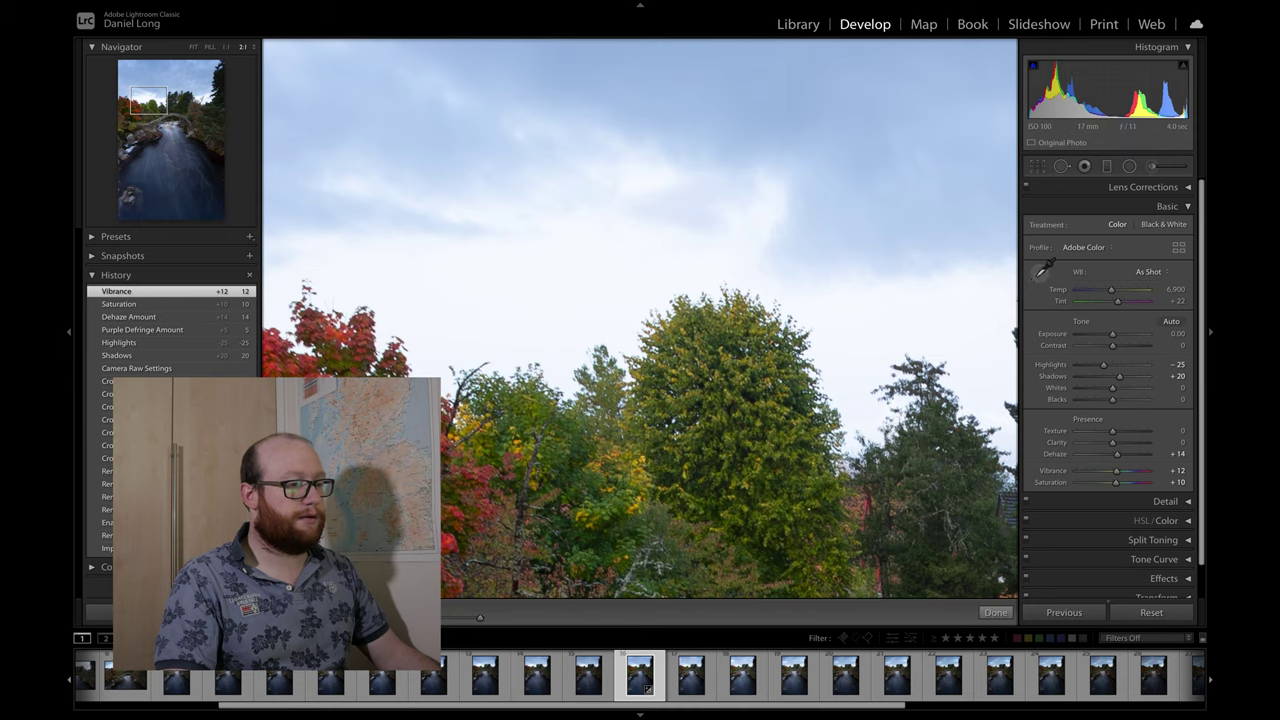
pyautogui.click(588, 176)
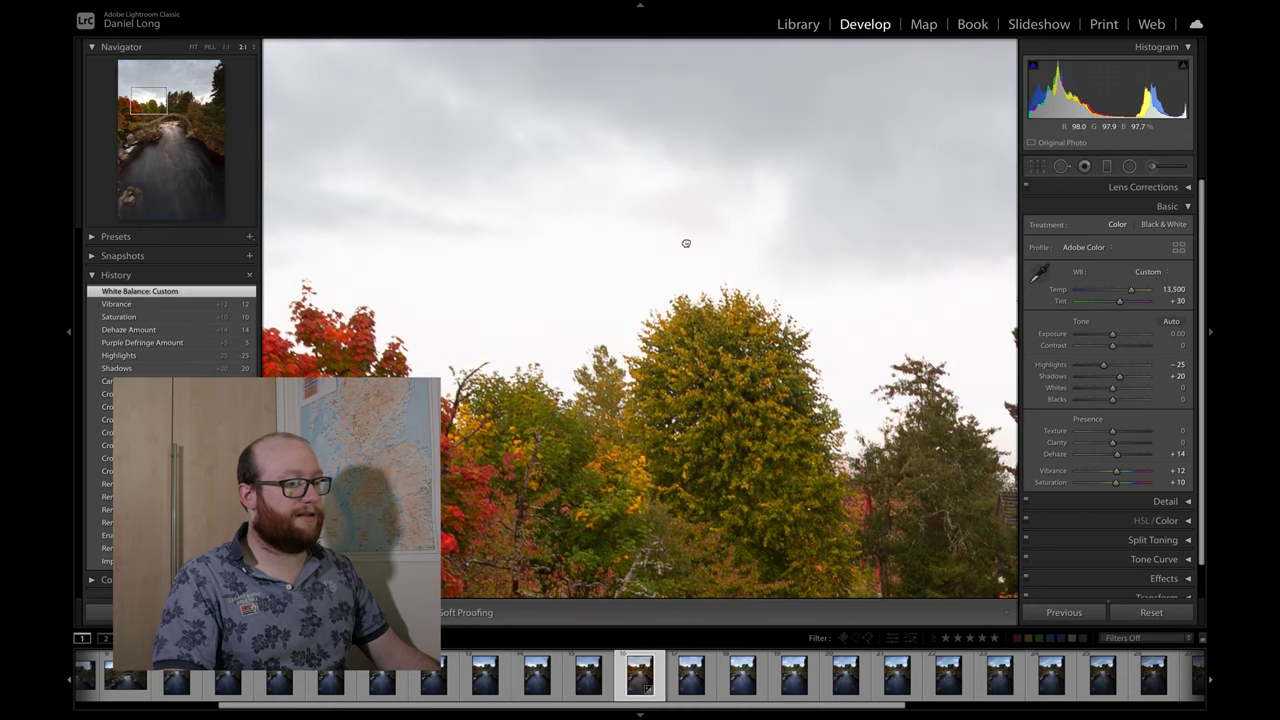
pyautogui.click(686, 243)
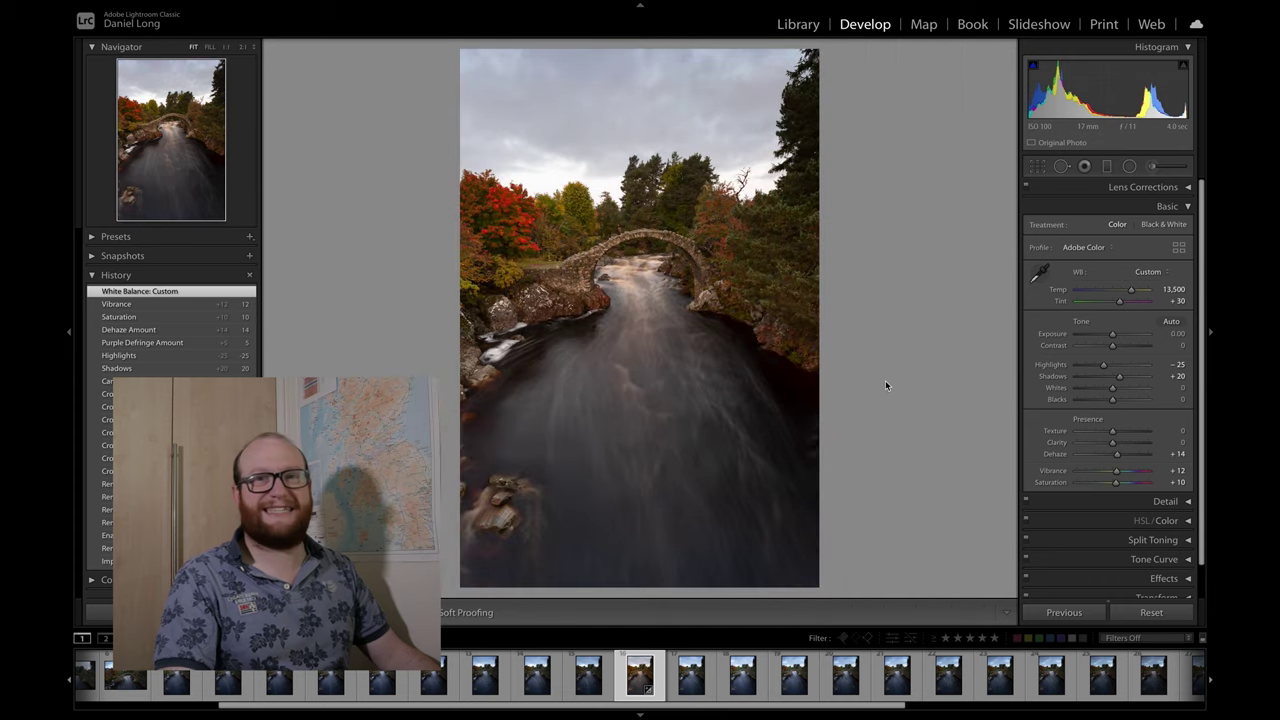
pyautogui.hotkey('ctrl', 'z')
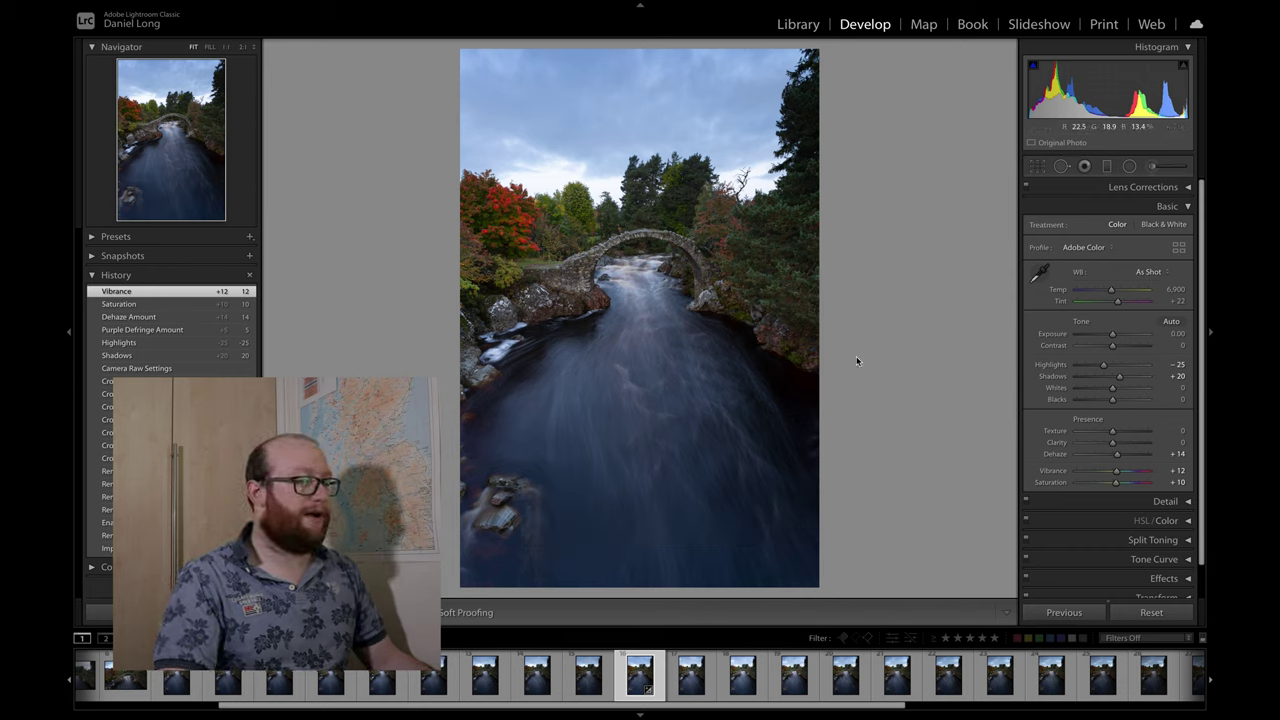
# Step: Test white balance samples from the white water, sky and river, undoing back to As Shot (6,900, +22)
pyautogui.click(530, 358)
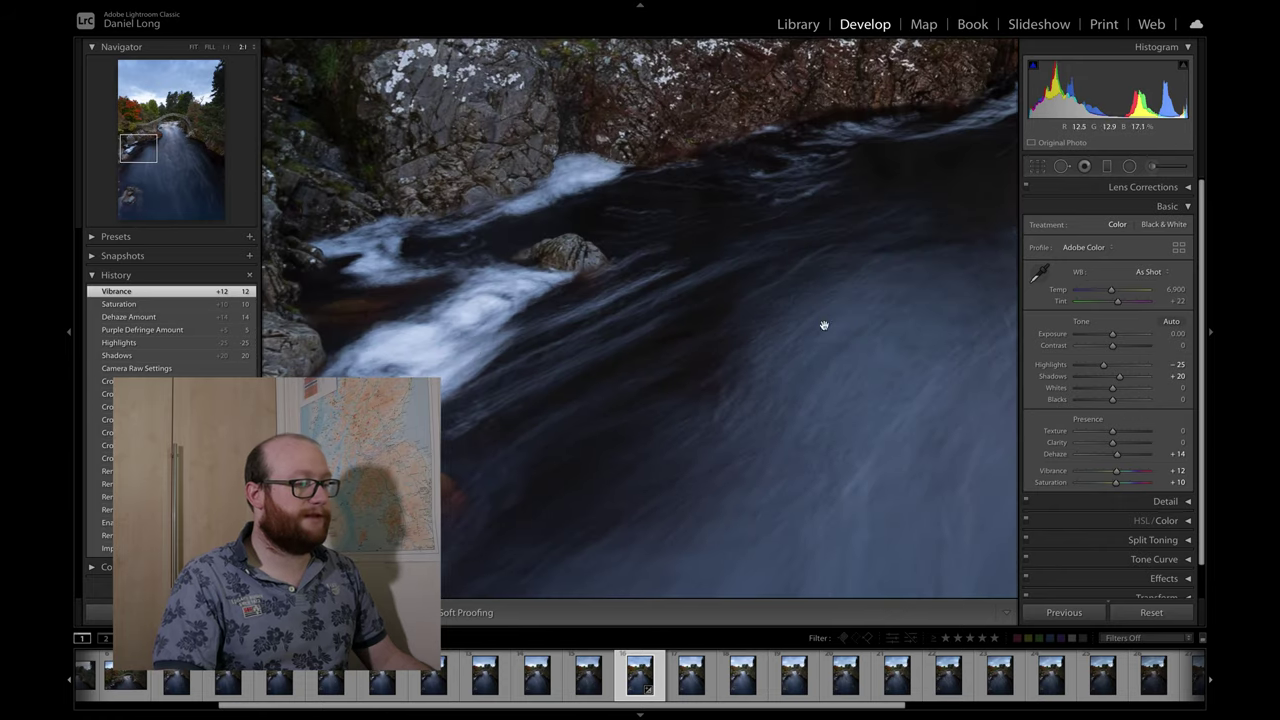
pyautogui.click(1042, 274)
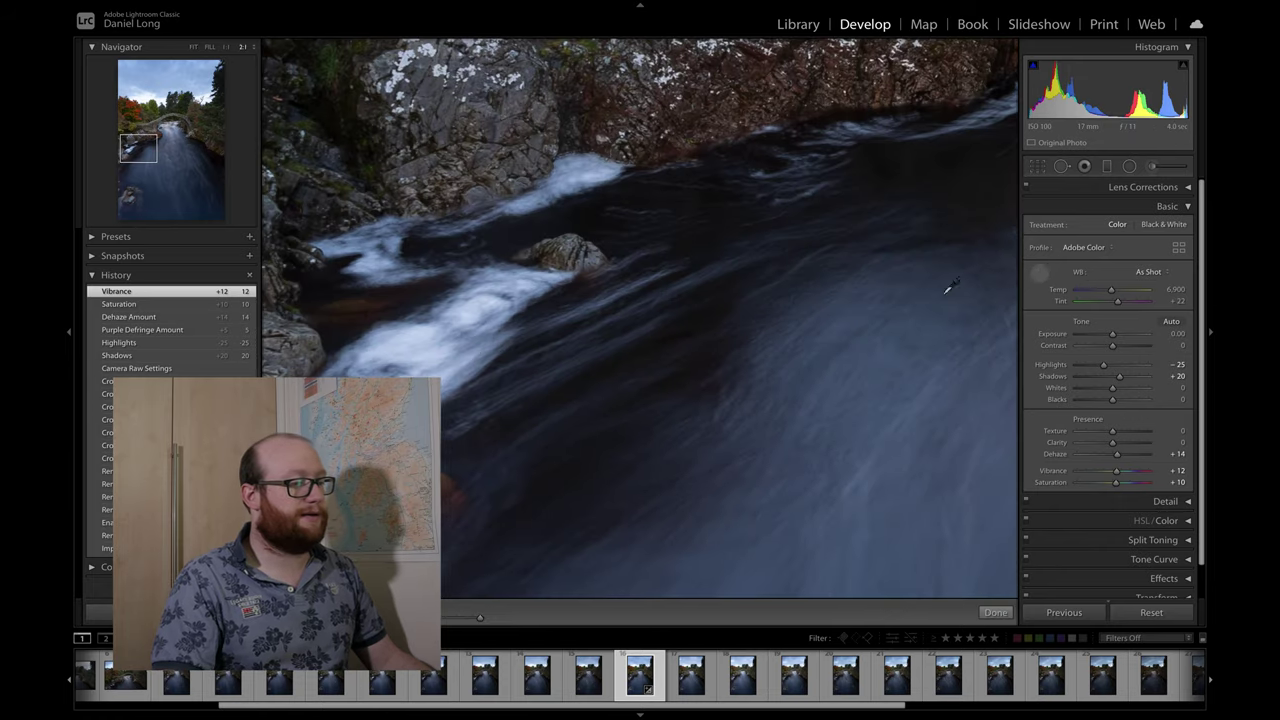
pyautogui.click(418, 332)
pyautogui.click(644, 320)
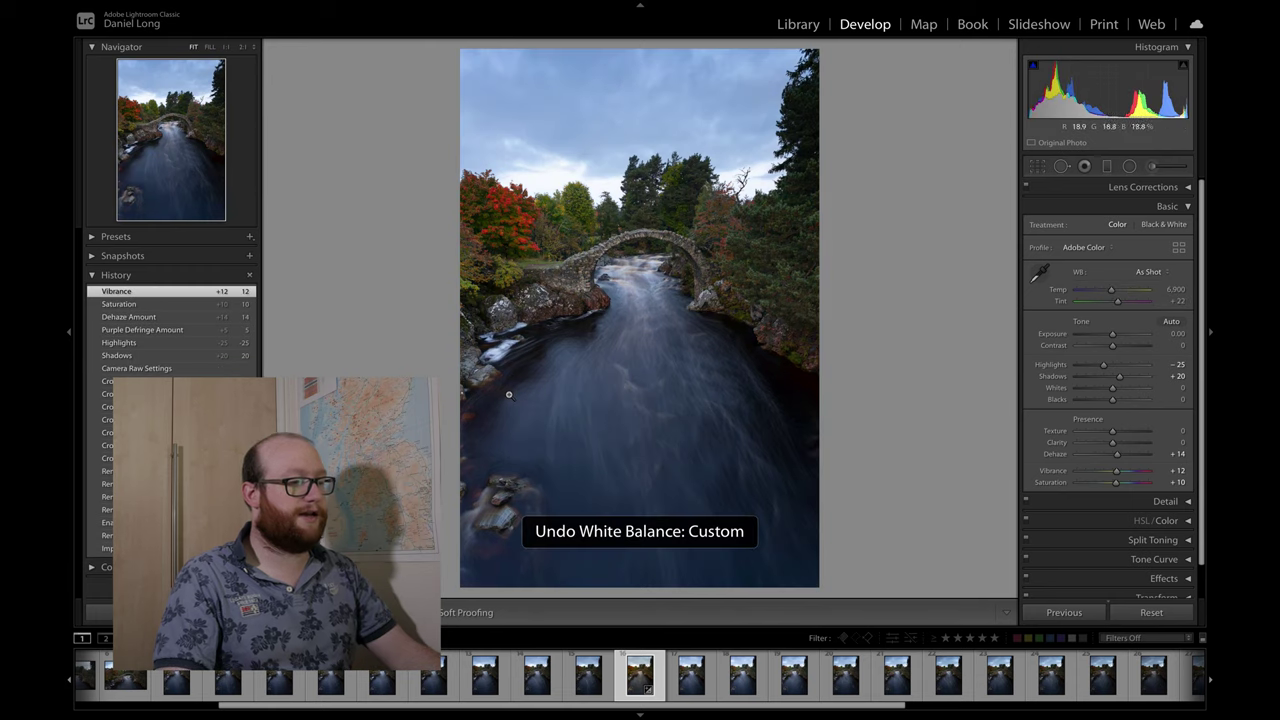
pyautogui.click(1040, 273)
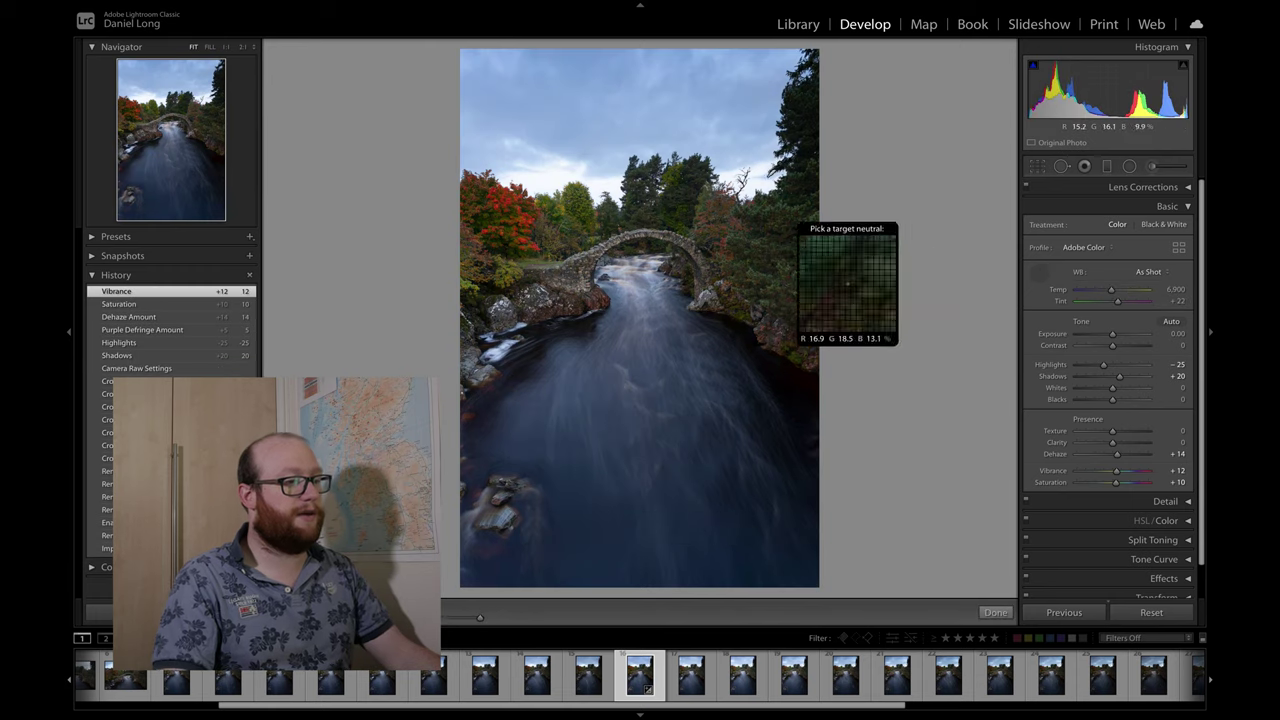
pyautogui.click(762, 174)
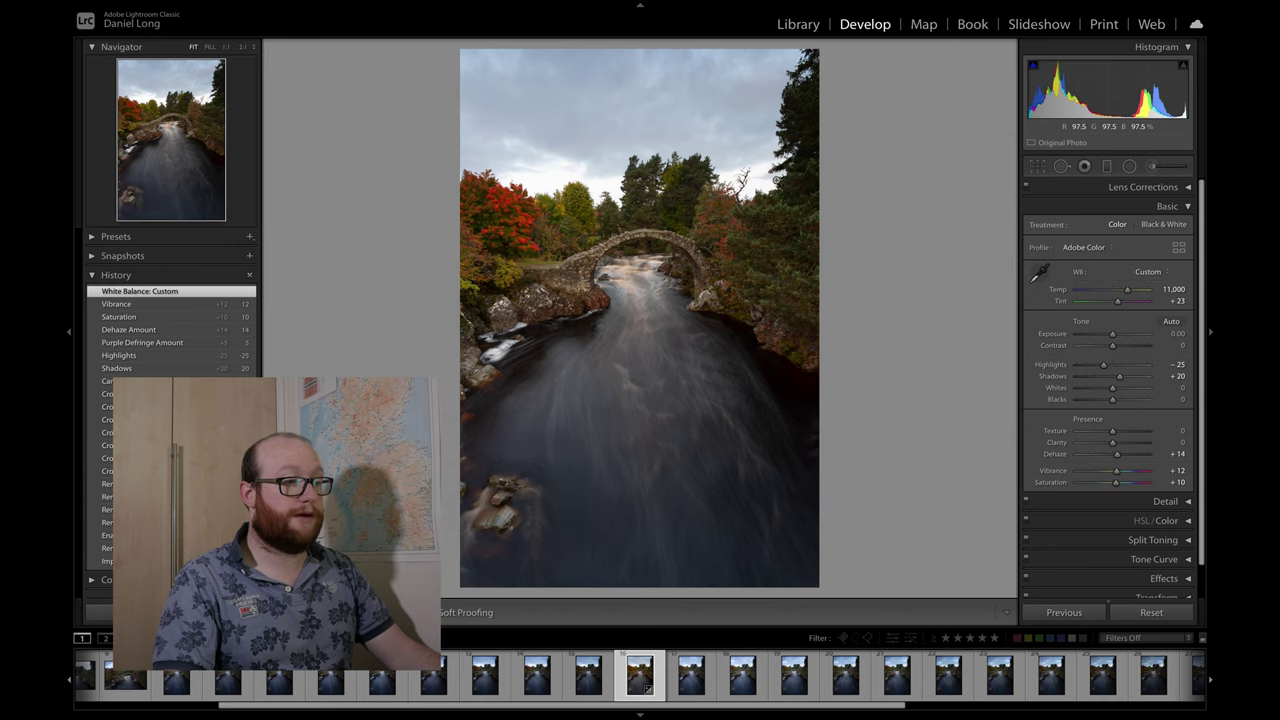
pyautogui.hotkey('ctrl', 'z')
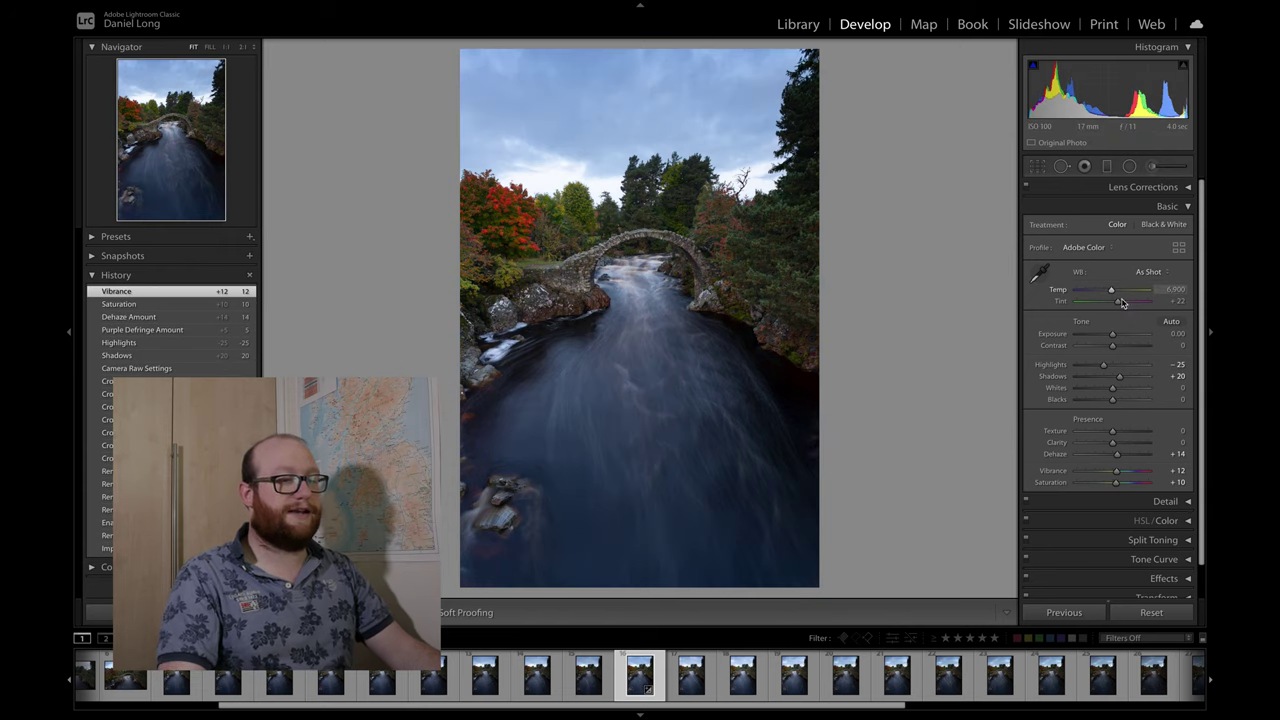
pyautogui.click(1041, 268)
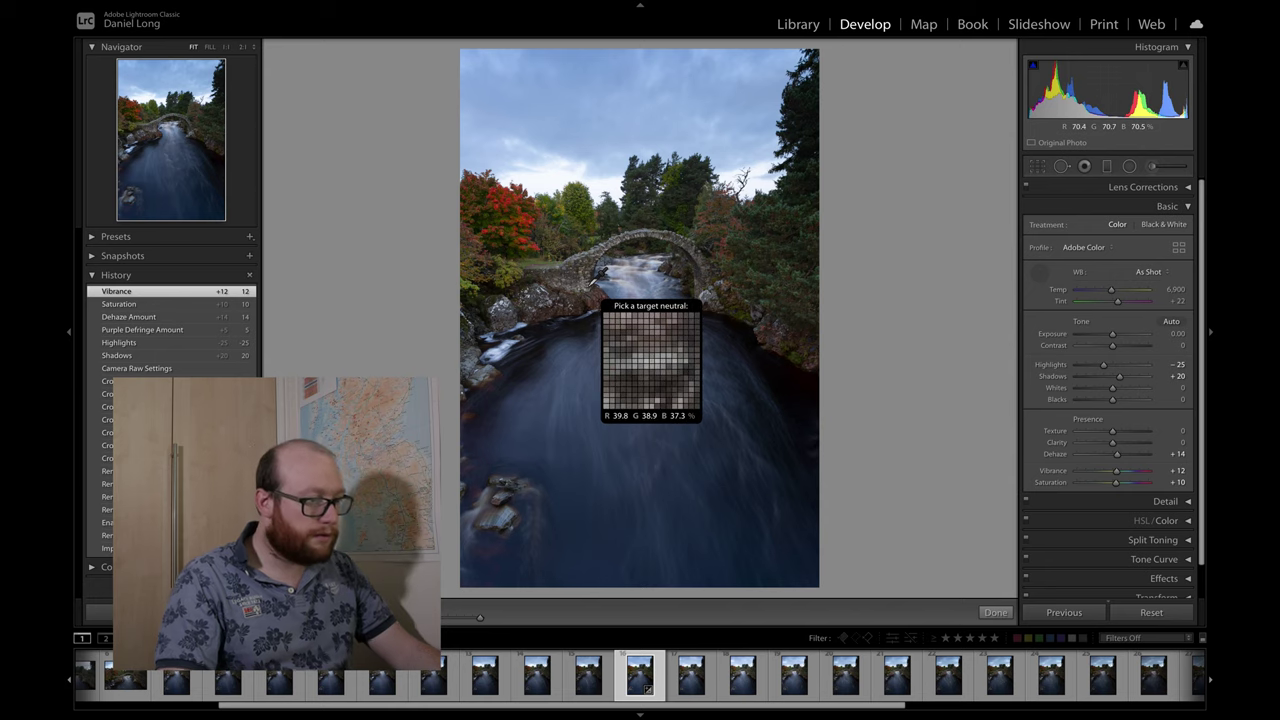
pyautogui.click(589, 288)
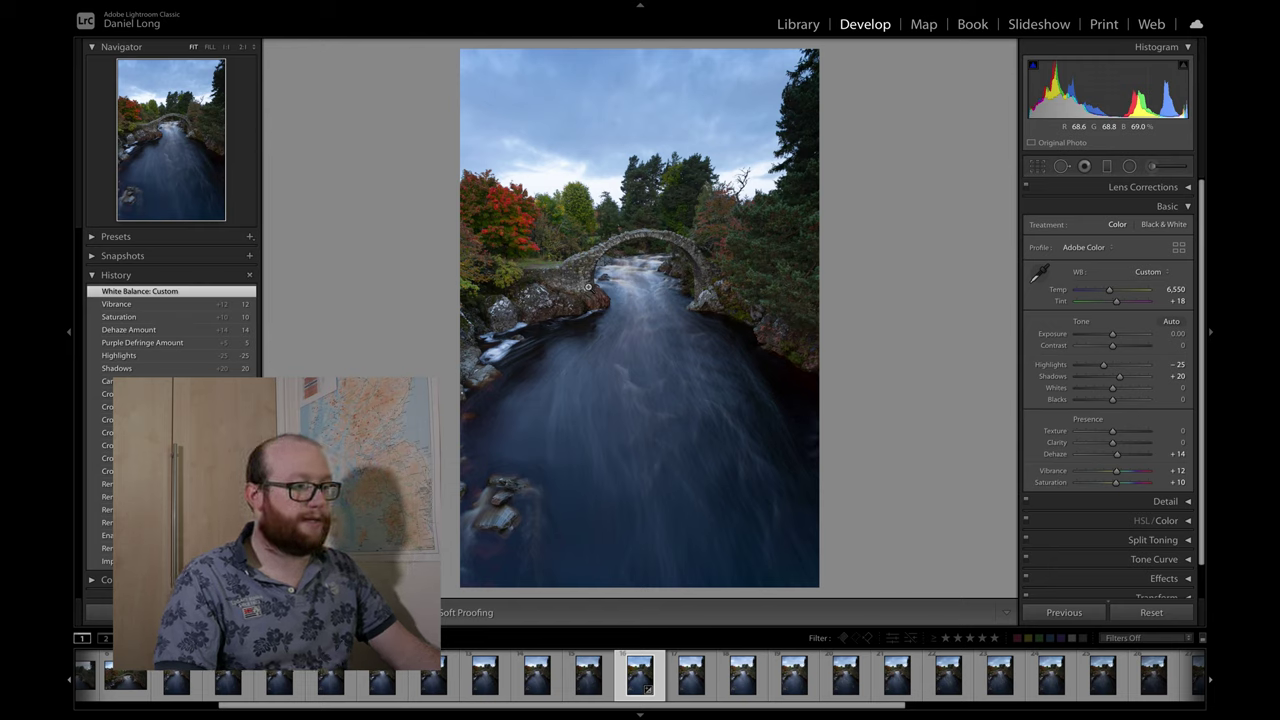
pyautogui.hotkey('ctrl', 'z')
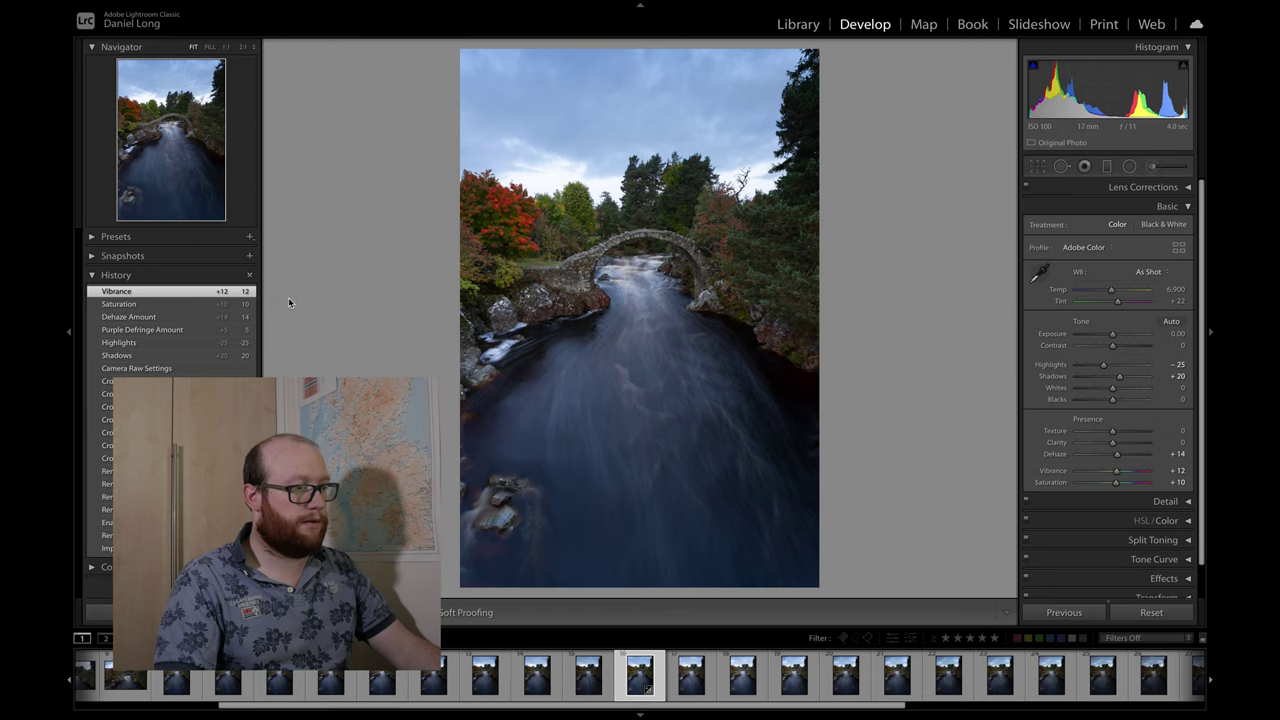
# Step: Redo the Custom 6,550/+18 white balance, compare it with As Shot, and end on As Shot
pyautogui.moveTo(320, 6)
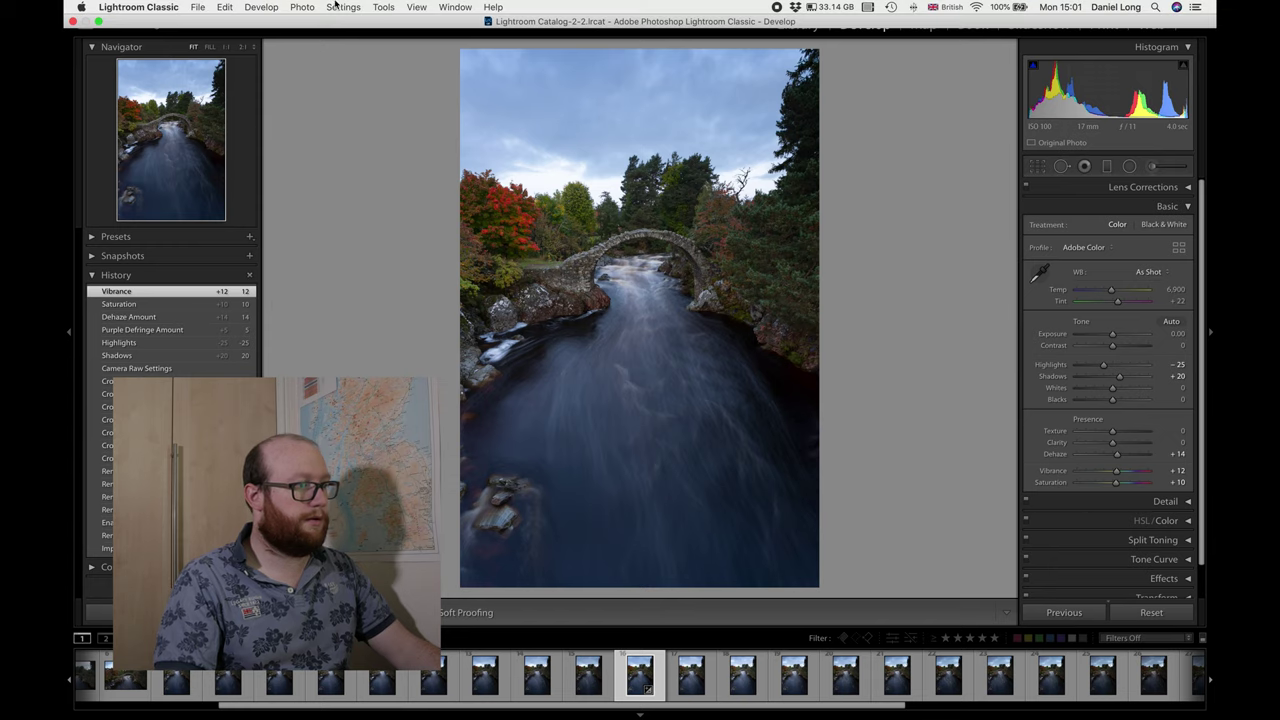
pyautogui.click(222, 7)
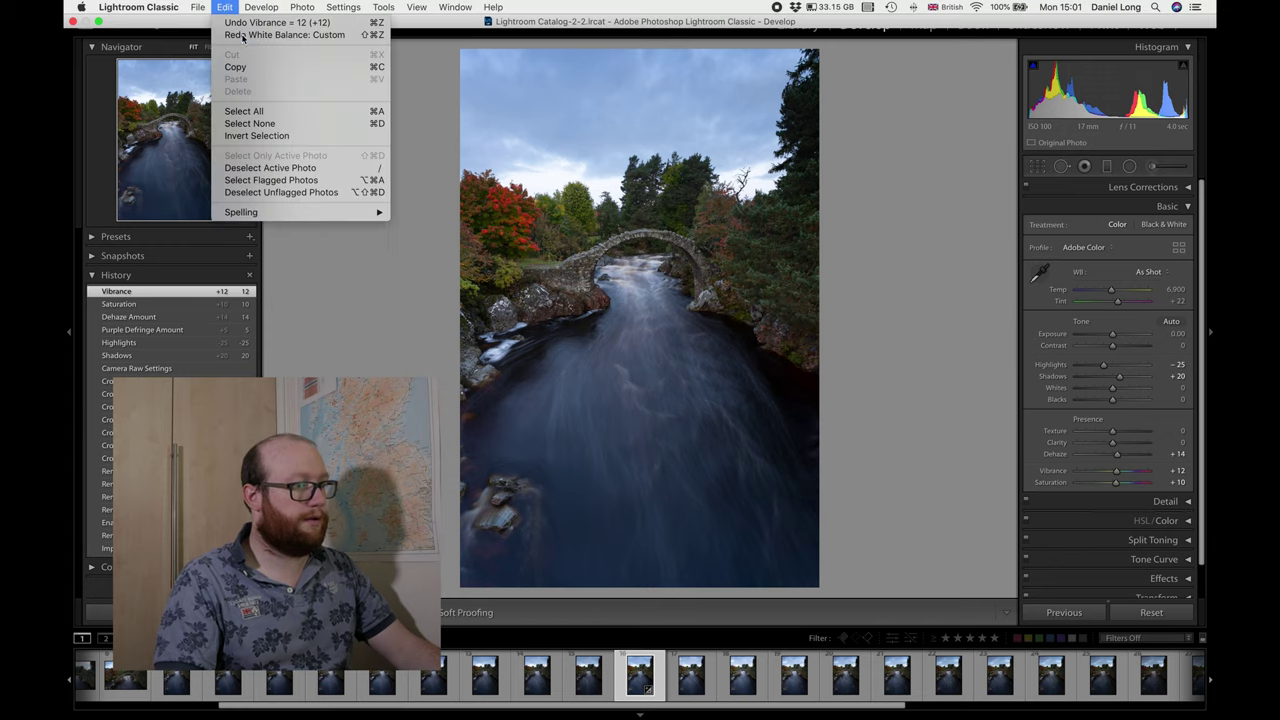
pyautogui.click(242, 35)
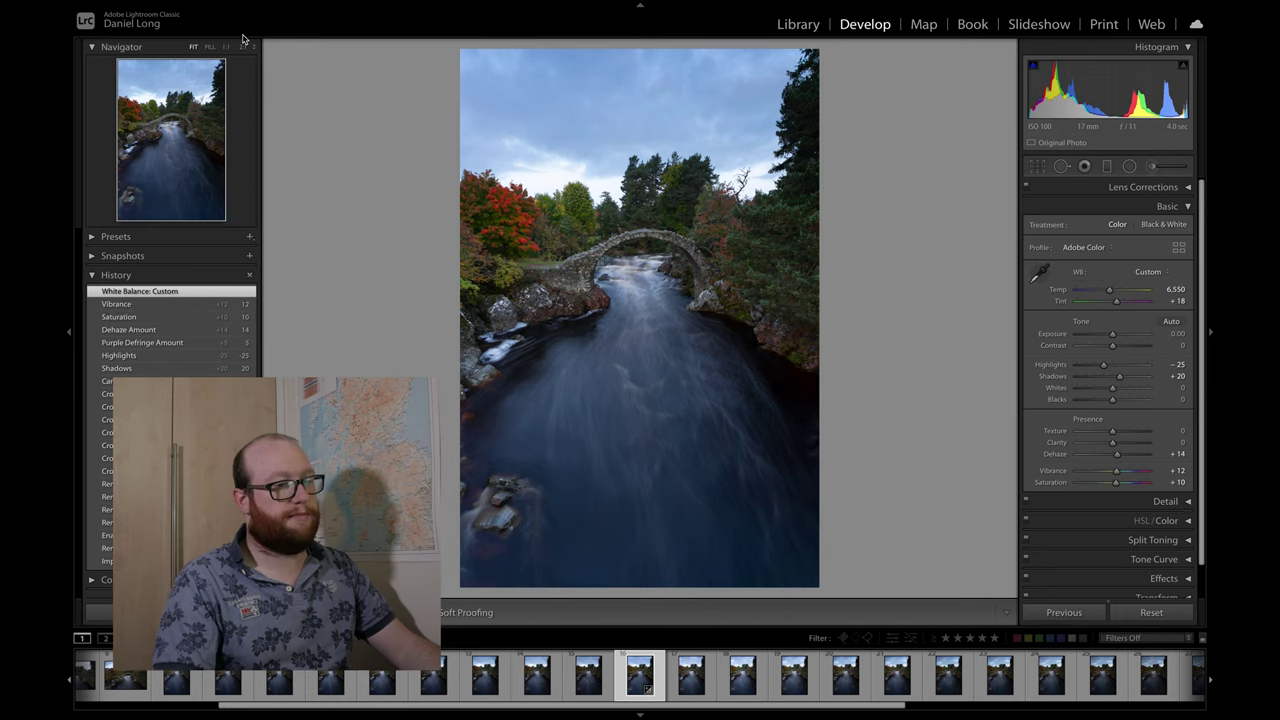
pyautogui.hotkey('ctrl', 'z')
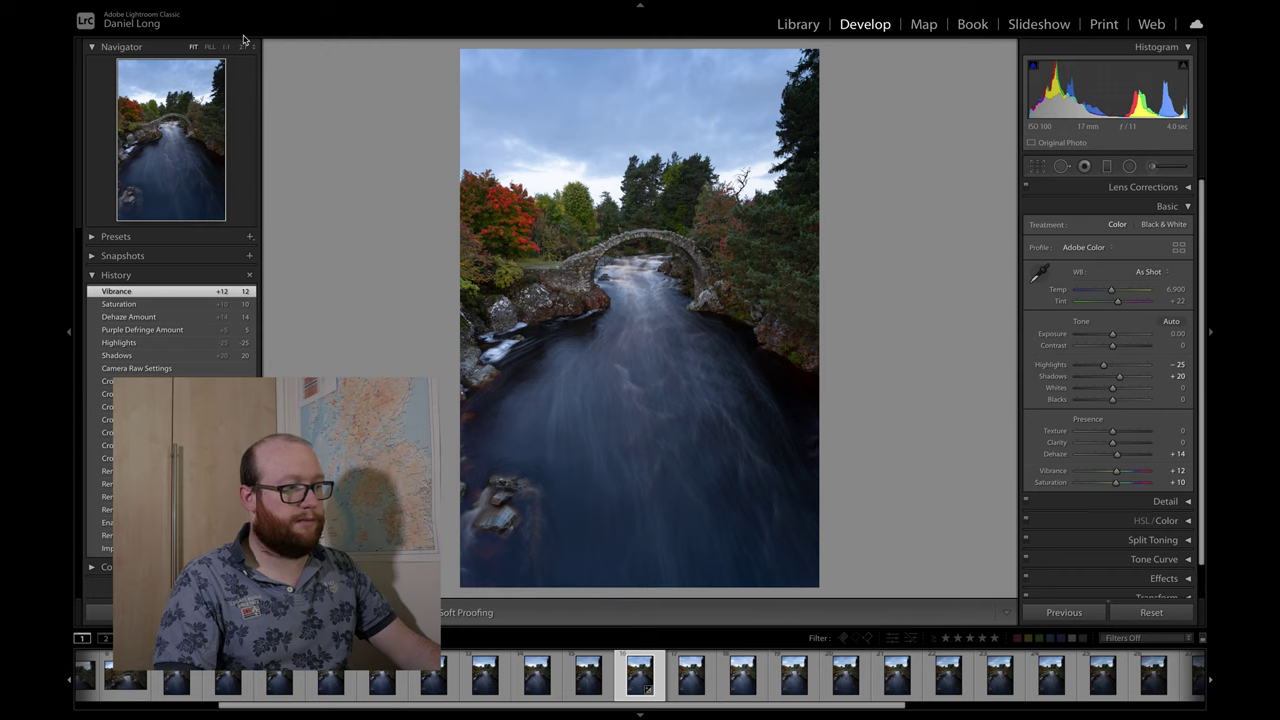
pyautogui.hotkey('ctrl', 'shift', 'z')
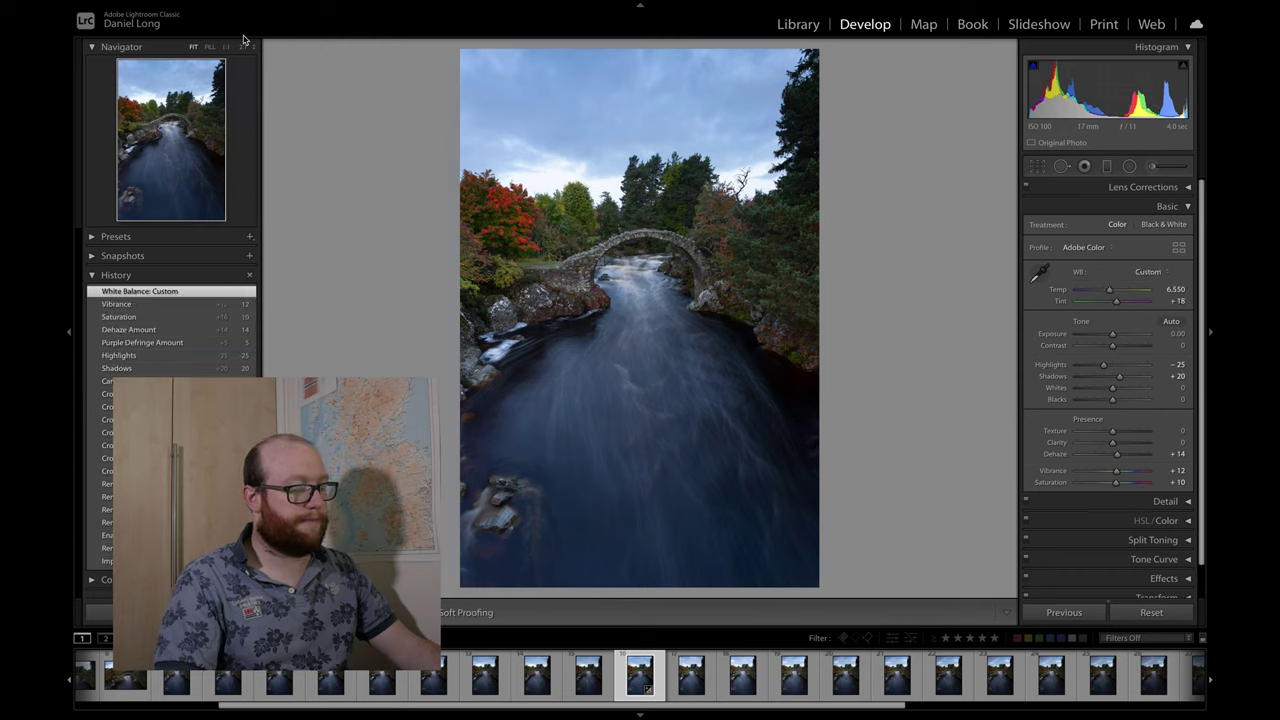
pyautogui.hotkey('ctrl', 'z')
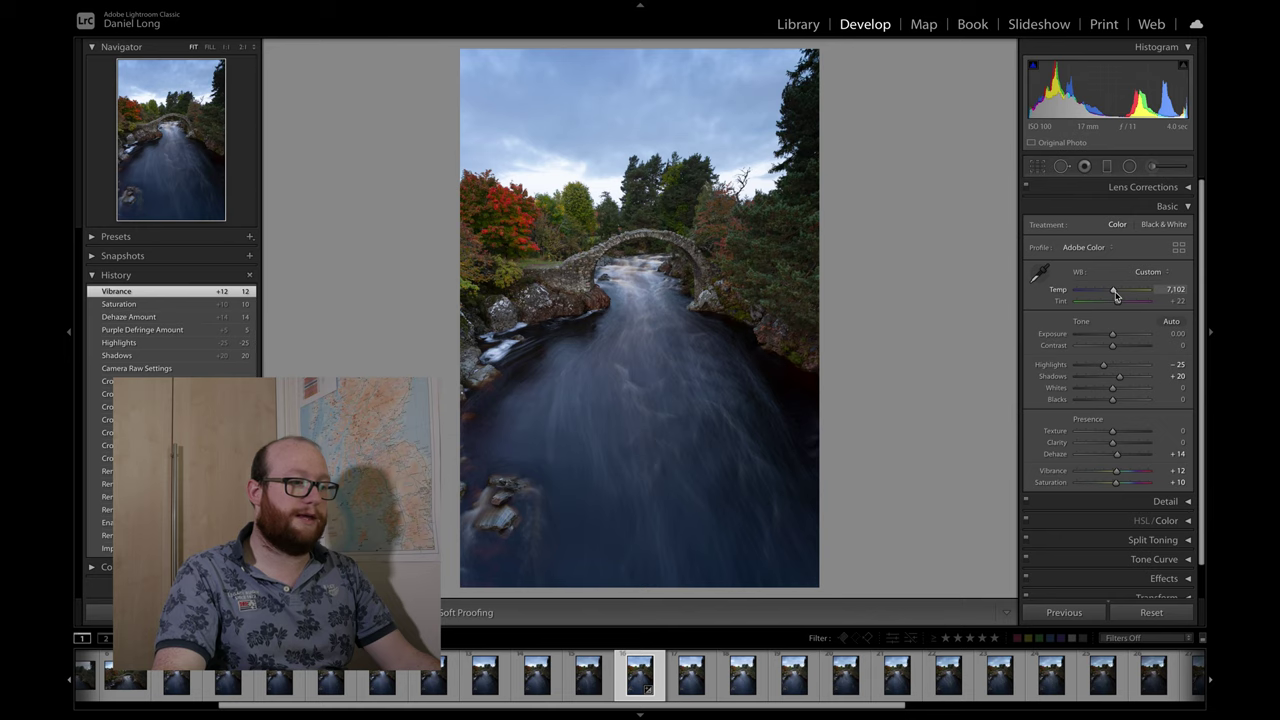
# Step: Warm Temp to 7,149 and compare it with the earlier state in History
pyautogui.moveTo(1117, 296); pyautogui.dragTo(1114, 294)
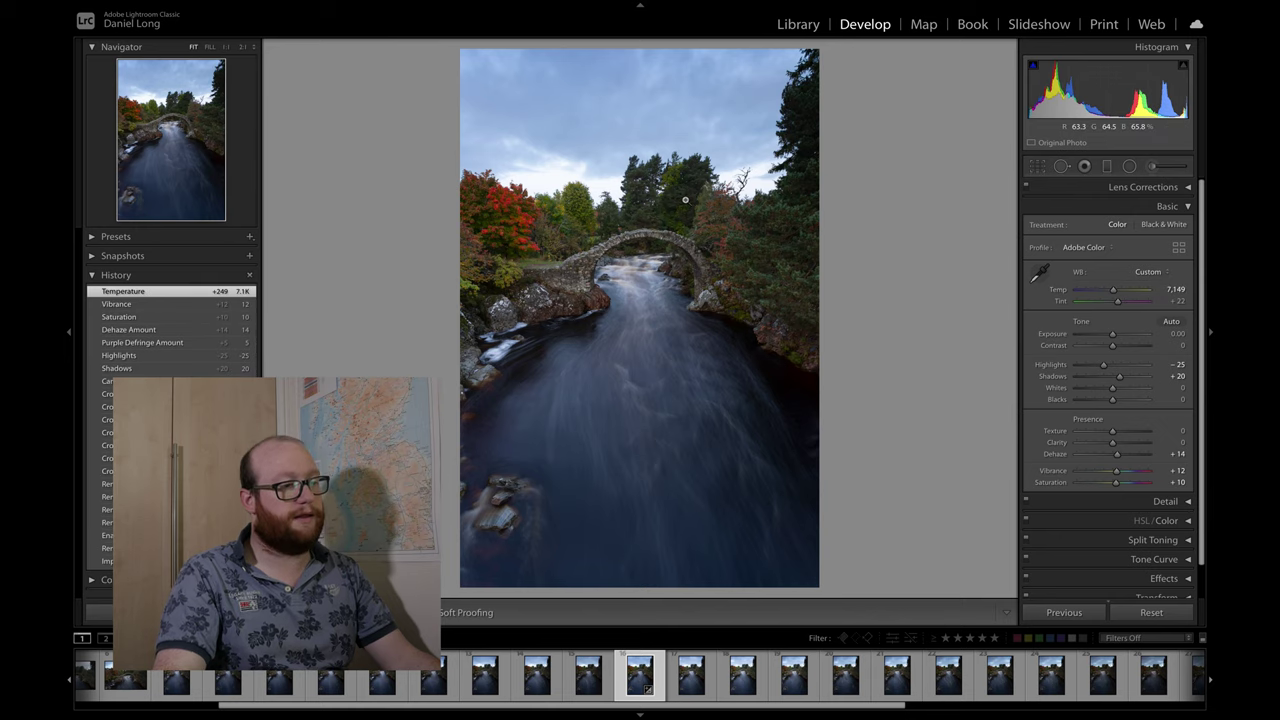
pyautogui.click(690, 205)
pyautogui.click(744, 264)
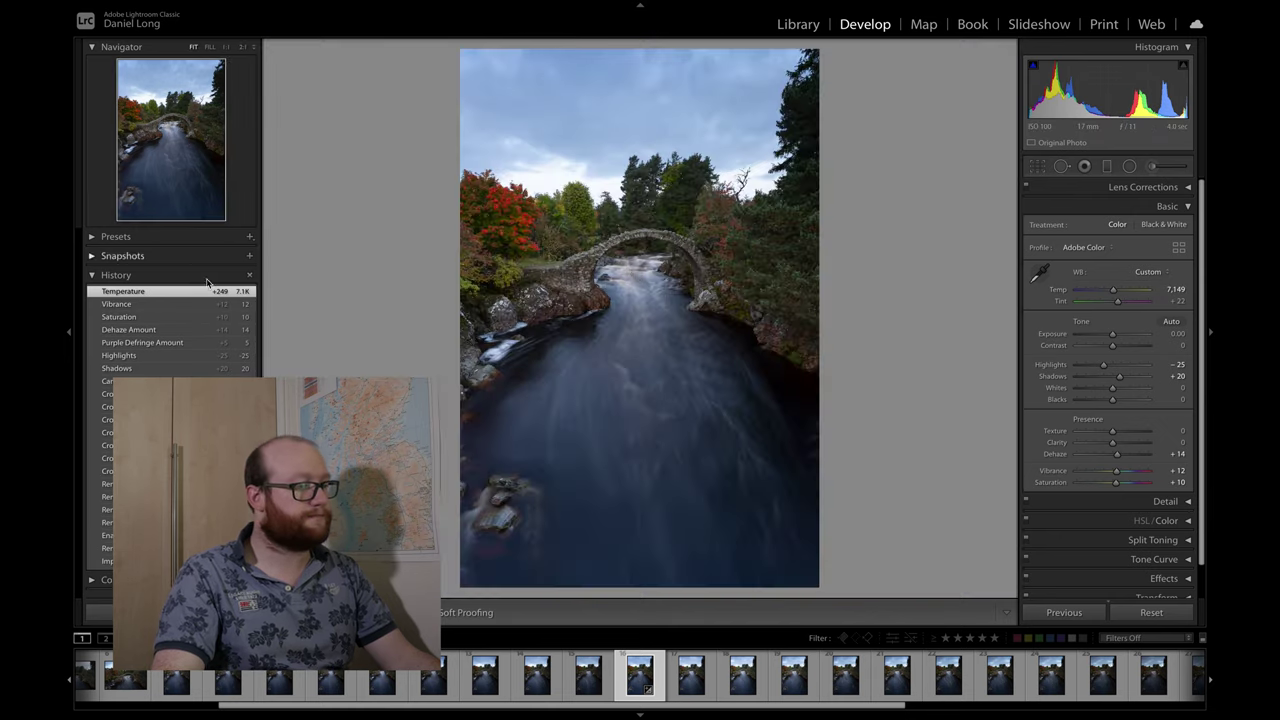
pyautogui.click(185, 306)
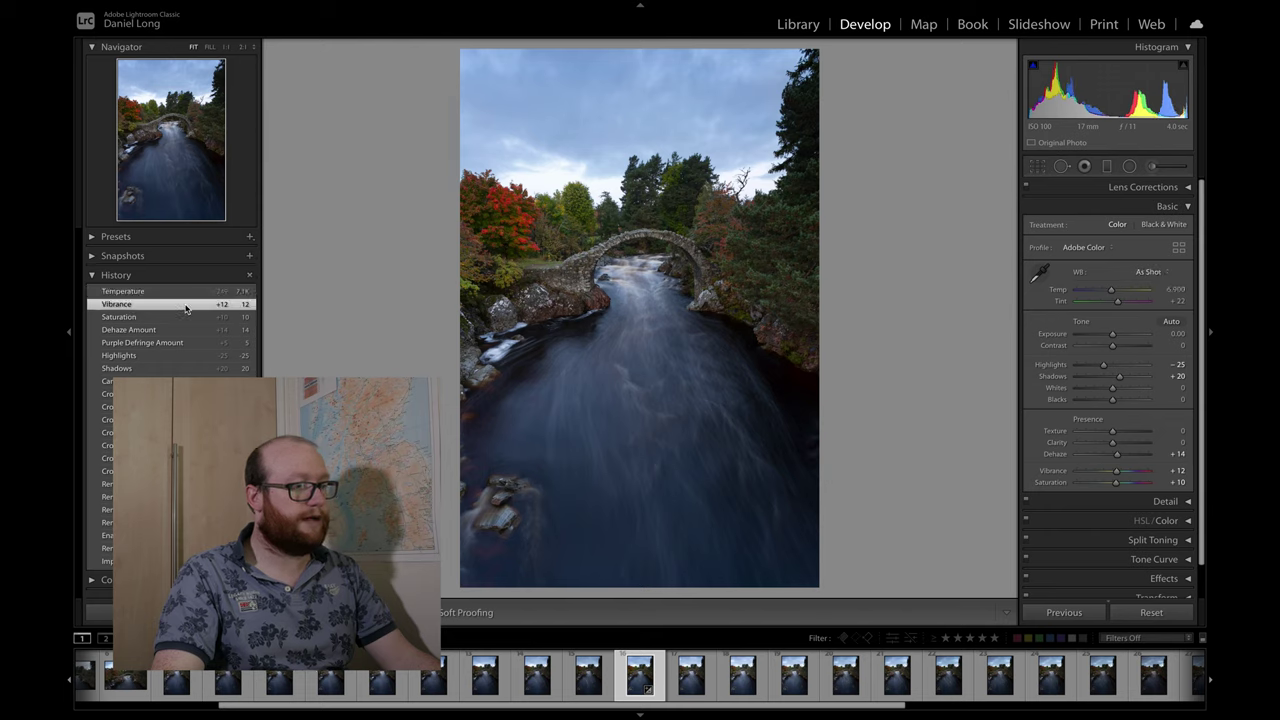
pyautogui.click(181, 292)
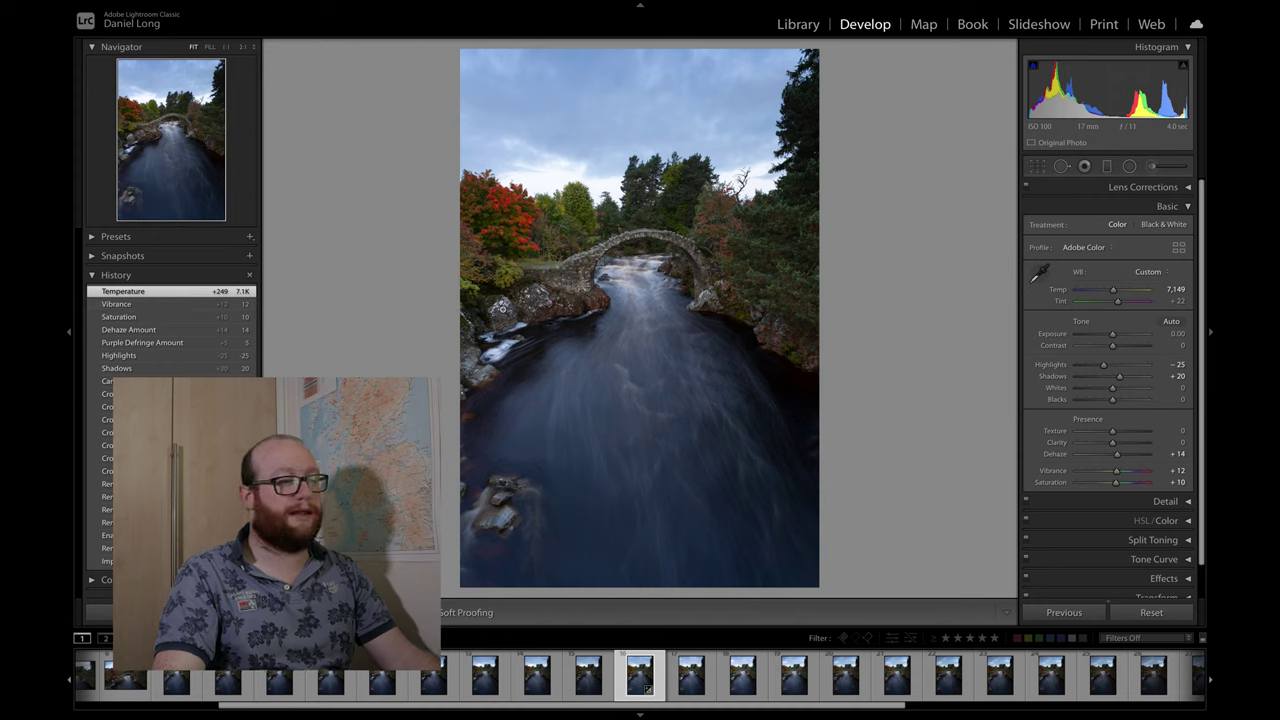
# Step: Inspect the bridge up close and undo the Tint increase, returning it to +22
pyautogui.moveTo(760, 250); pyautogui.dragTo(690, 255)
pyautogui.moveTo(527, 253); pyautogui.dragTo(536, 252)
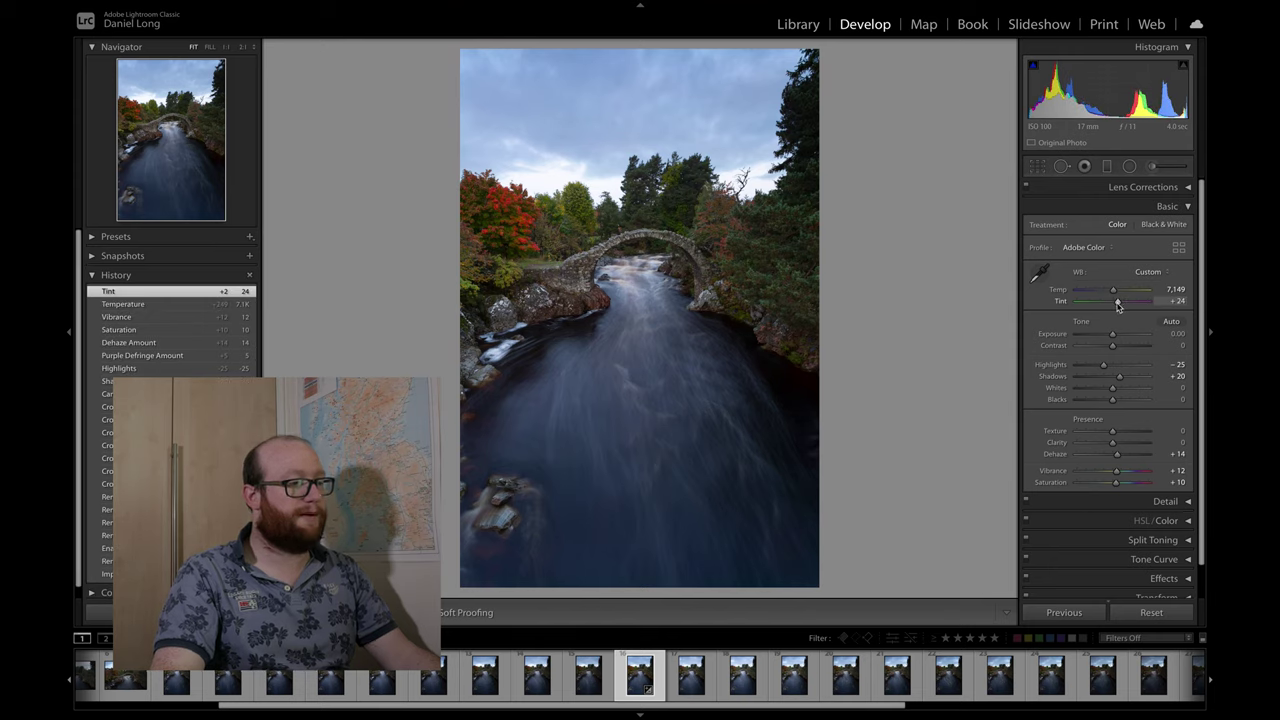
pyautogui.hotkey('ctrl', 'z')
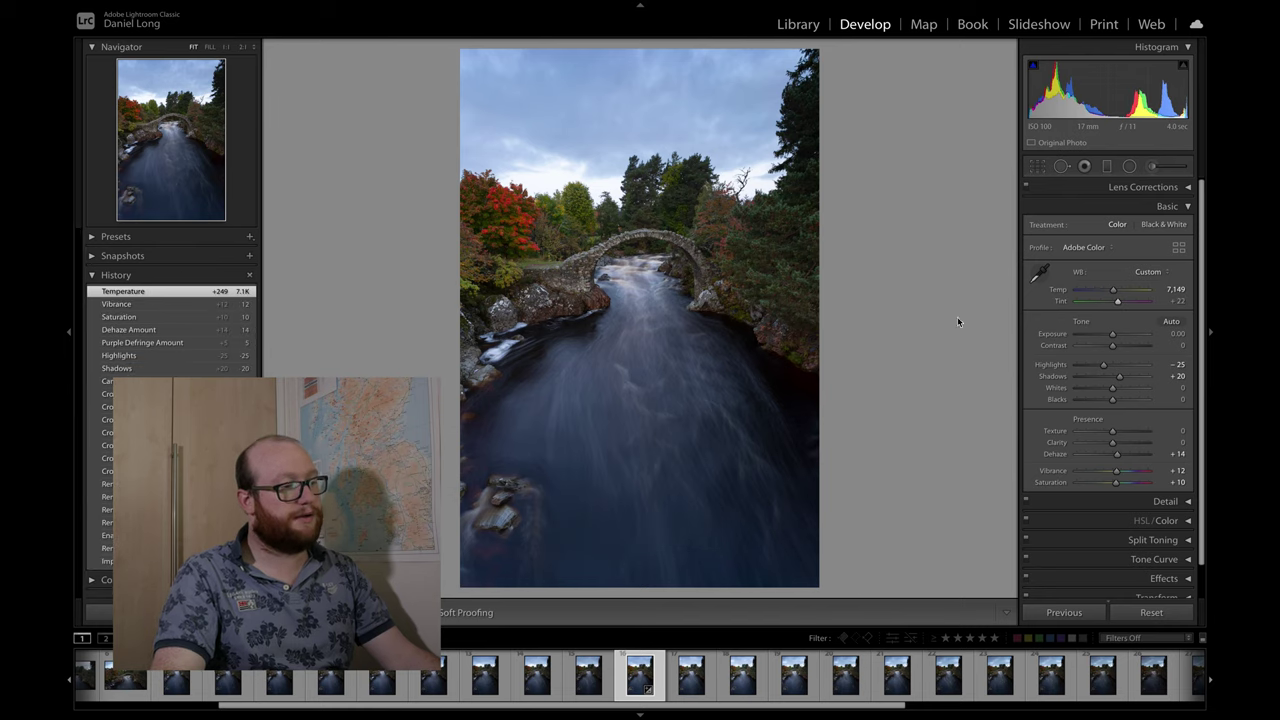
pyautogui.click(738, 288)
pyautogui.click(715, 353)
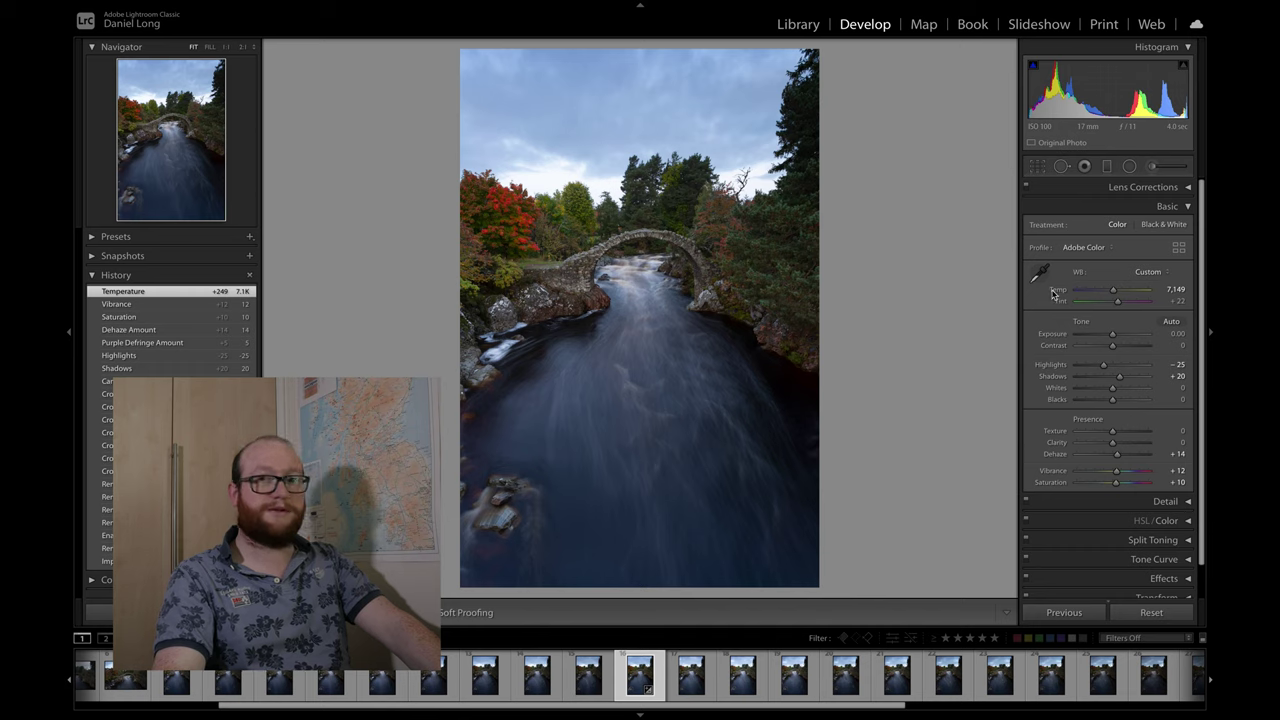
# Step: Lower Highlights in the Basic panel to -50 to darken the sky
pyautogui.scroll(-1, 1120, 320)
pyautogui.moveTo(1104, 331); pyautogui.dragTo(1097, 335)
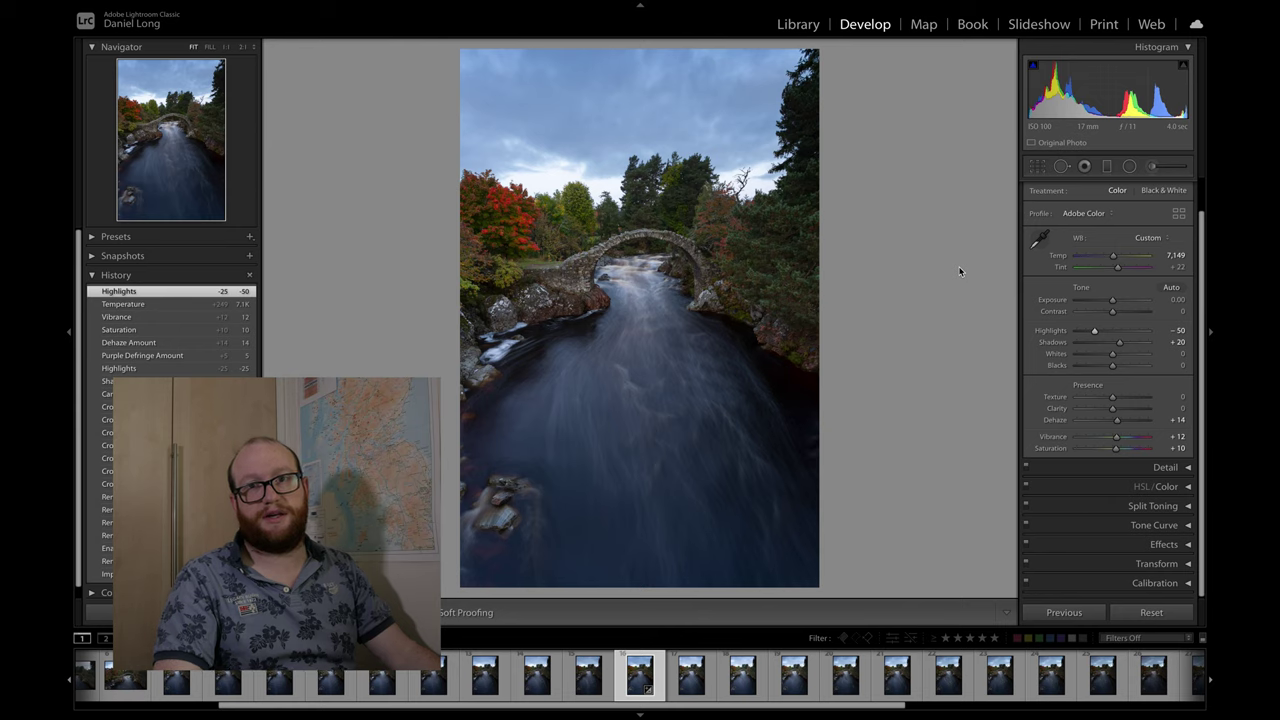
pyautogui.click(774, 143)
pyautogui.scroll(5, 760, 197)
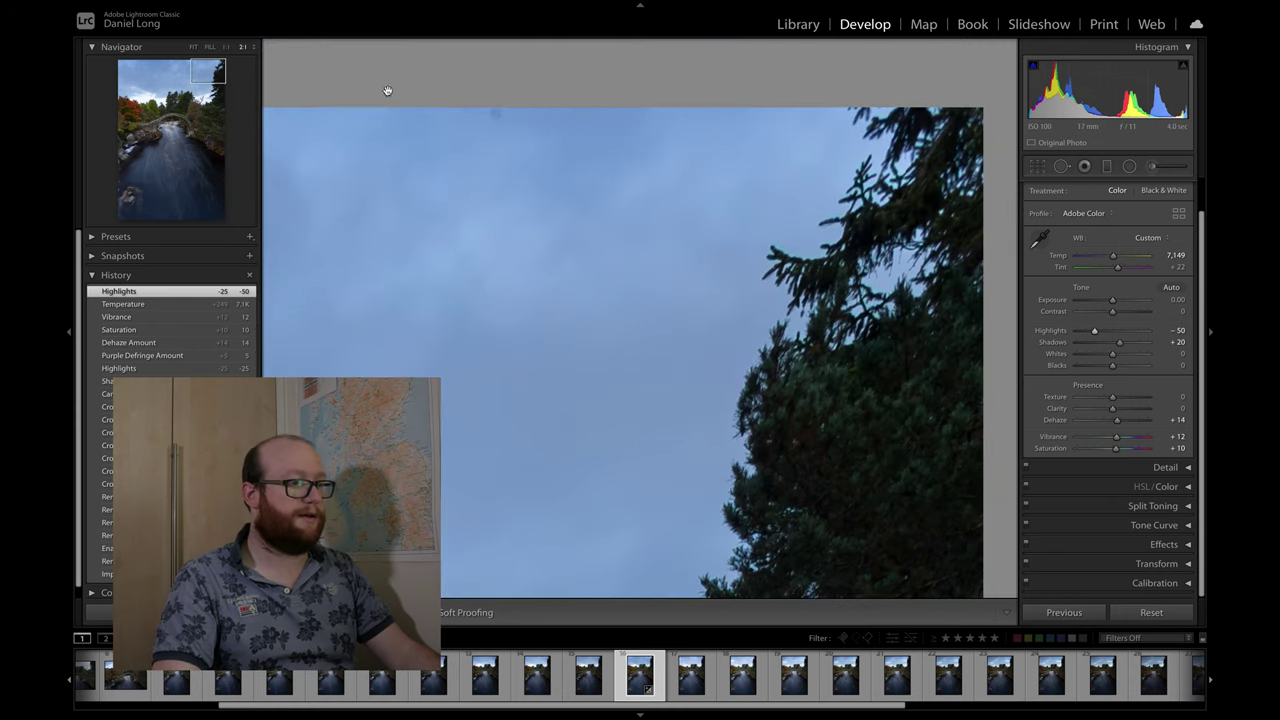
pyautogui.click(1061, 167)
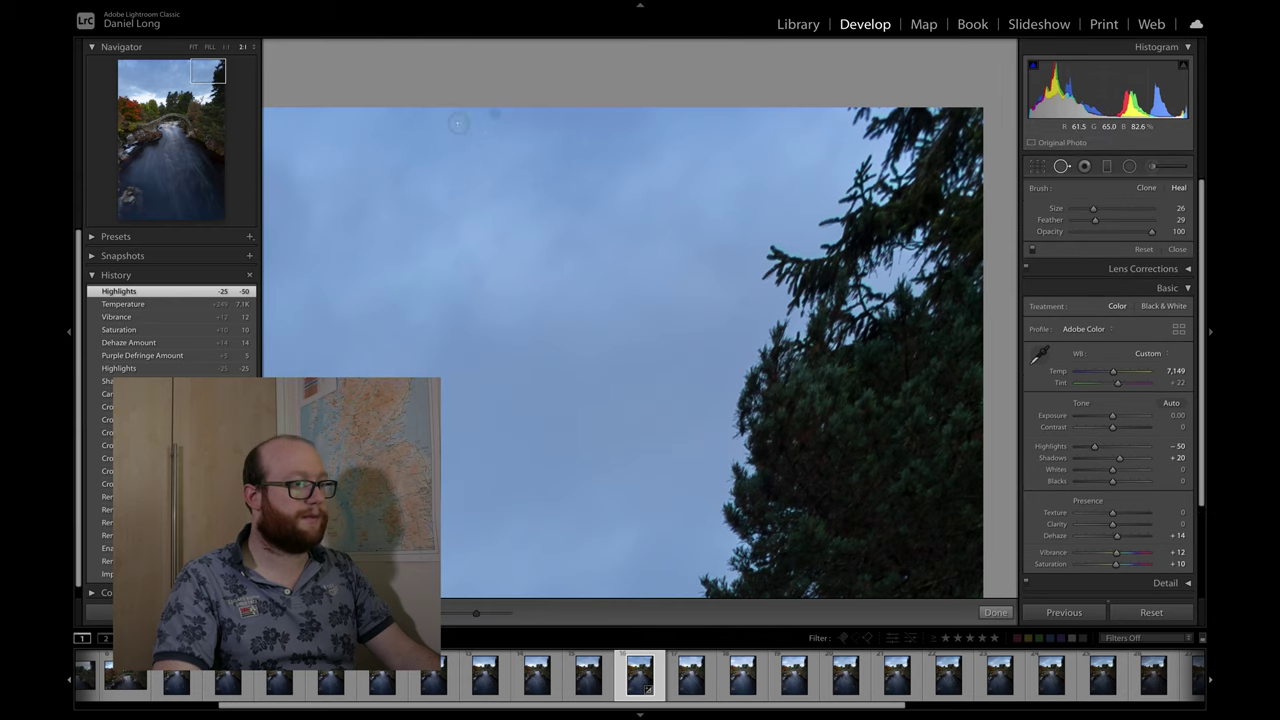
pyautogui.moveTo(495, 113)
pyautogui.mouseDown()
pyautogui.moveTo(689, 131)
pyautogui.moveTo(765, 173)
pyautogui.mouseUp()
pyautogui.press('q')
pyautogui.hscroll(-10, 767, 172)
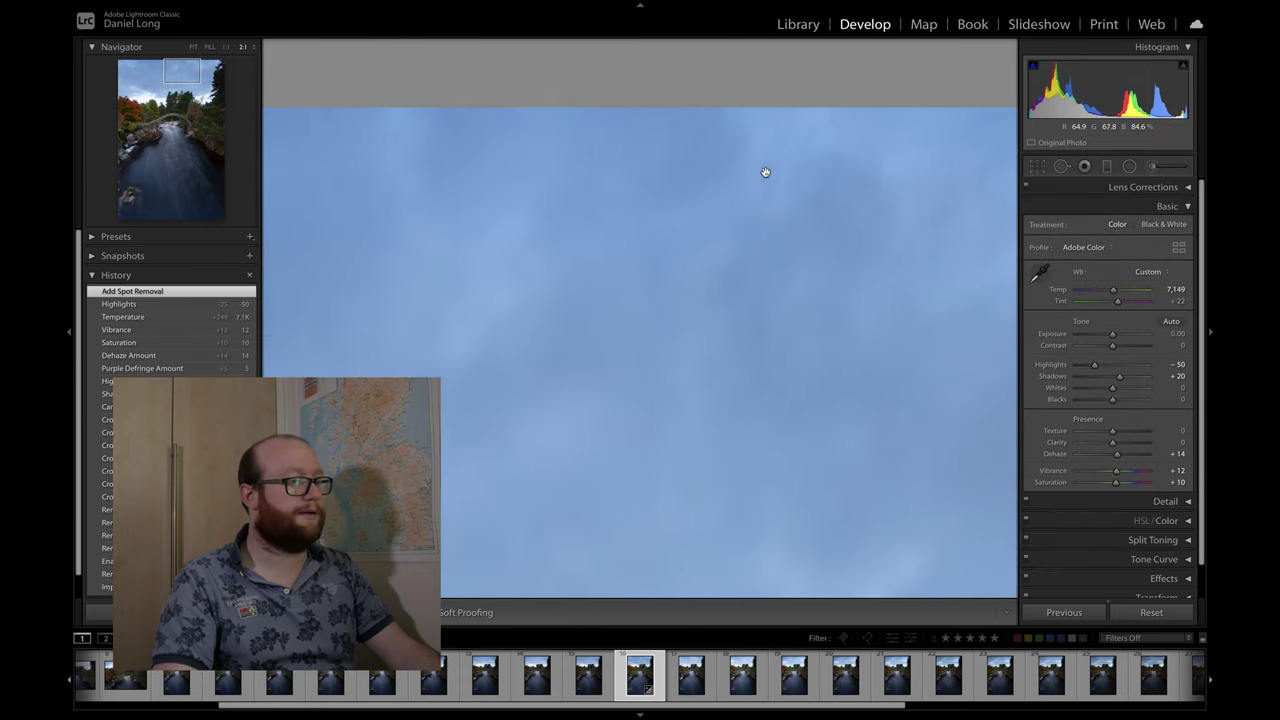
pyautogui.click(1061, 166)
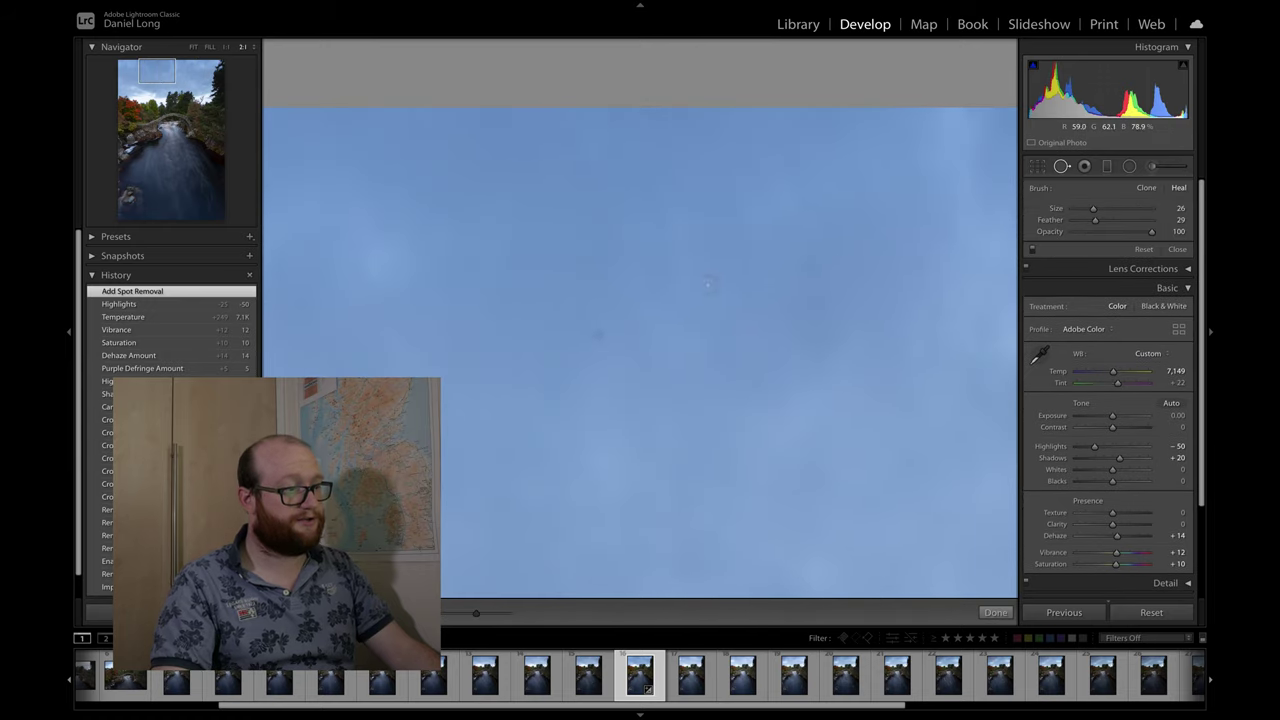
pyautogui.click(596, 333)
pyautogui.click(1061, 166)
pyautogui.click(896, 136)
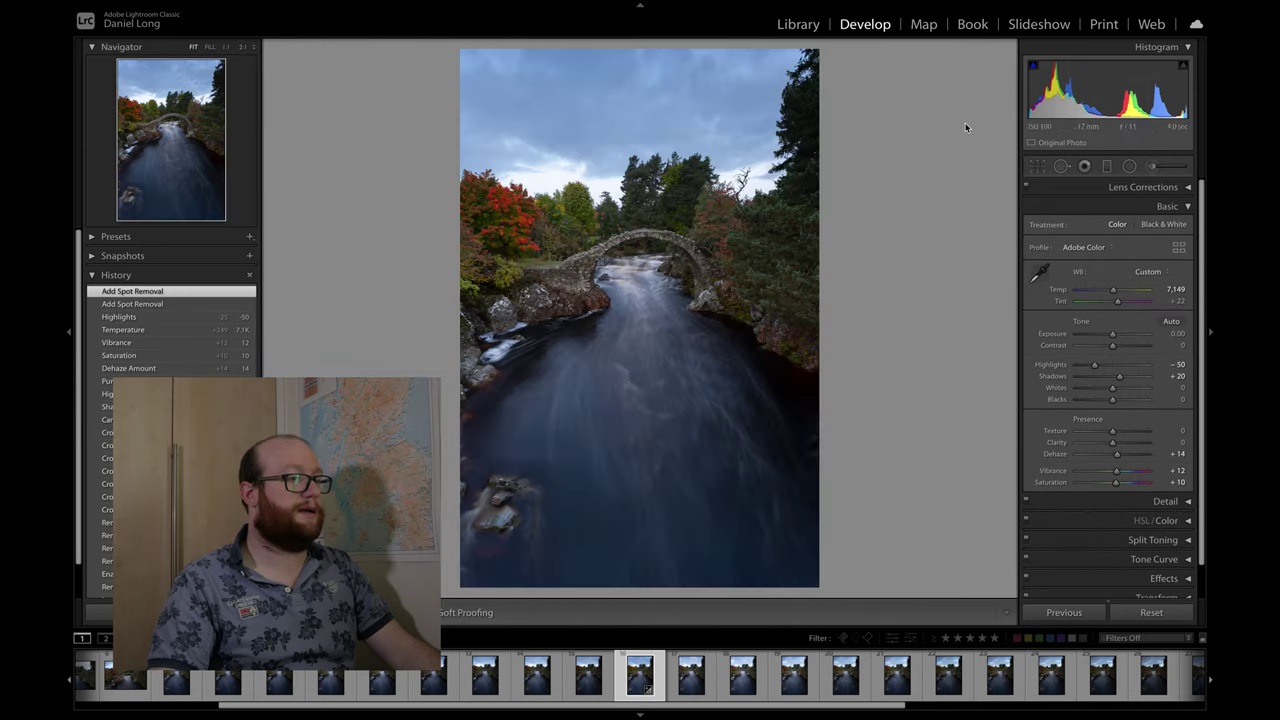
pyautogui.click(527, 62)
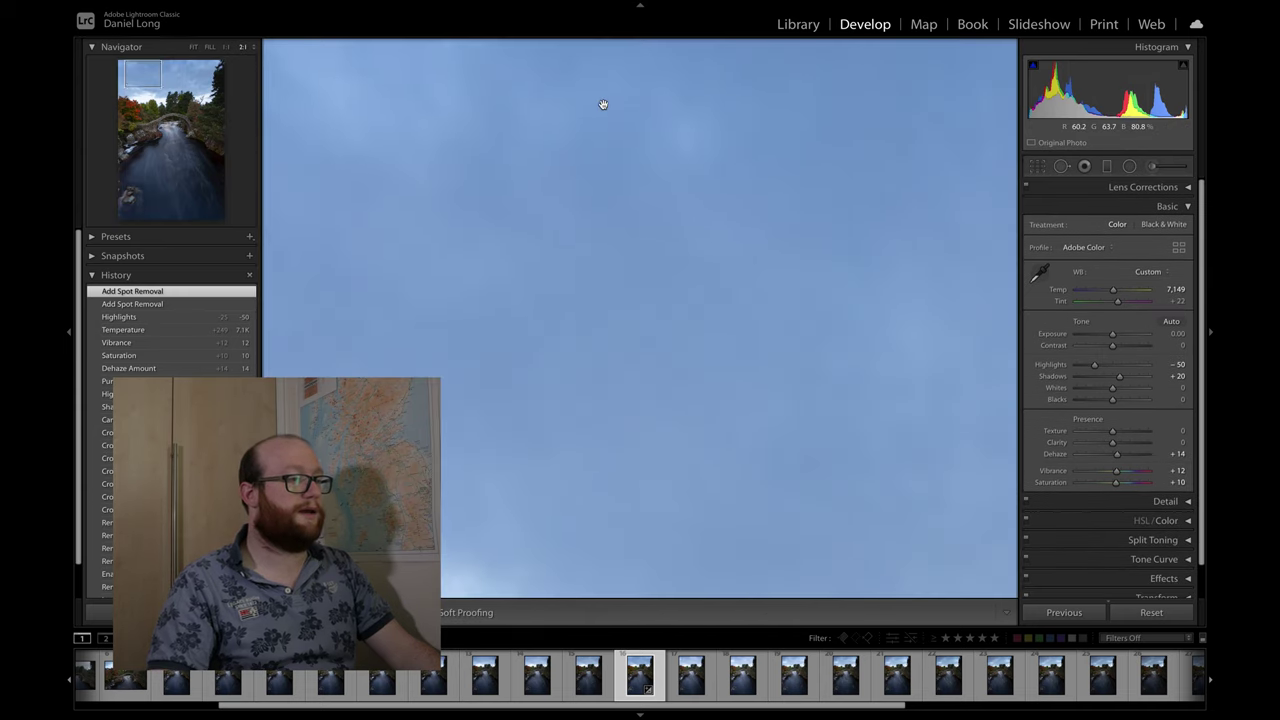
pyautogui.click(1066, 168)
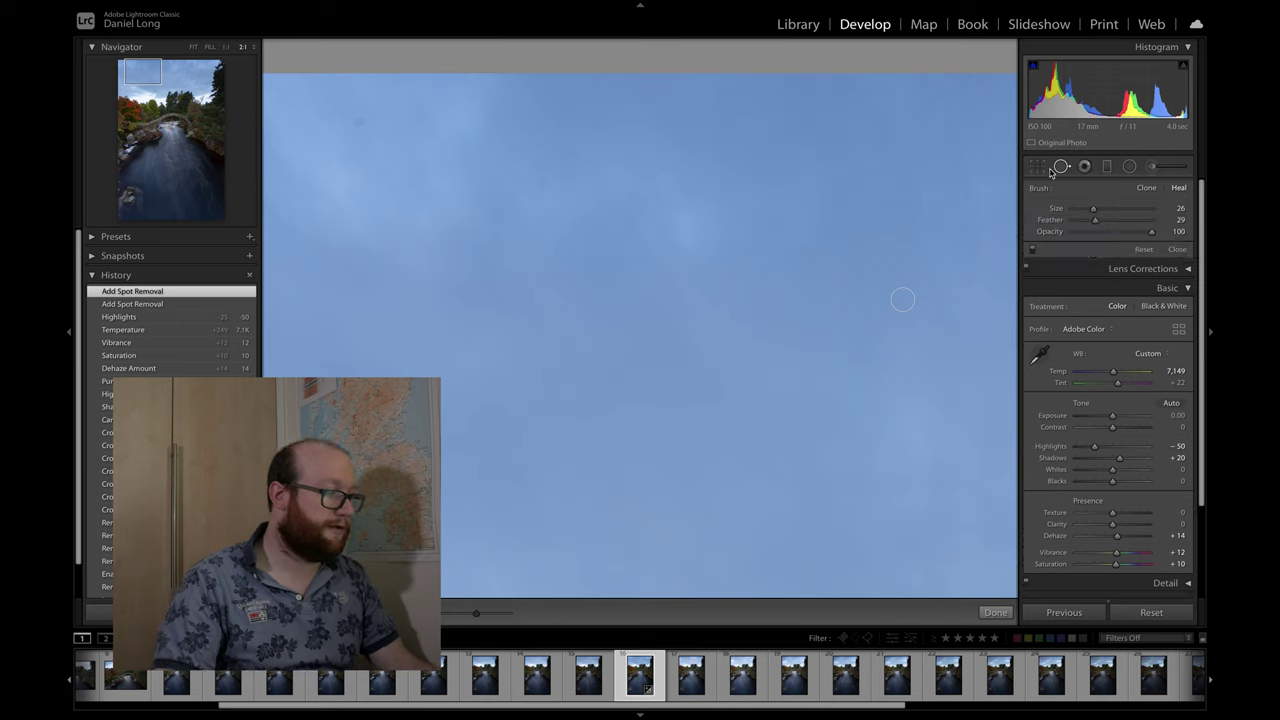
pyautogui.click(571, 150)
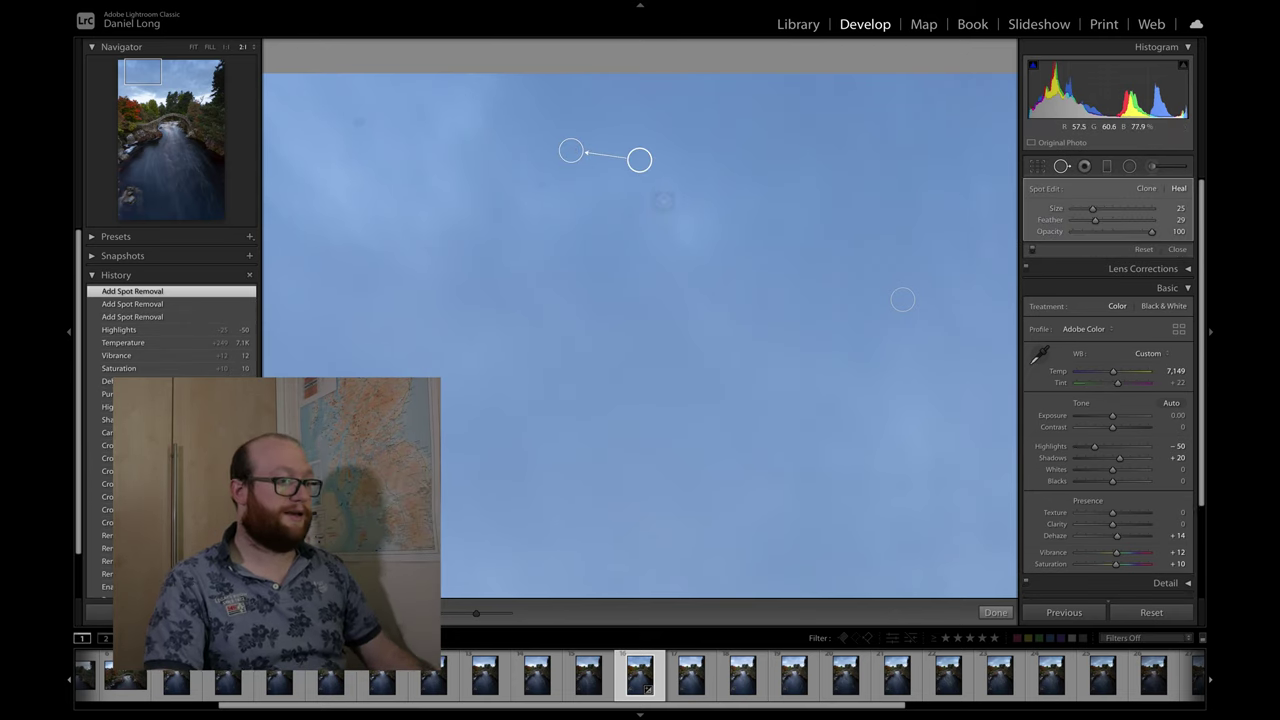
pyautogui.click(541, 183)
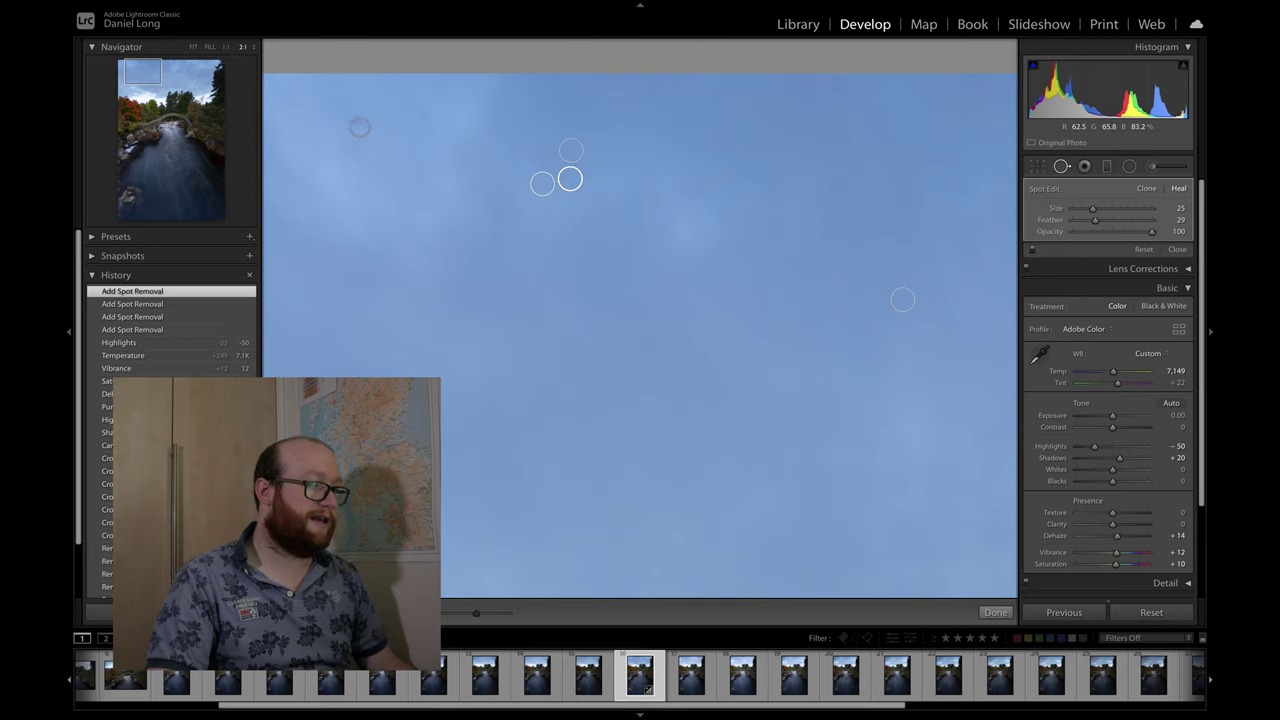
pyautogui.click(357, 120)
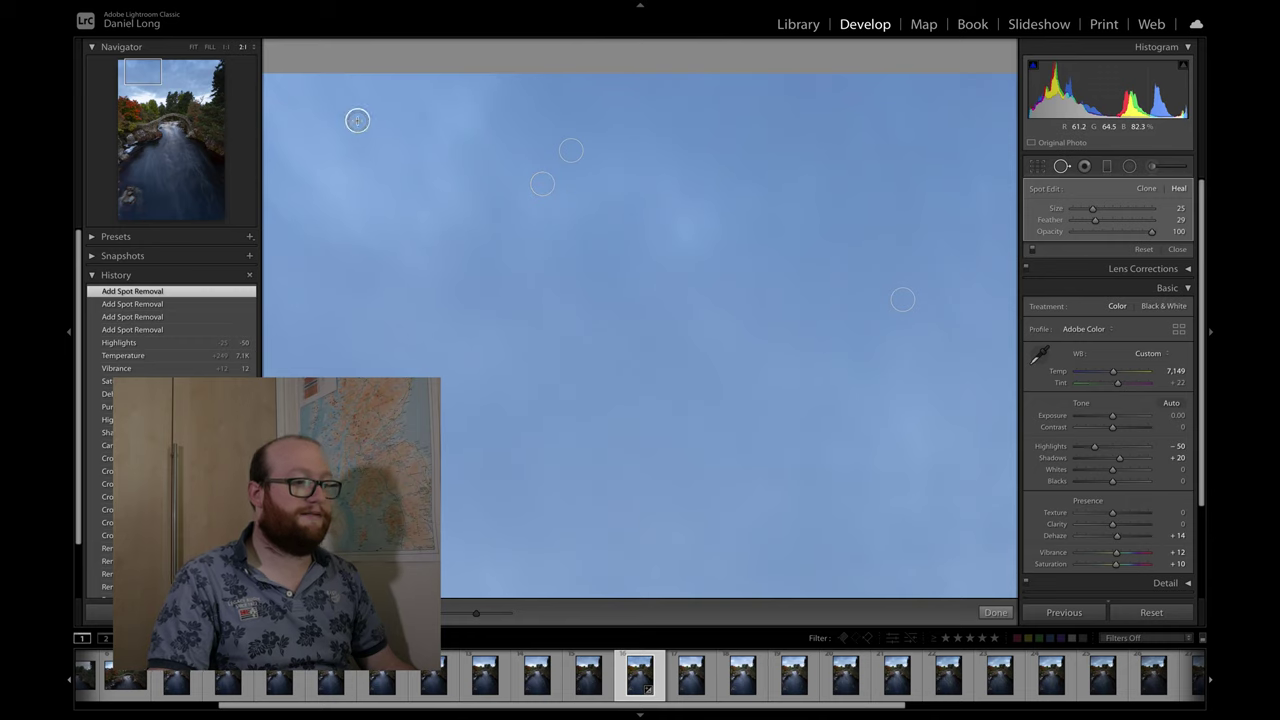
pyautogui.click(1061, 166)
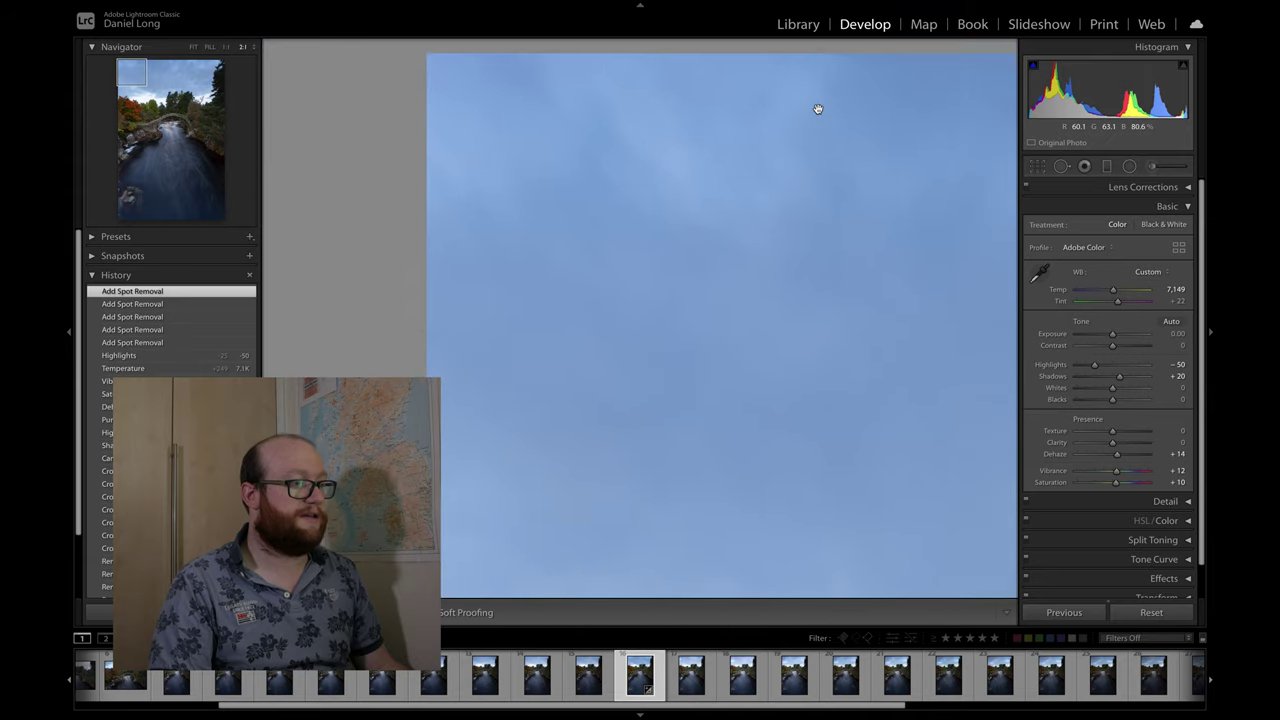
pyautogui.click(1062, 166)
pyautogui.click(460, 104)
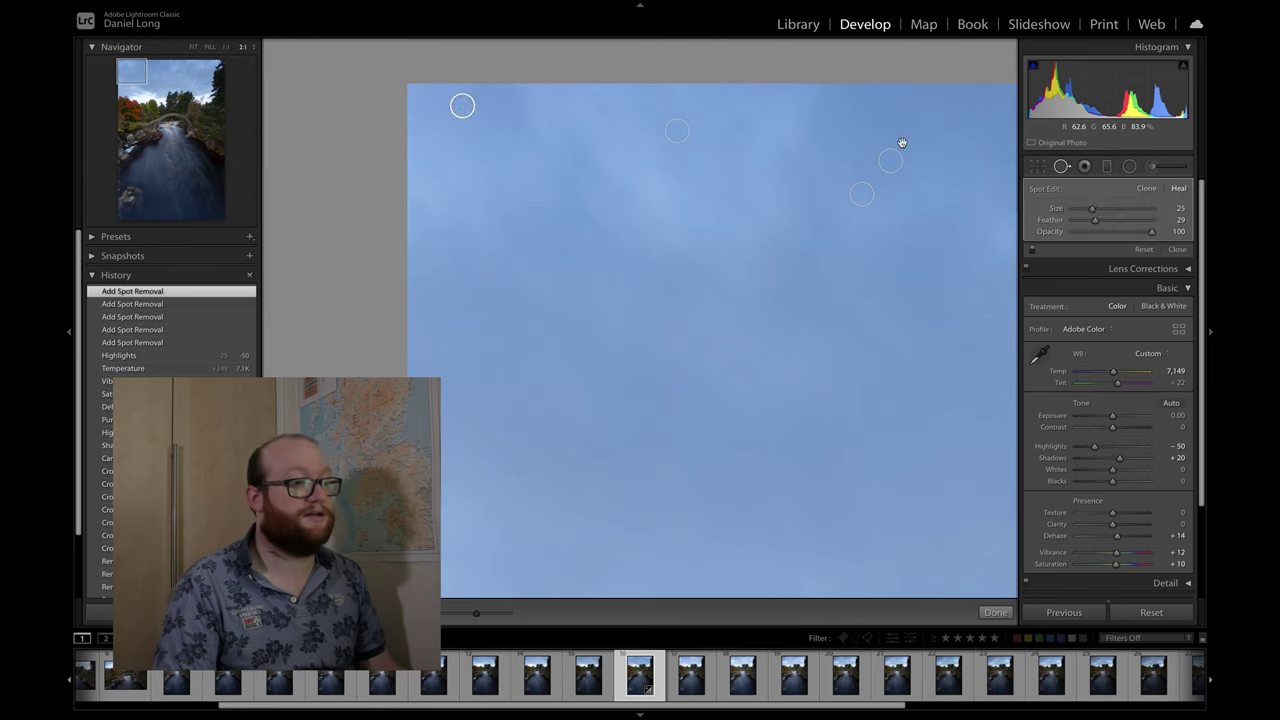
pyautogui.click(1064, 170)
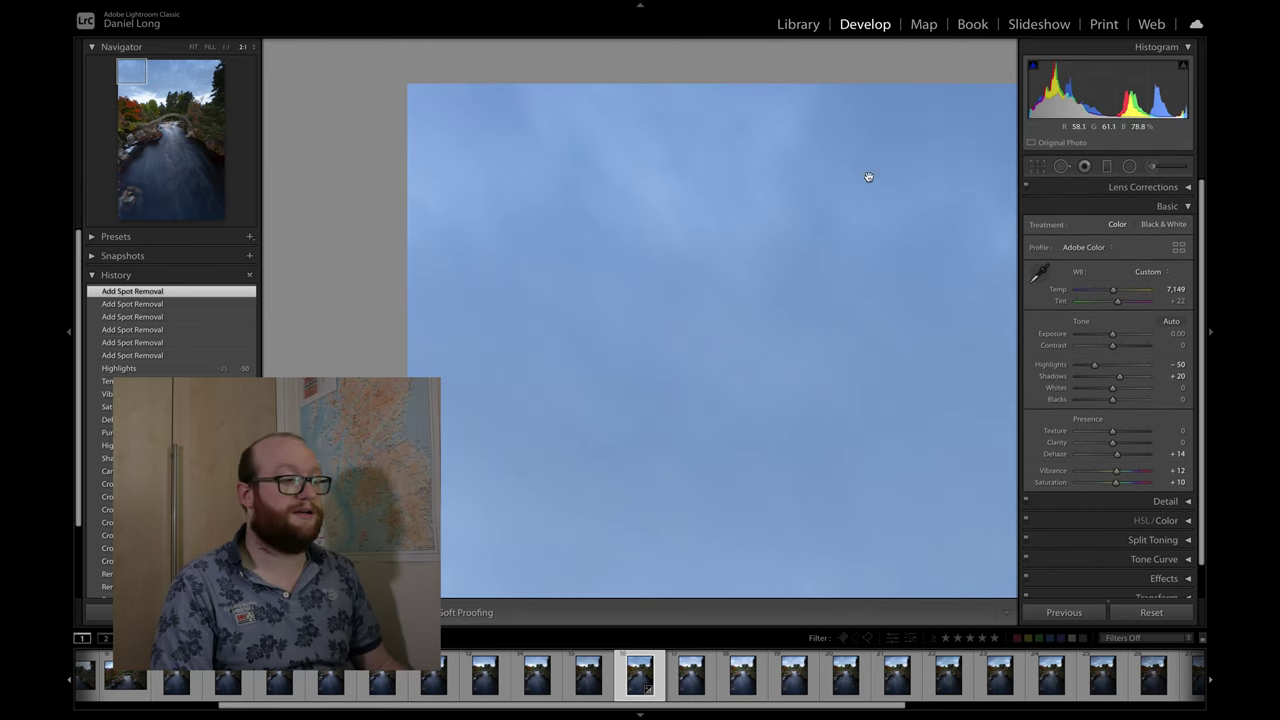
pyautogui.scroll(-5, 840, 191)
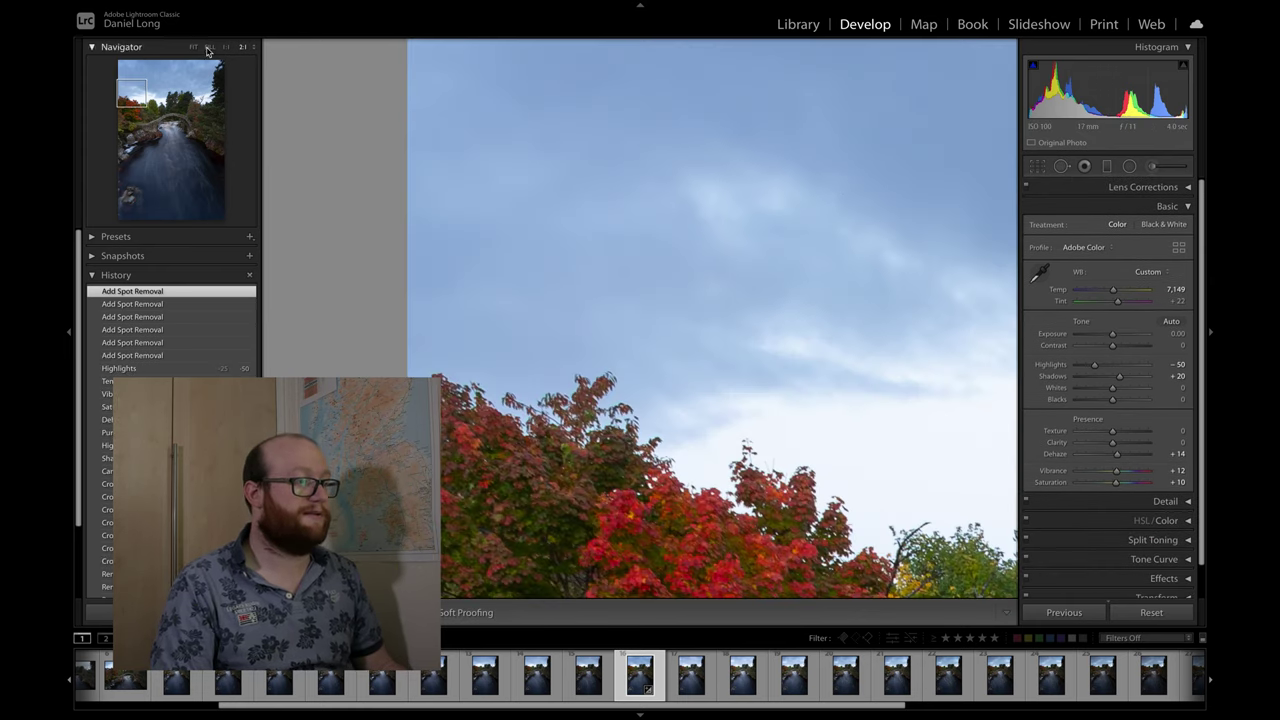
pyautogui.hscroll(5, 707, 144)
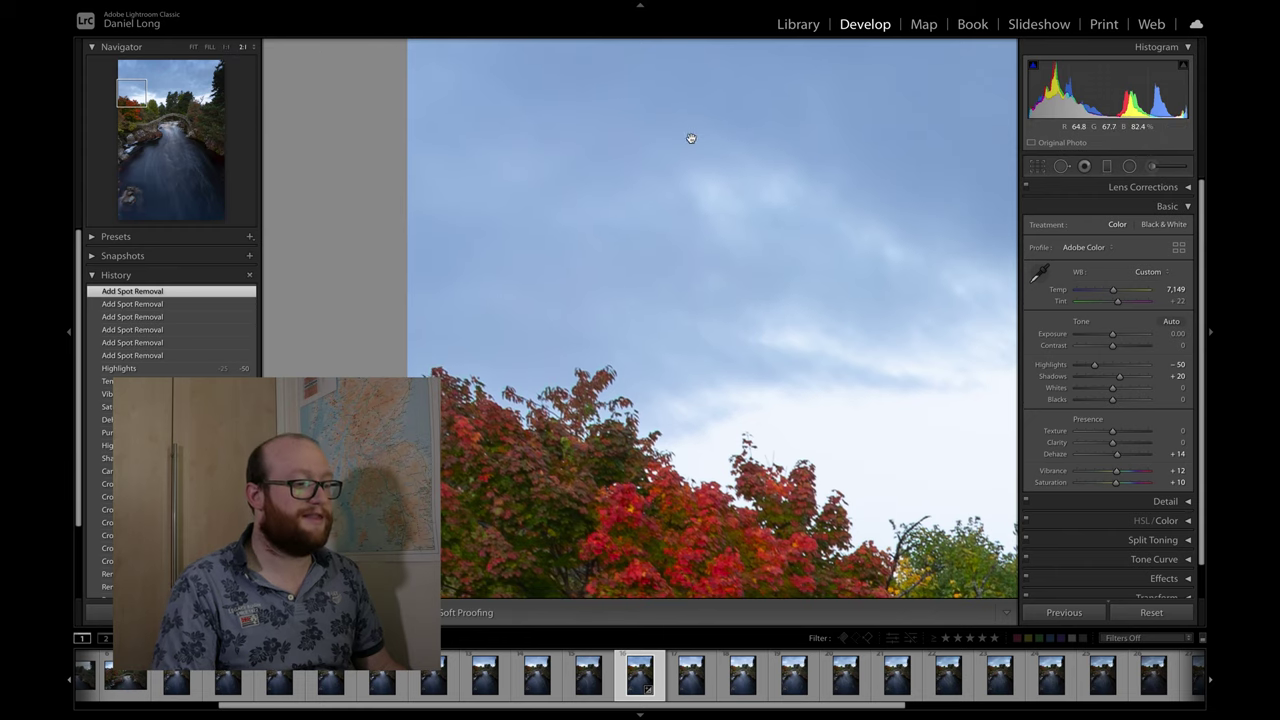
pyautogui.hscroll(10, 705, 146)
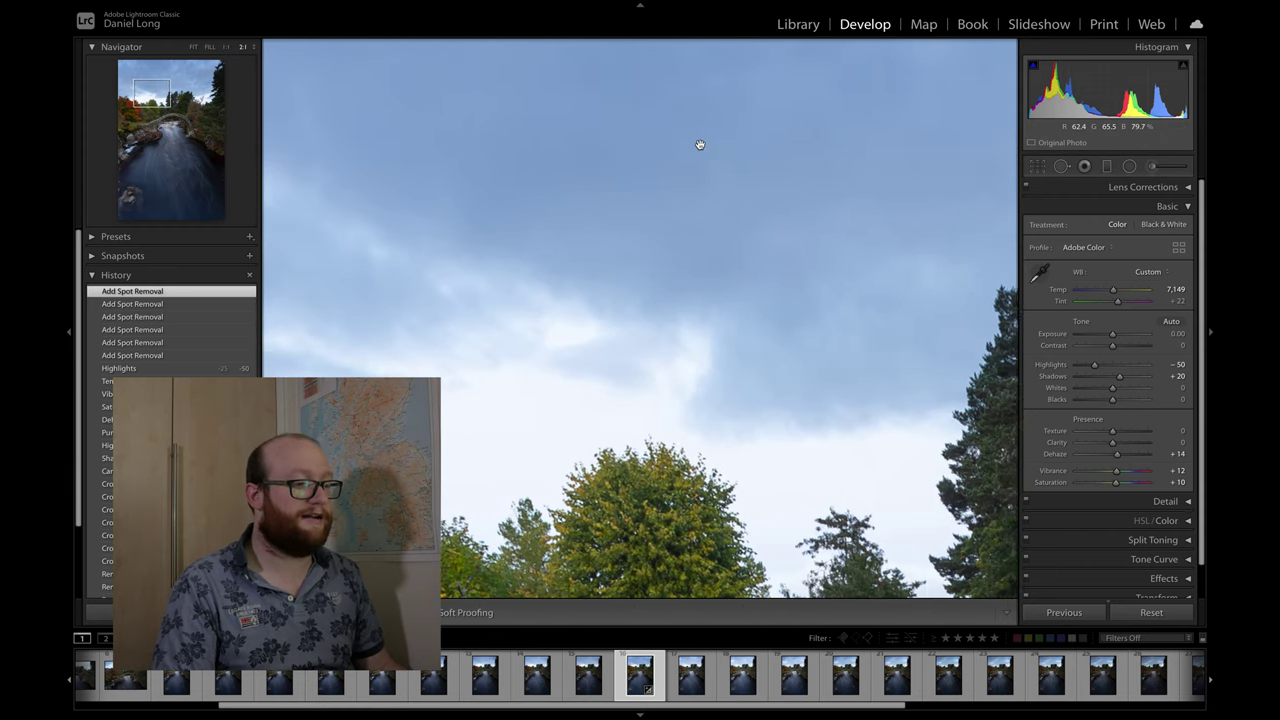
pyautogui.scroll(10, 697, 145)
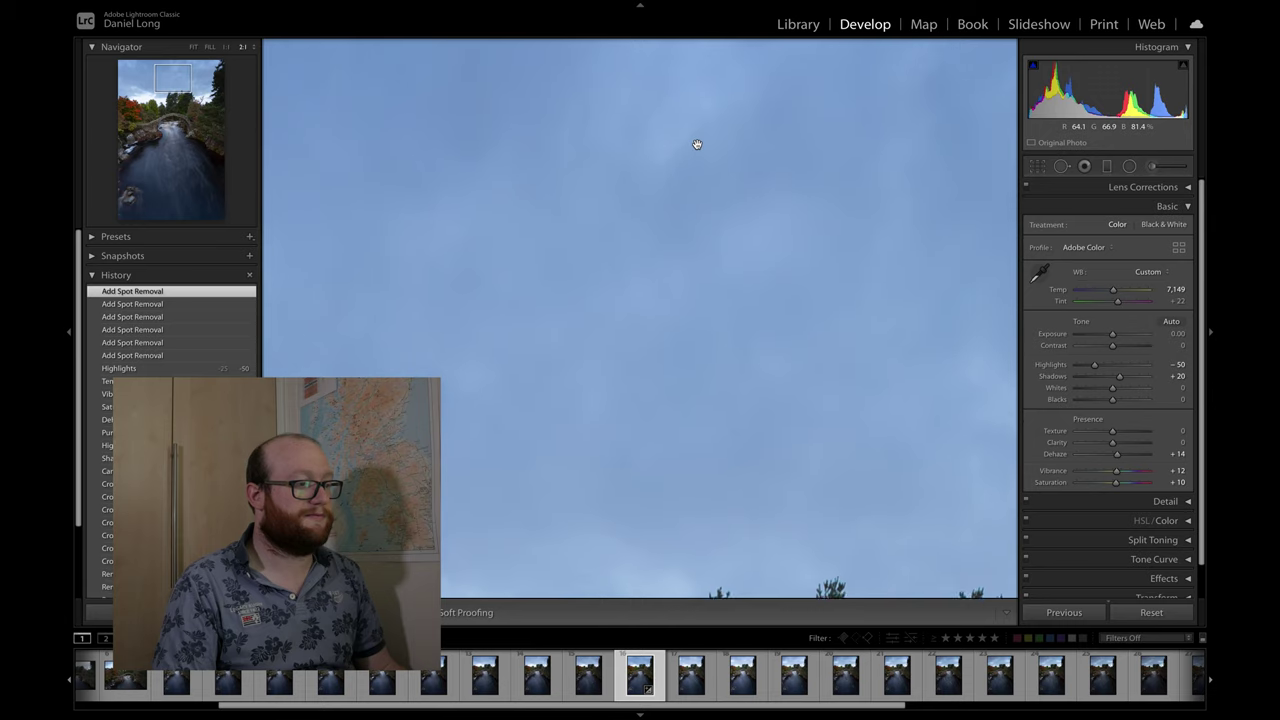
pyautogui.hscroll(3, 697, 145)
pyautogui.scroll(-10, 695, 145)
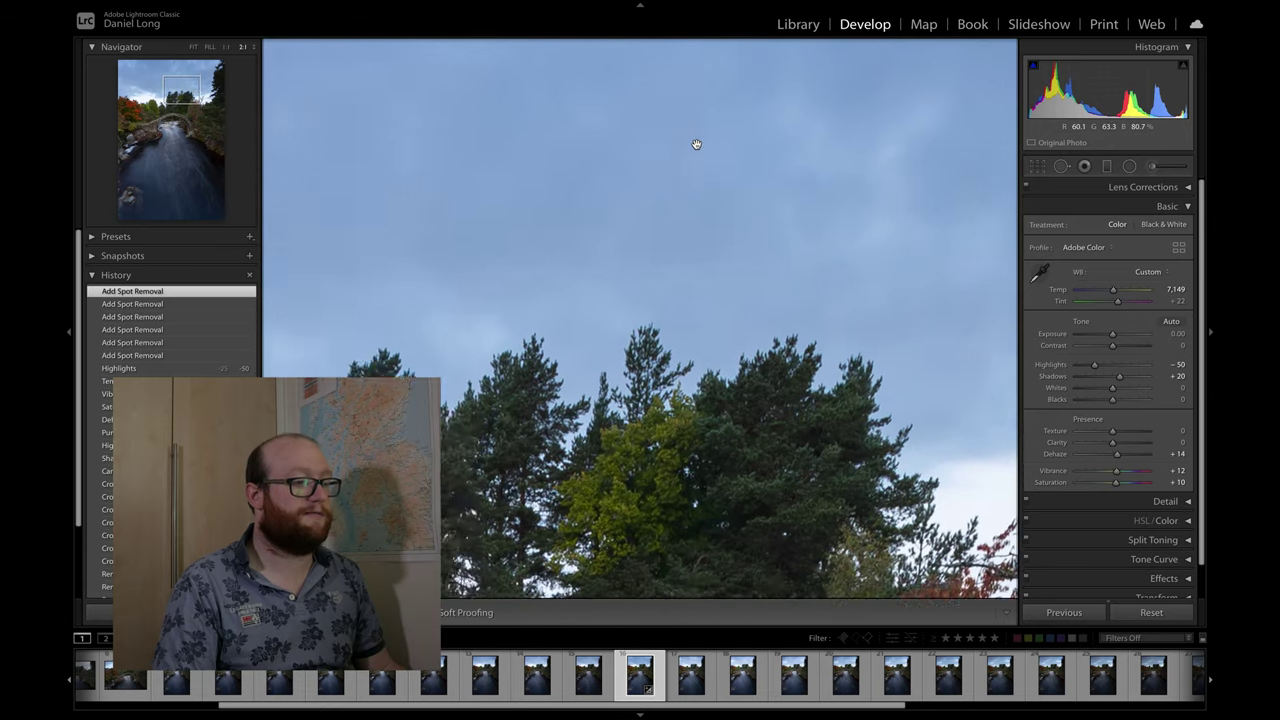
pyautogui.scroll(10, 687, 143)
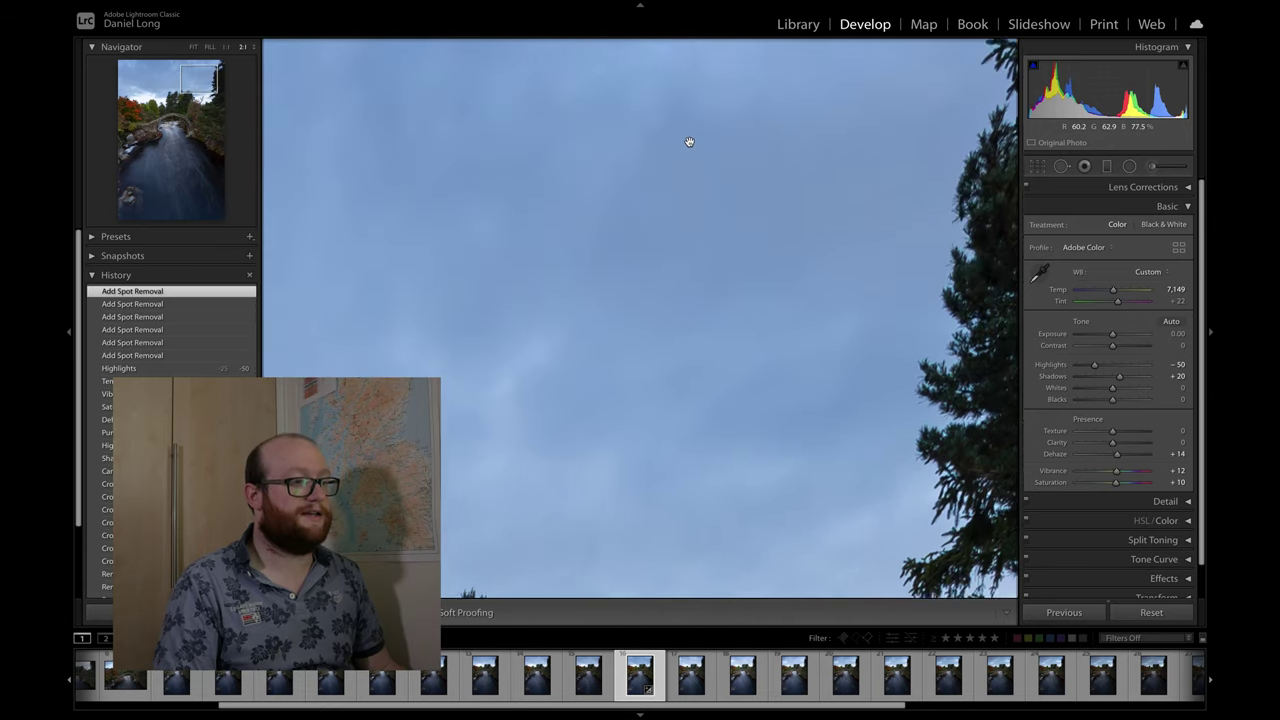
pyautogui.scroll(3, 689, 142)
pyautogui.hscroll(5, 689, 142)
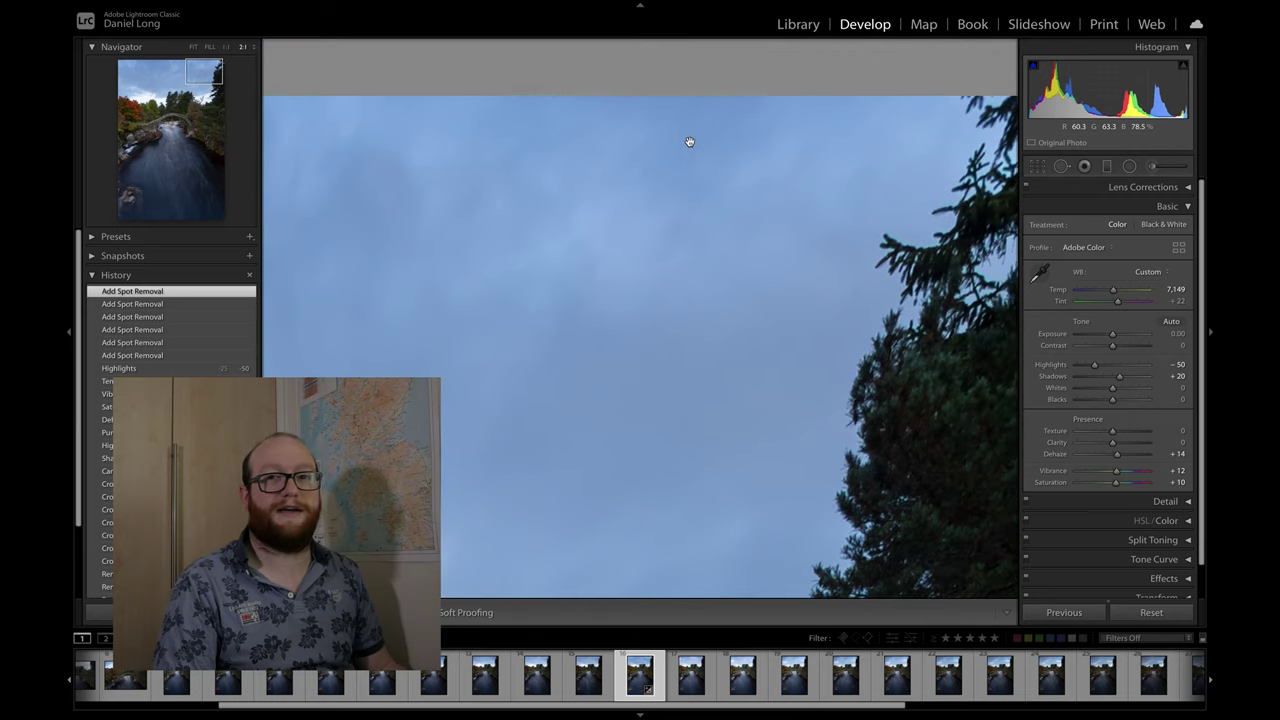
# Step: Inspect the water zoomed in, then raise Exposure to +0.50
pyautogui.click(689, 141)
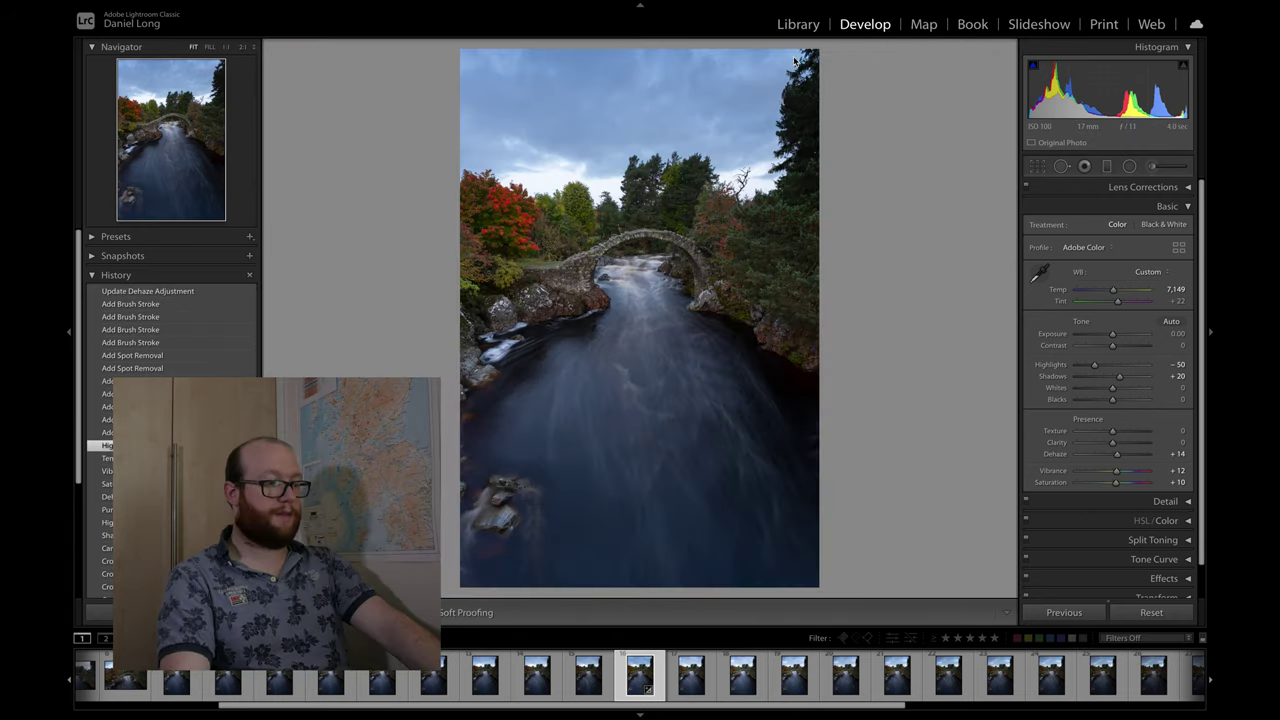
pyautogui.click(694, 509)
pyautogui.hscroll(5, 757, 503)
pyautogui.scroll(3, 754, 500)
pyautogui.scroll(3, 752, 494)
pyautogui.hscroll(-6, 717, 460)
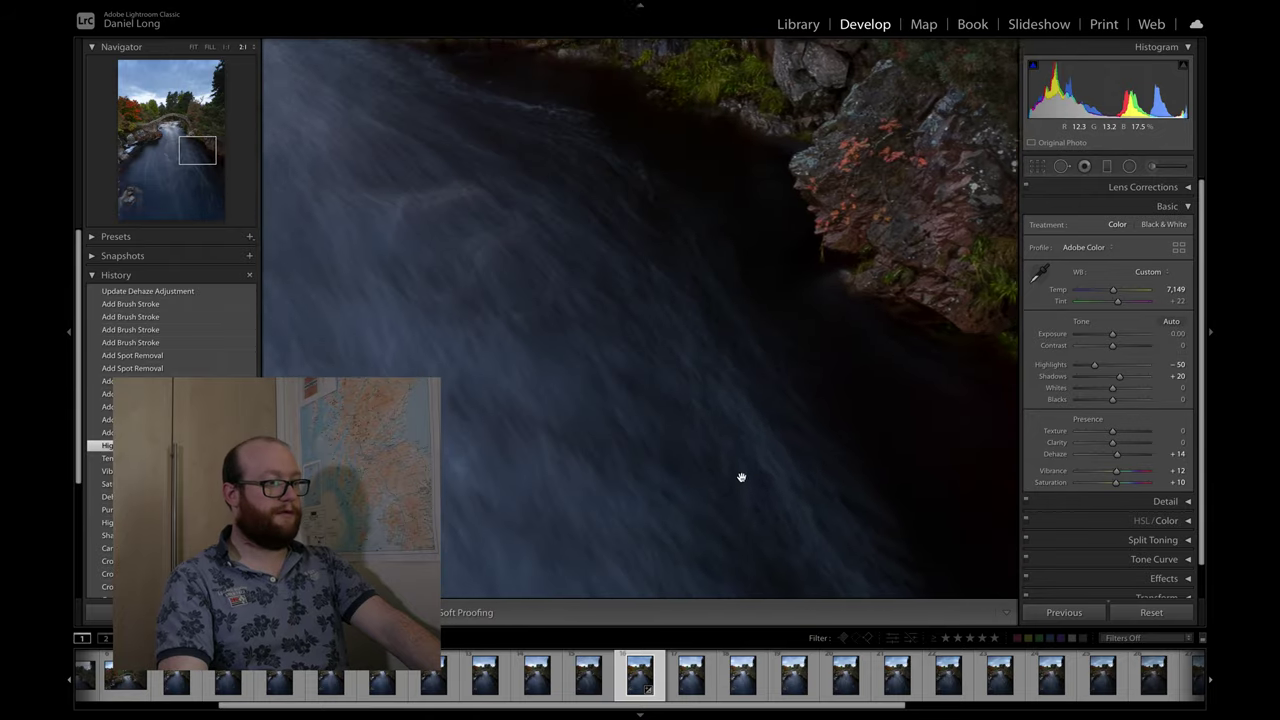
pyautogui.hscroll(-5, 687, 436)
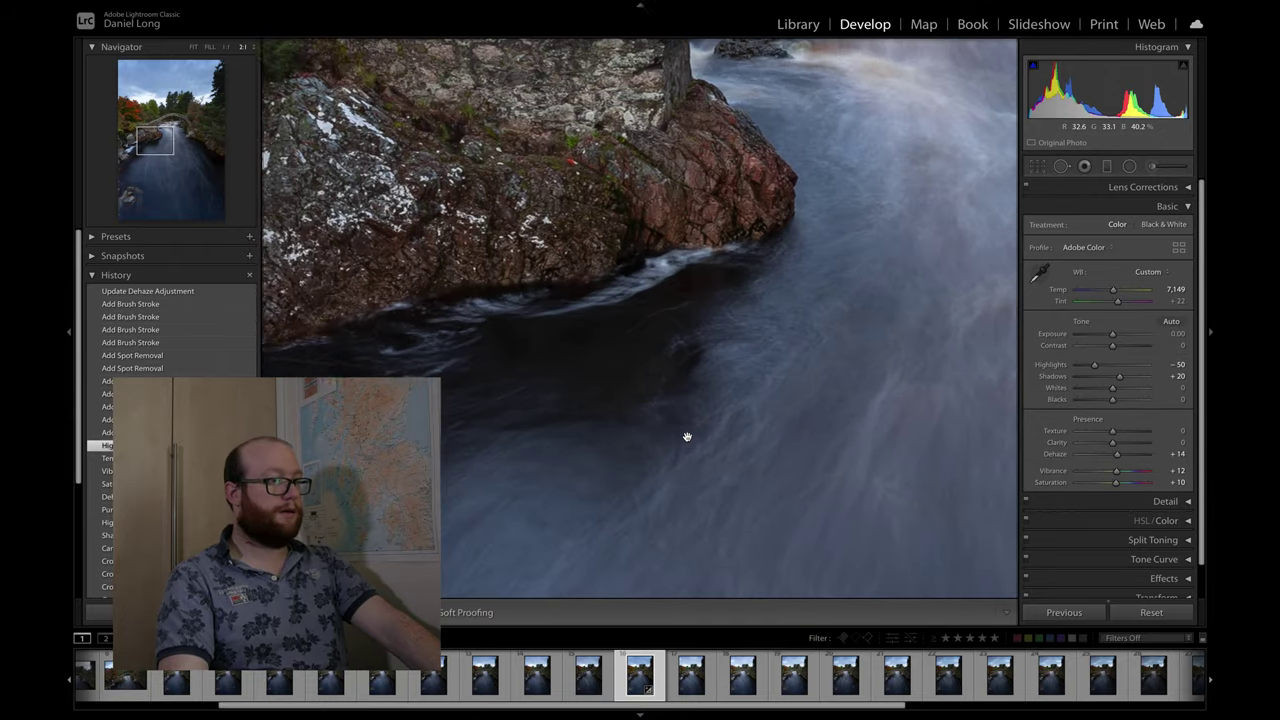
pyautogui.scroll(-2, 687, 436)
pyautogui.hscroll(-3, 687, 436)
pyautogui.scroll(-10, 687, 436)
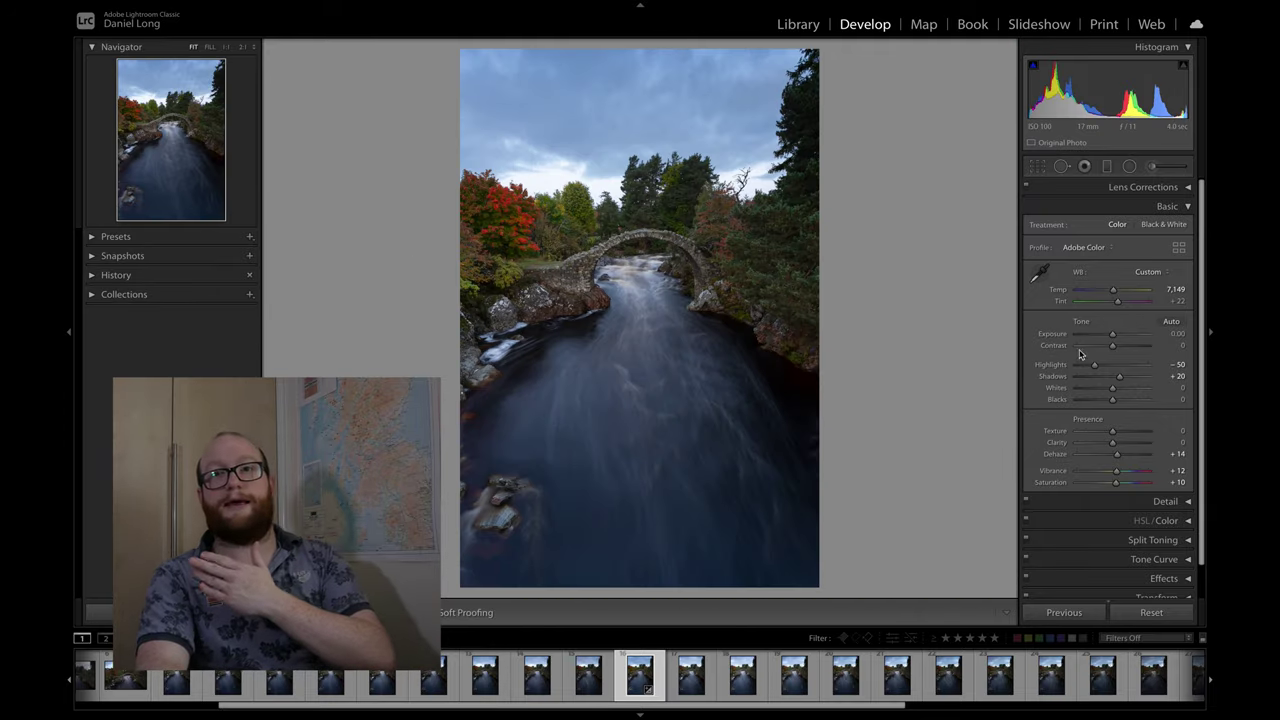
pyautogui.moveTo(1113, 337); pyautogui.dragTo(1115, 337)
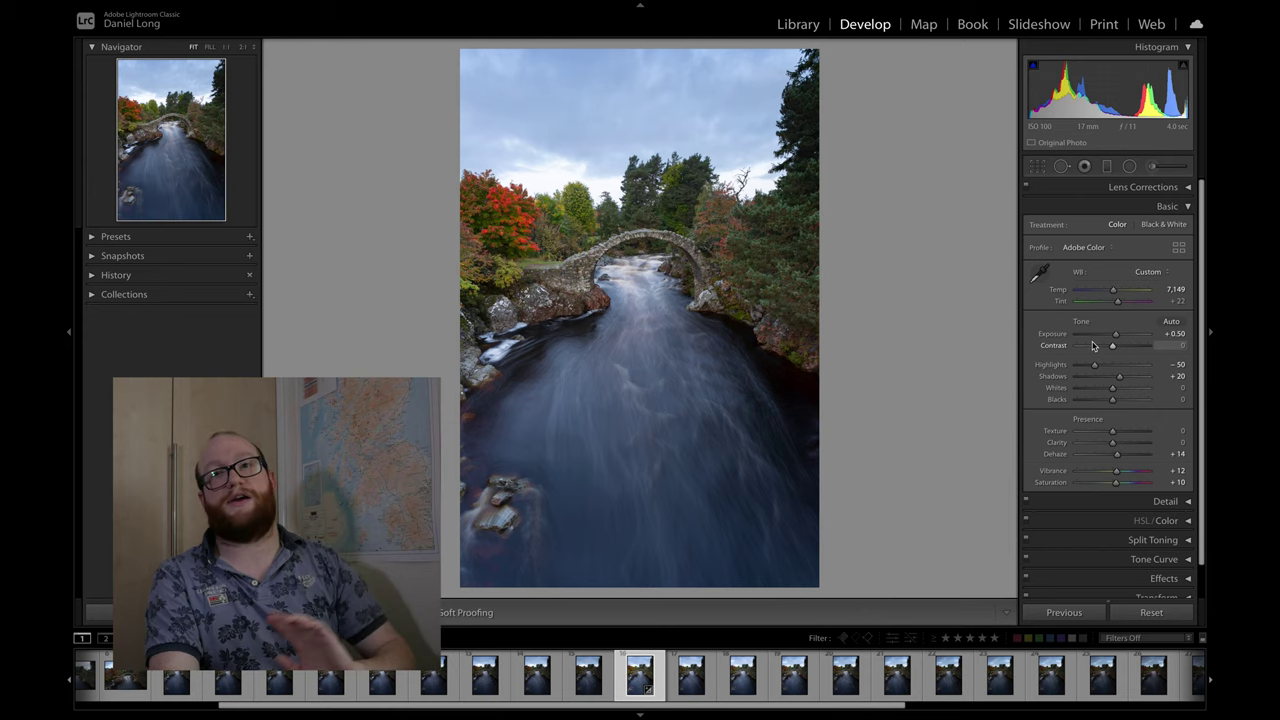
# Step: From Library, export the photo as a 16-bit, 300 ppi TIFF with the Pinnacle silk paper colour space
pyautogui.click(798, 24)
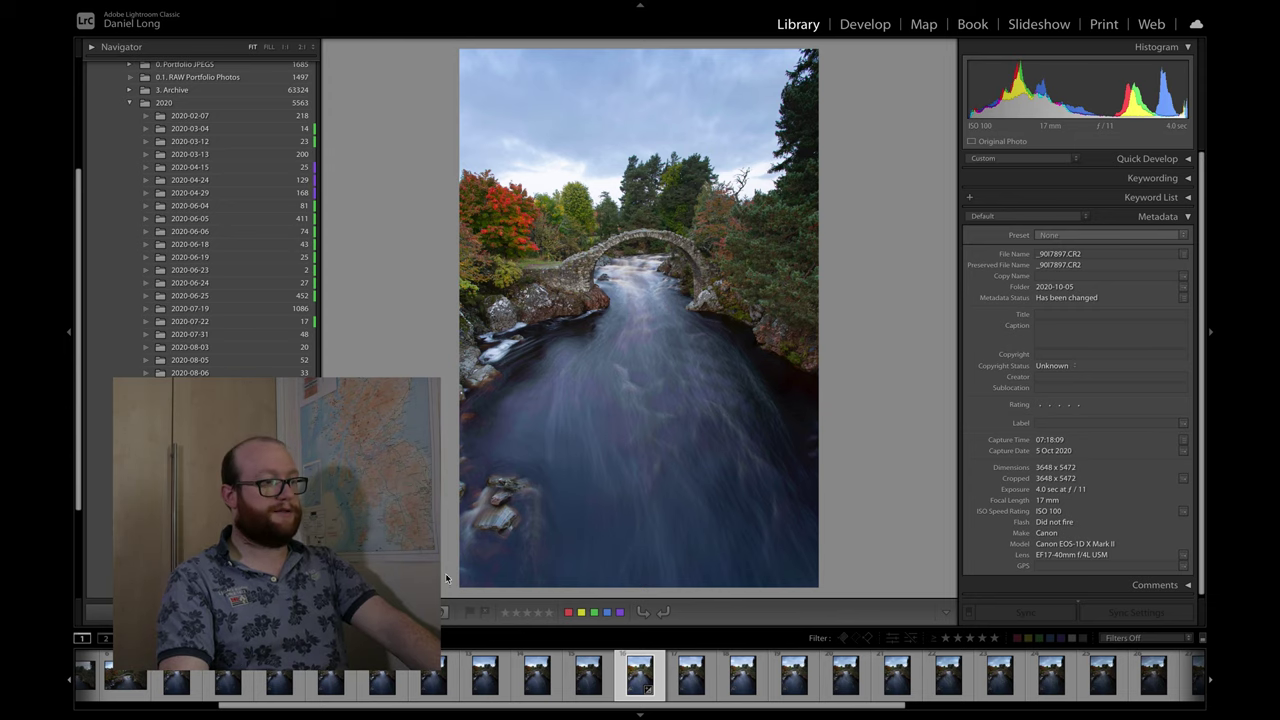
pyautogui.press('super+shift+e')
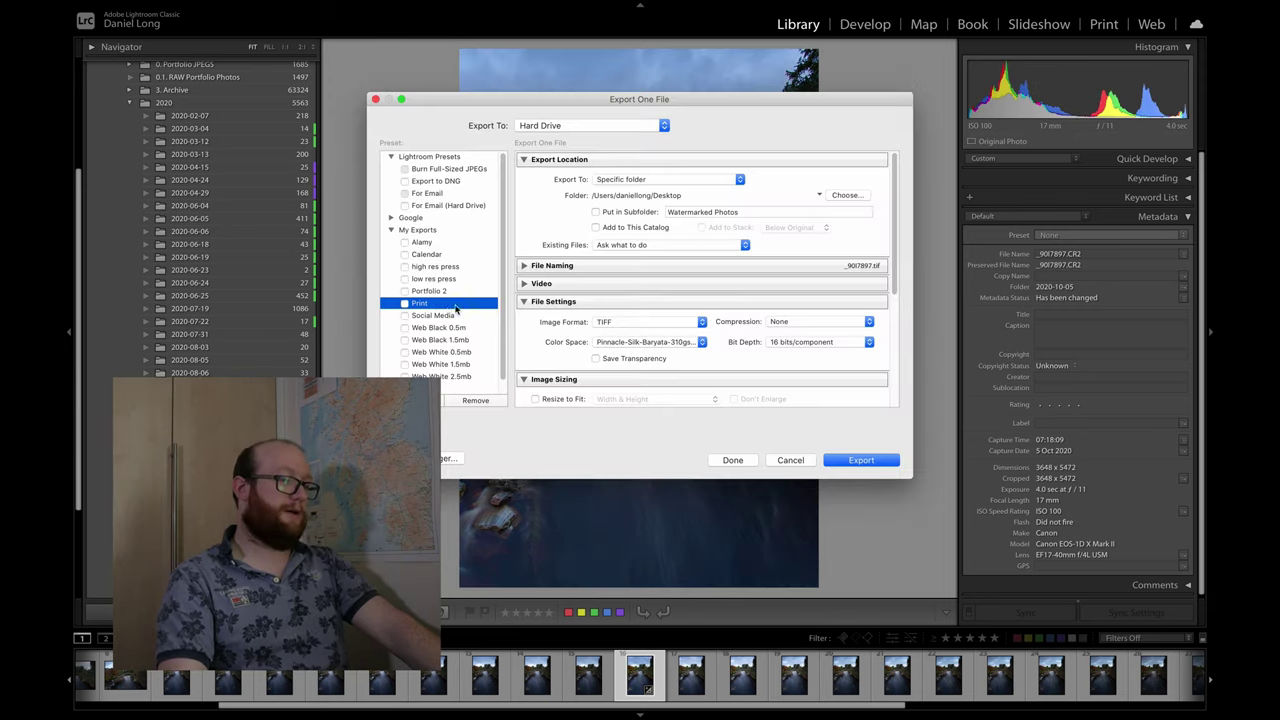
pyautogui.scroll(-3, 655, 258)
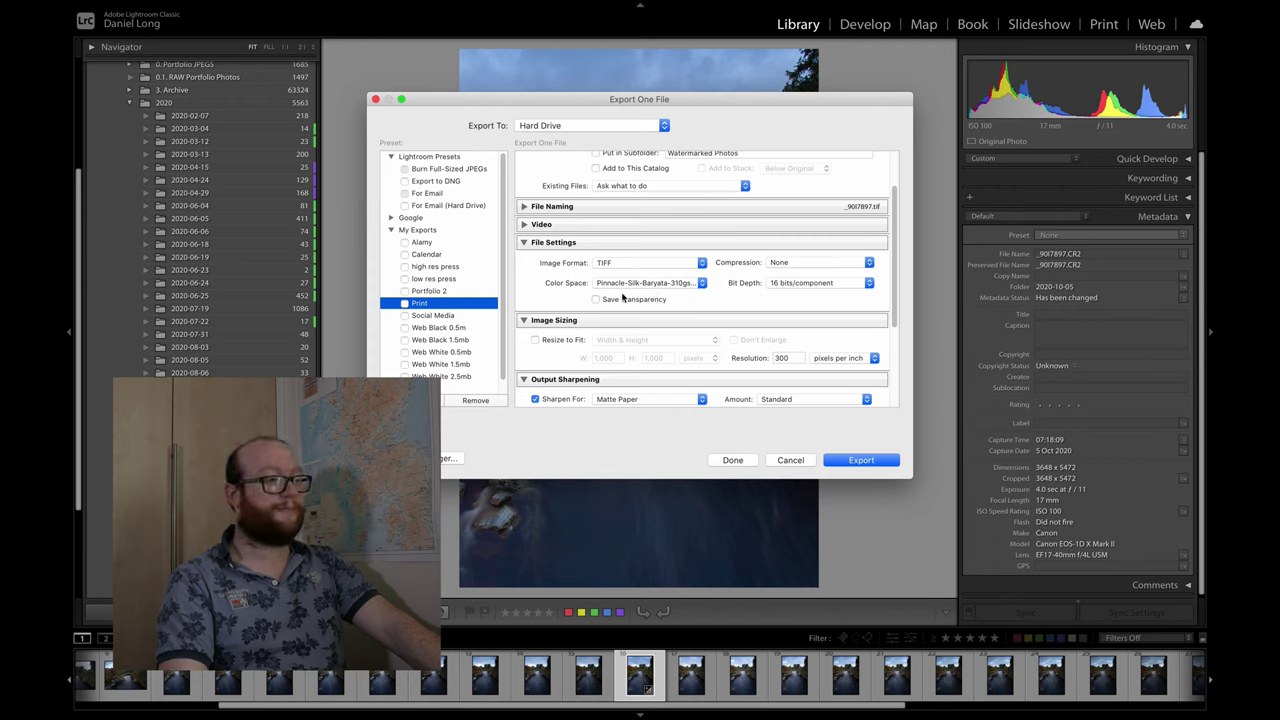
pyautogui.click(598, 287)
pyautogui.click(598, 287)
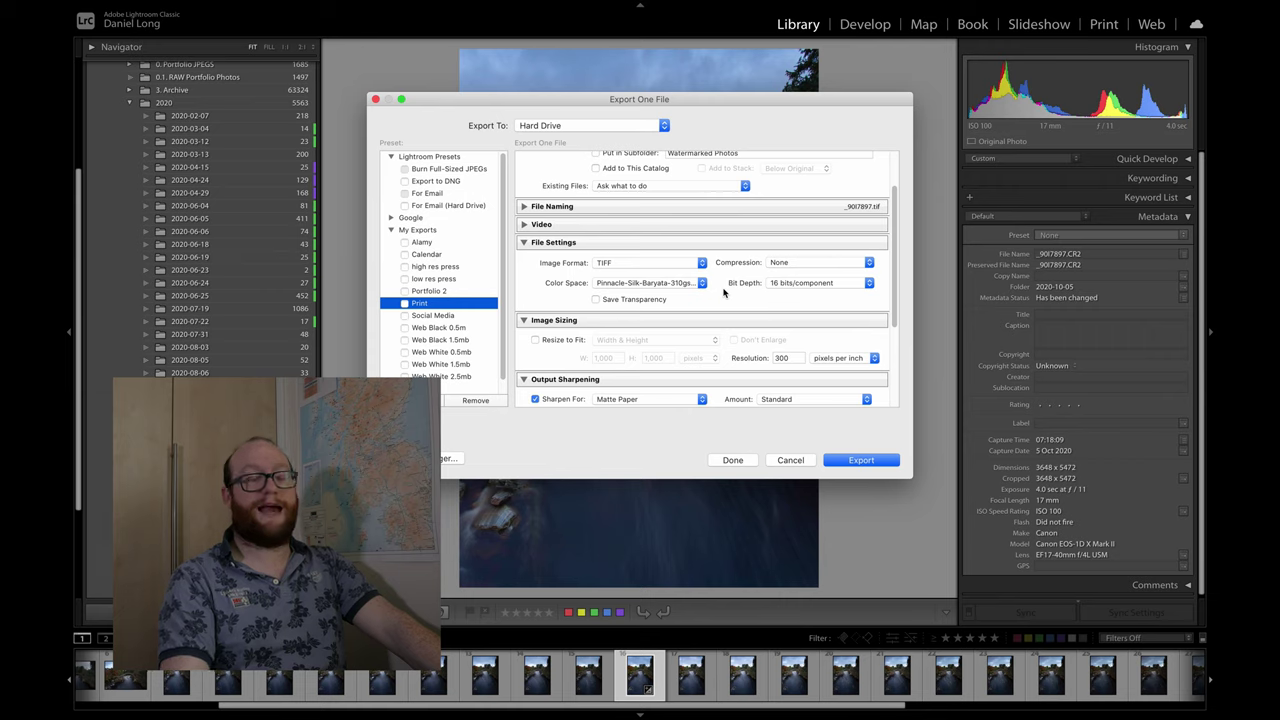
pyautogui.scroll(-2, 722, 287)
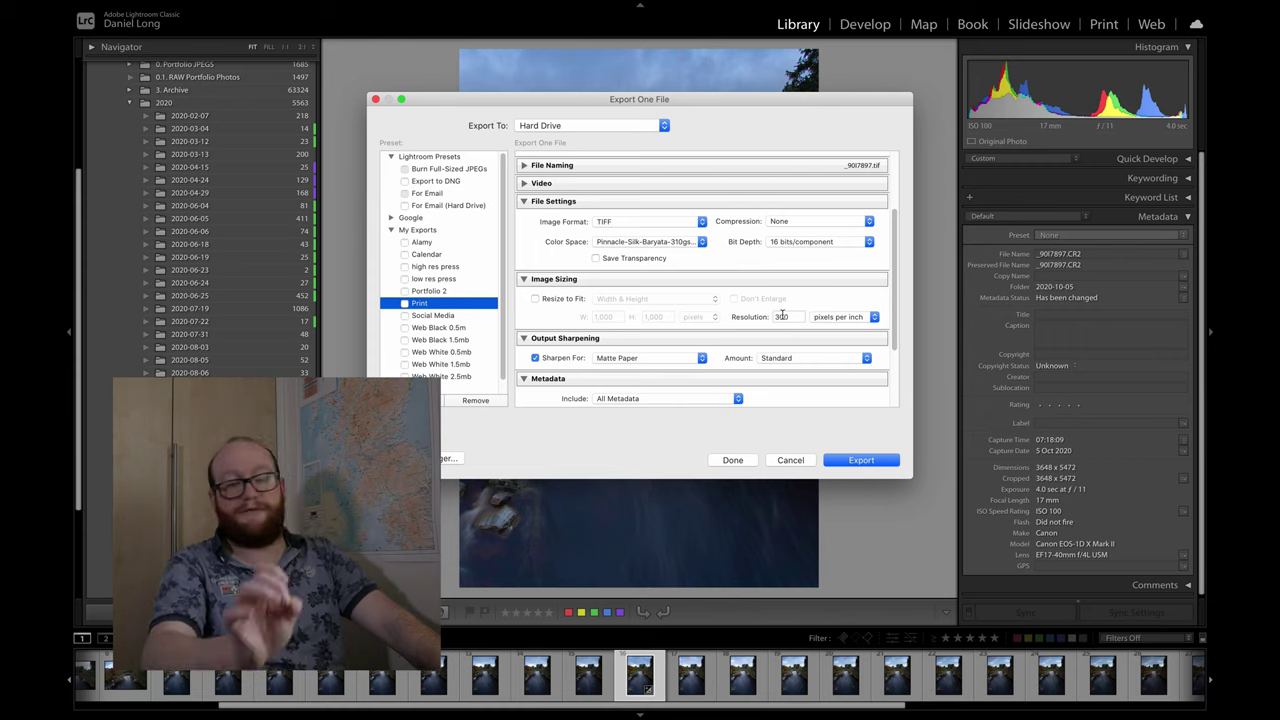
pyautogui.scroll(-2, 613, 356)
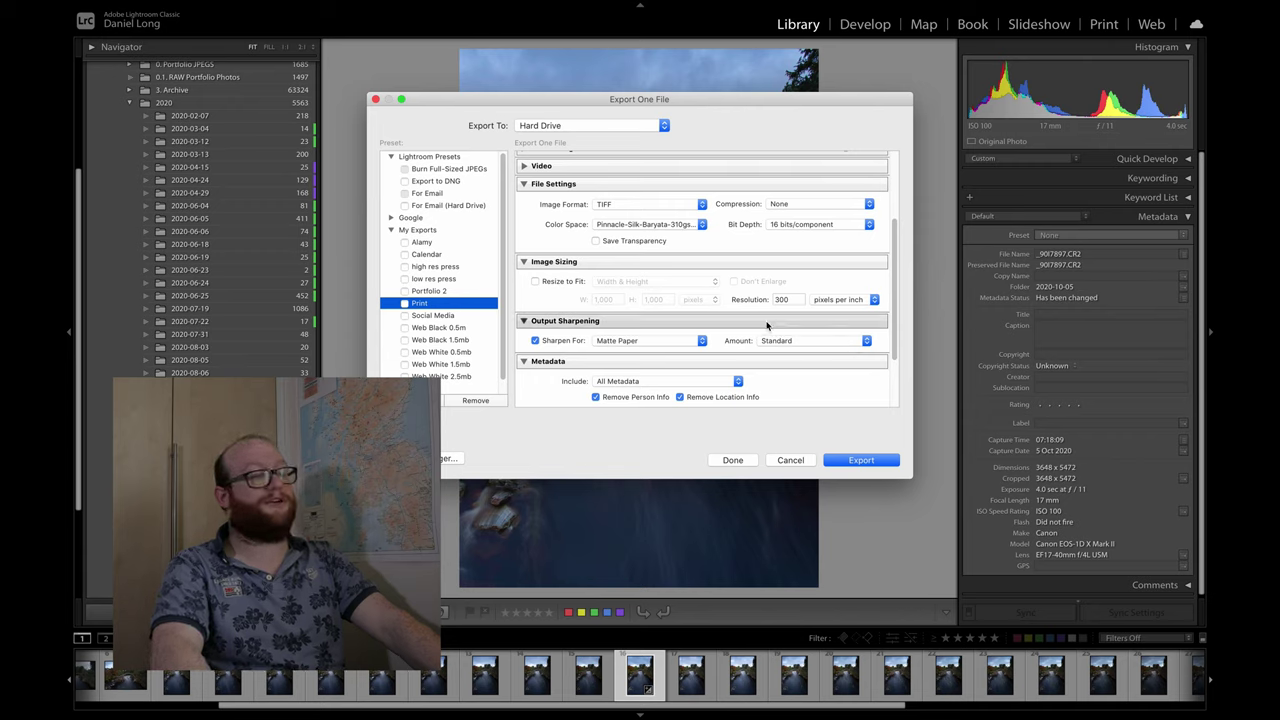
pyautogui.click(860, 459)
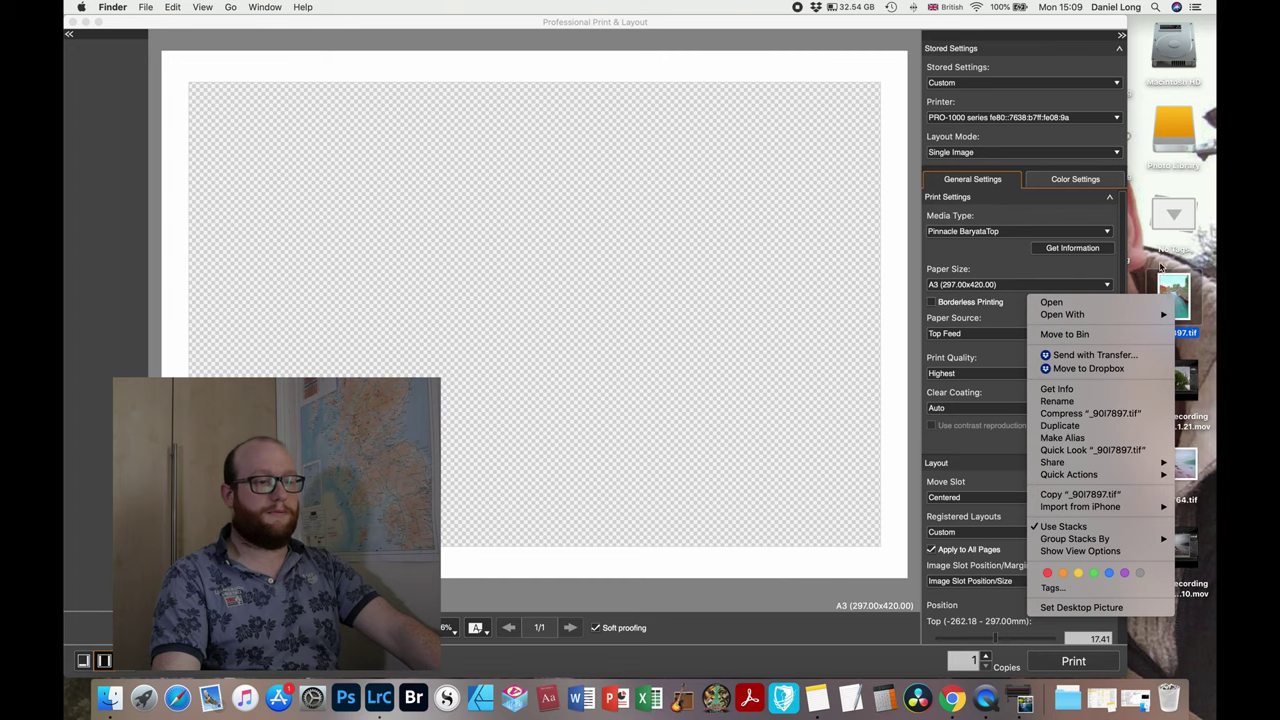
pyautogui.click(1190, 300)
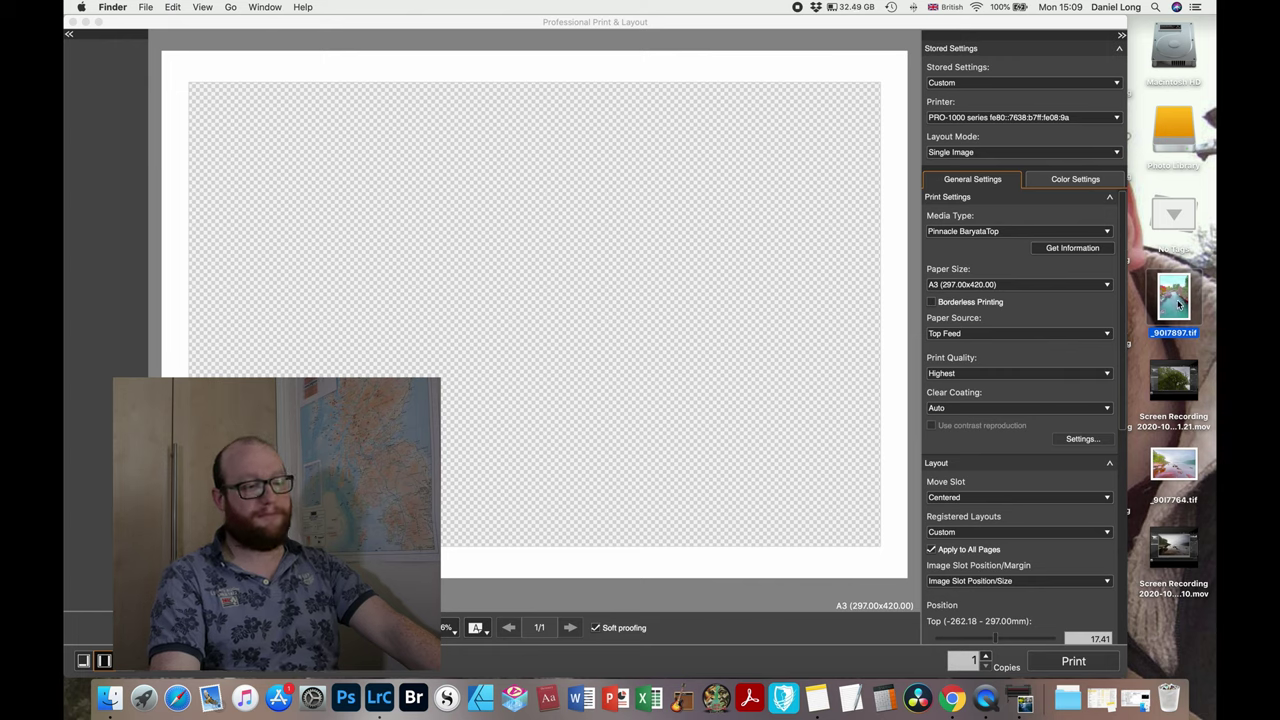
pyautogui.doubleClick(1178, 303)
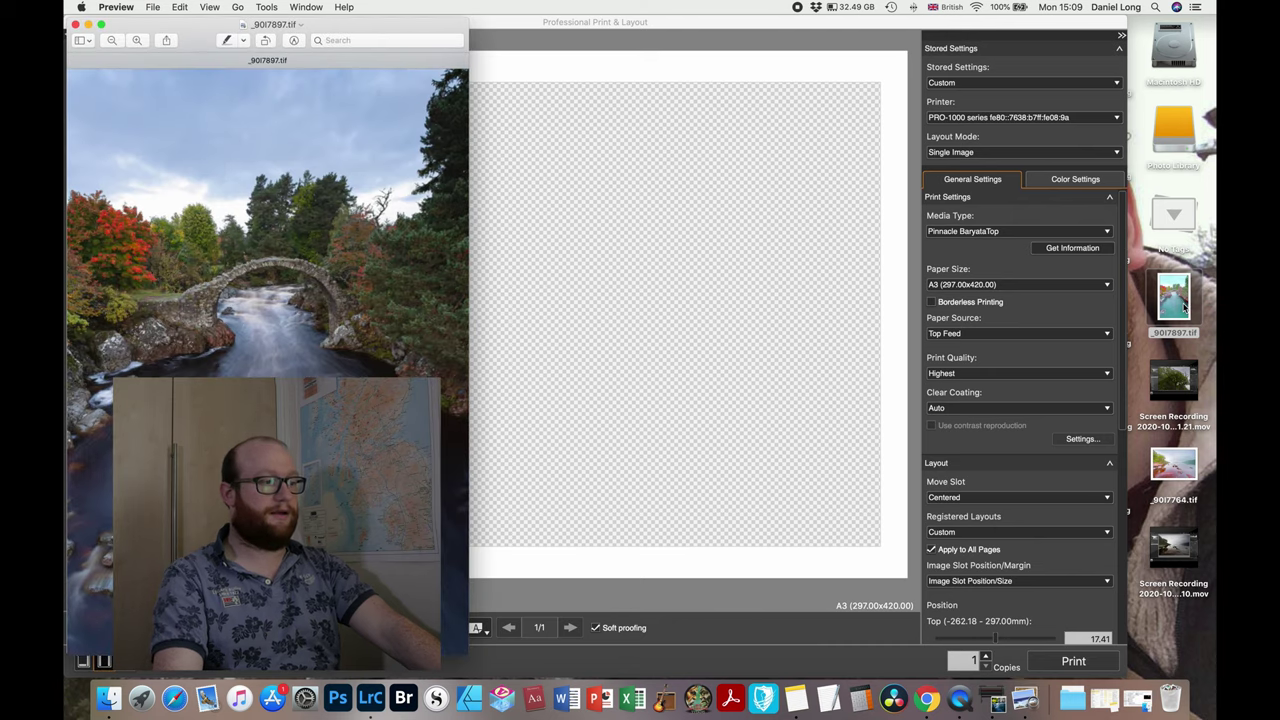
pyautogui.click(75, 23)
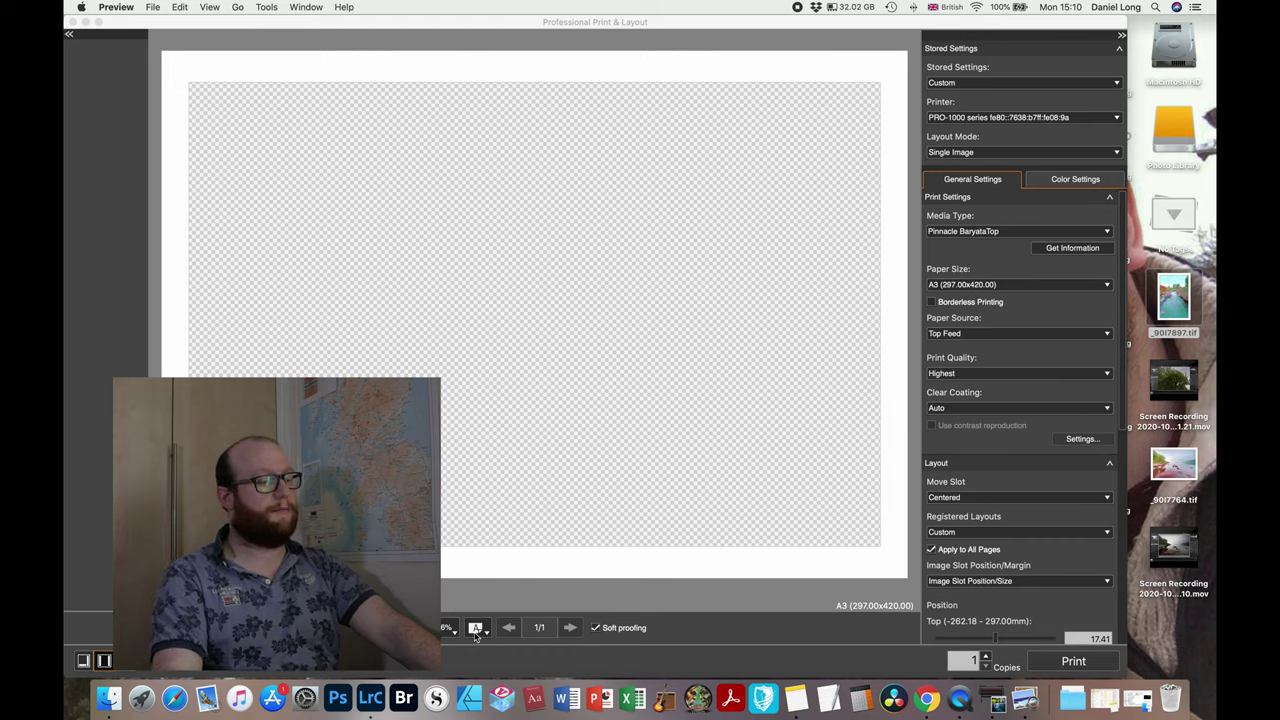
pyautogui.click(476, 630)
# Step: Make the A3 page portrait and set Media Type to custom Pinnacle Silk Baryta
pyautogui.click(476, 630)
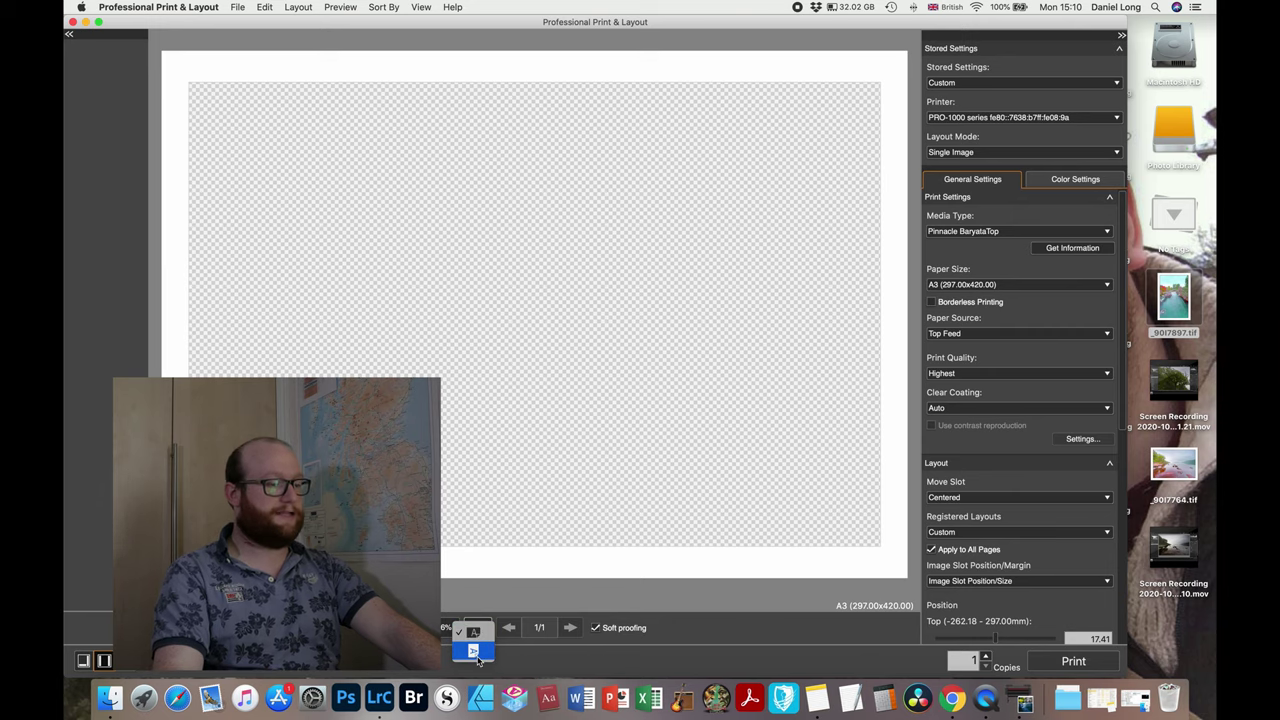
pyautogui.click(476, 655)
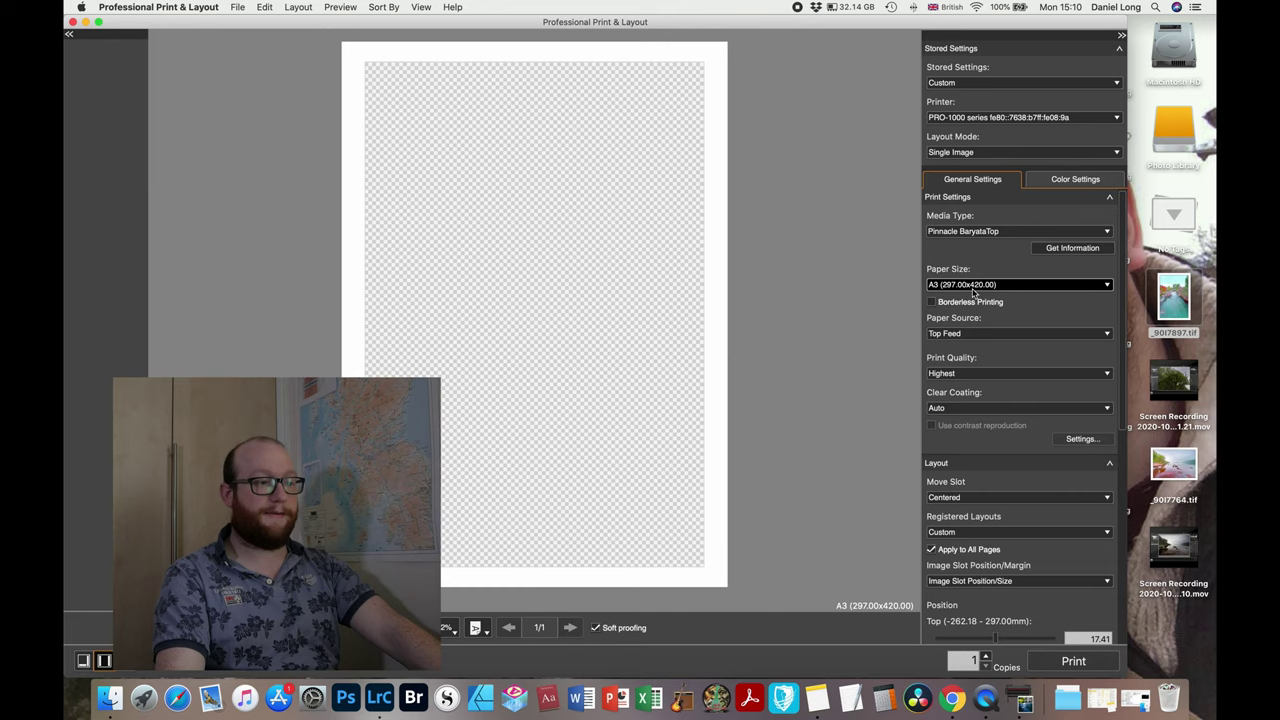
pyautogui.click(993, 230)
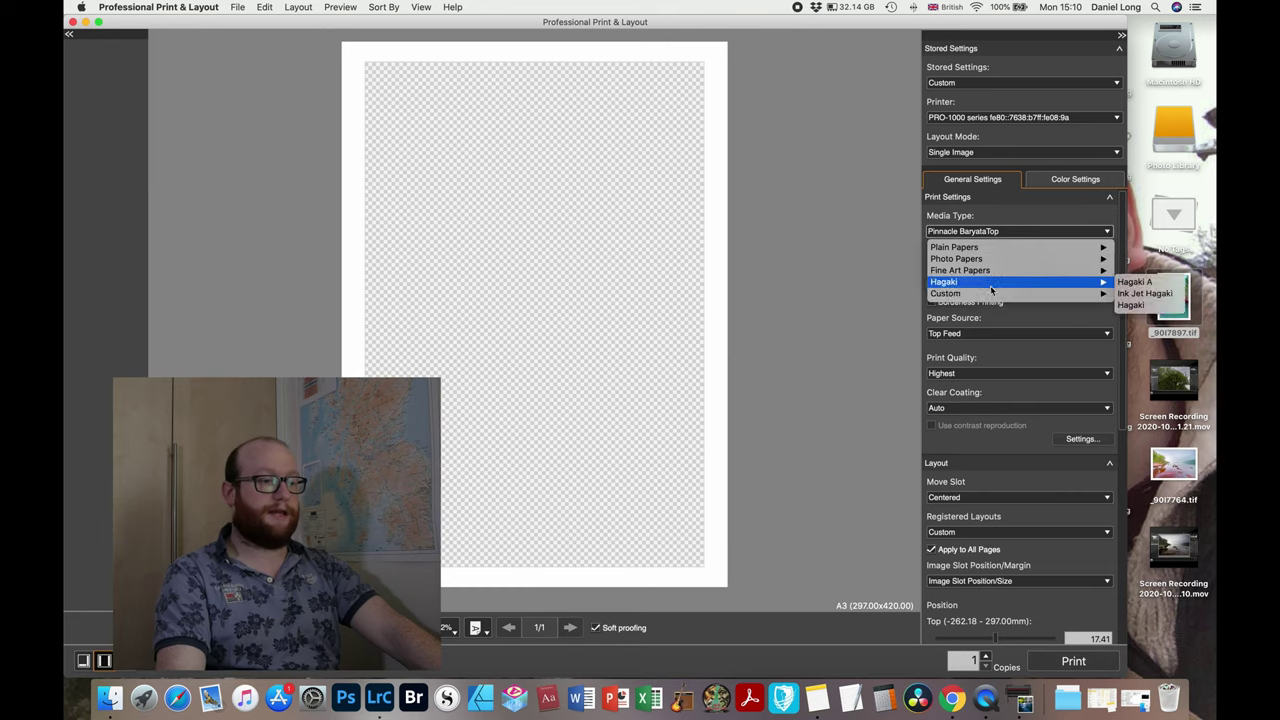
pyautogui.moveTo(990, 294)
pyautogui.click(876, 340)
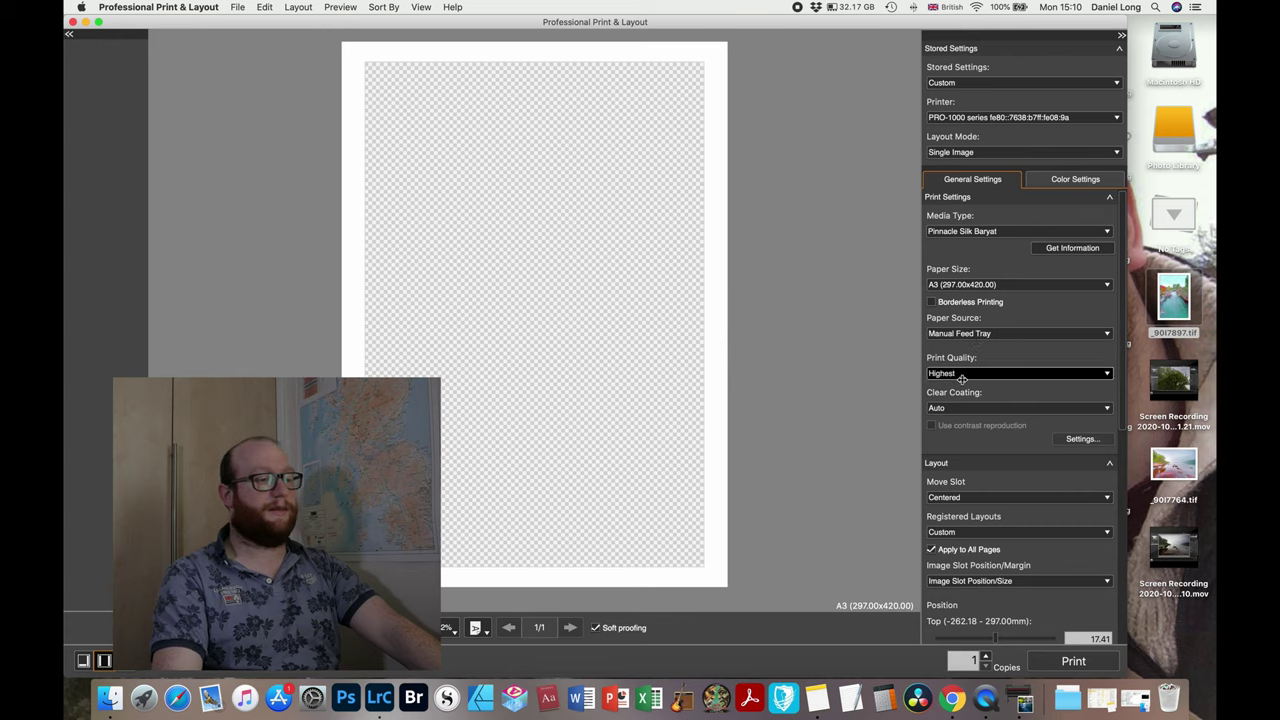
# Step: Keep Print Quality at Highest and Color Mode on Use ICC Profile
pyautogui.click(960, 374)
pyautogui.click(957, 375)
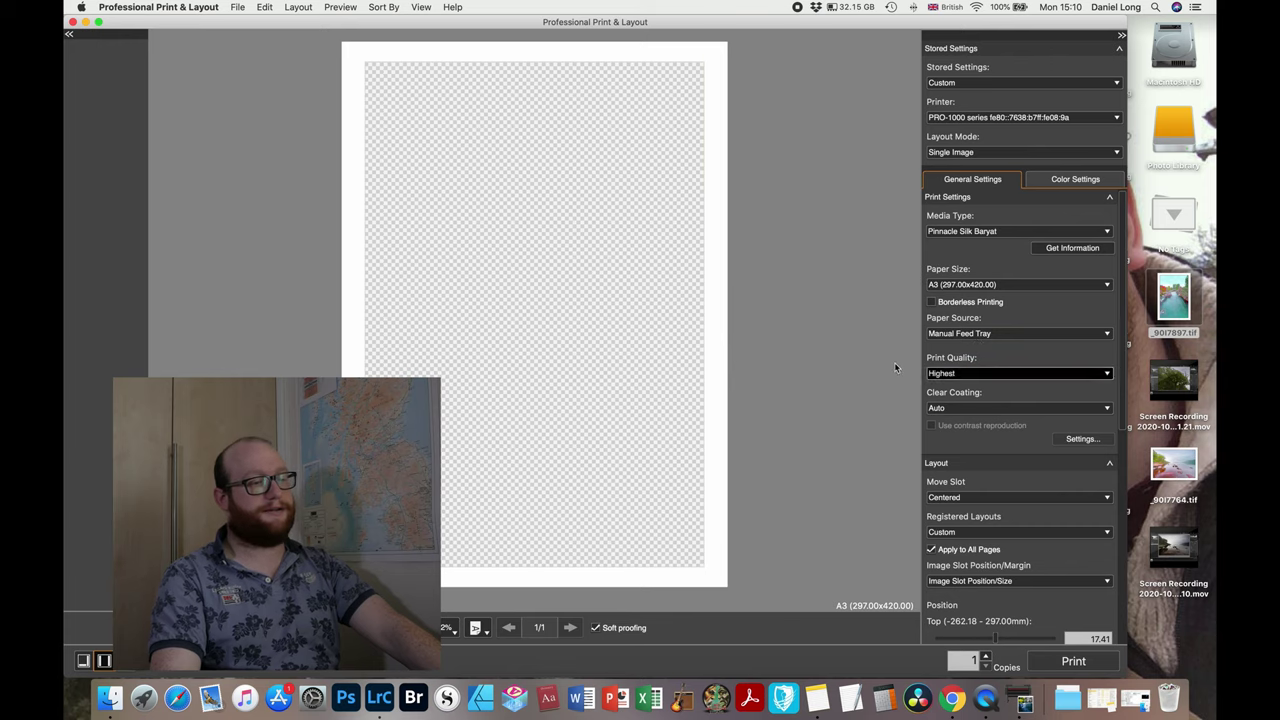
pyautogui.scroll(-10, 985, 375)
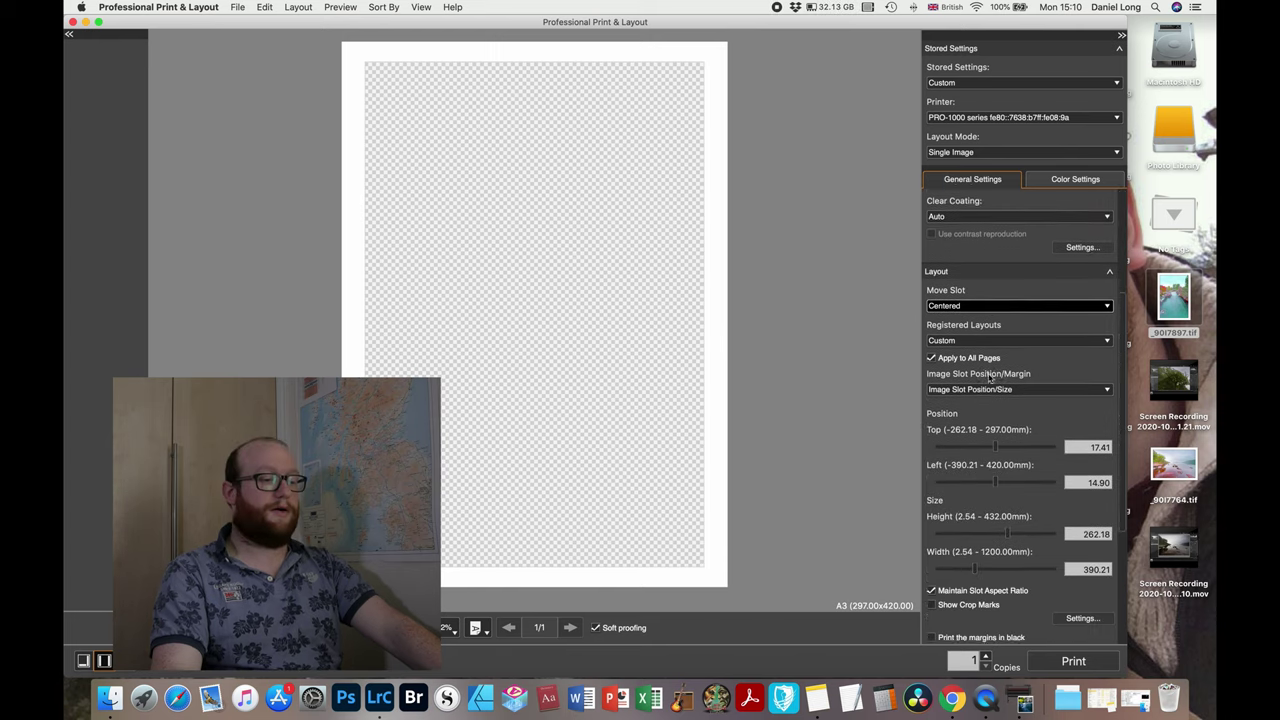
pyautogui.click(972, 485)
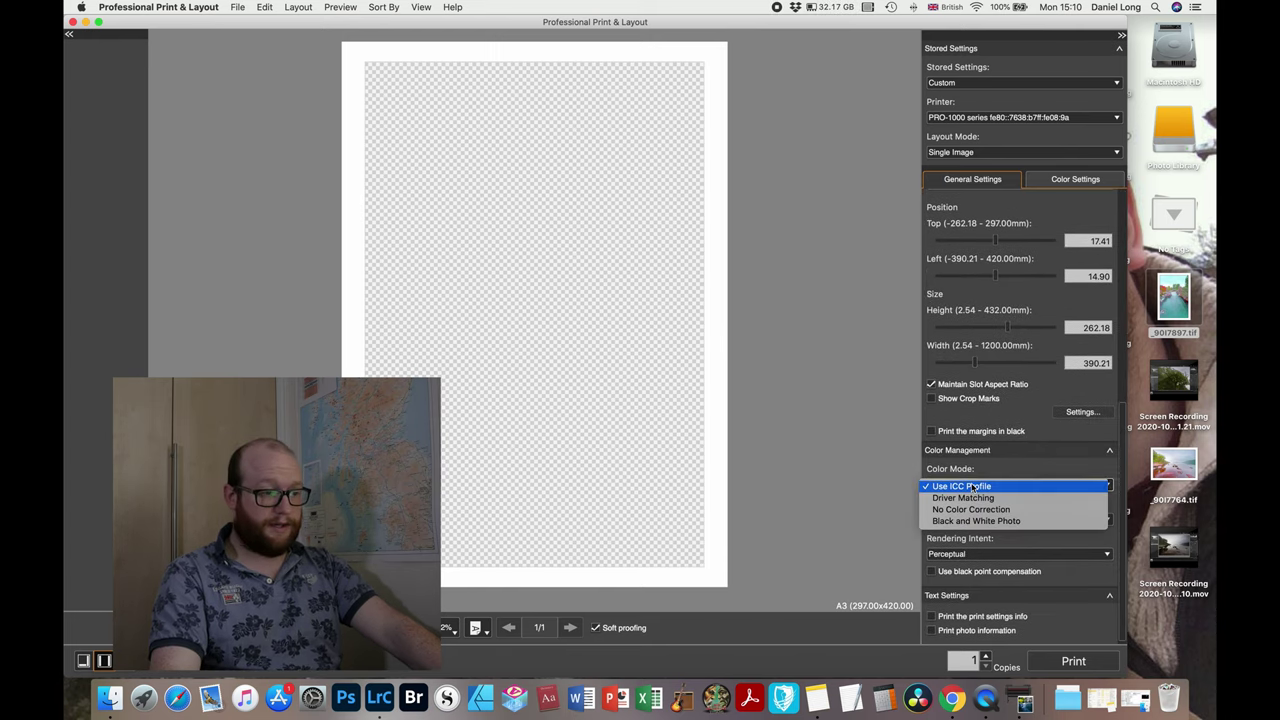
pyautogui.click(972, 486)
pyautogui.scroll(2, 990, 480)
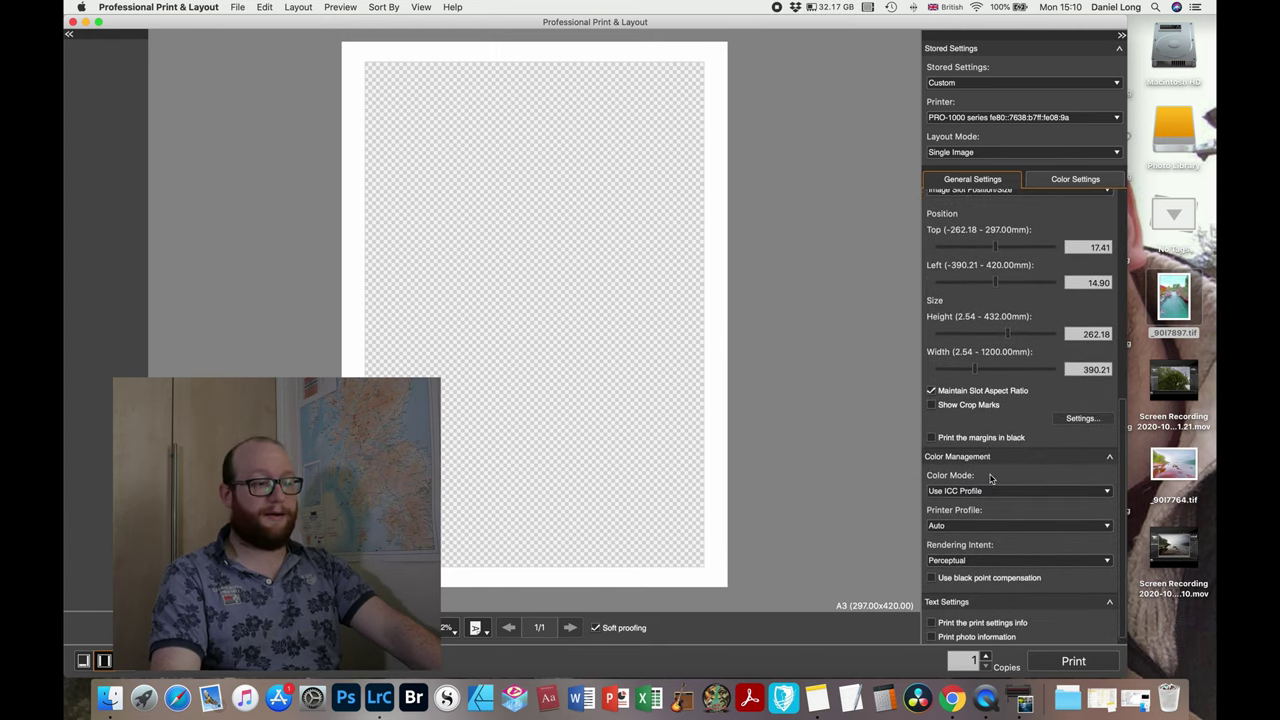
pyautogui.scroll(10, 996, 493)
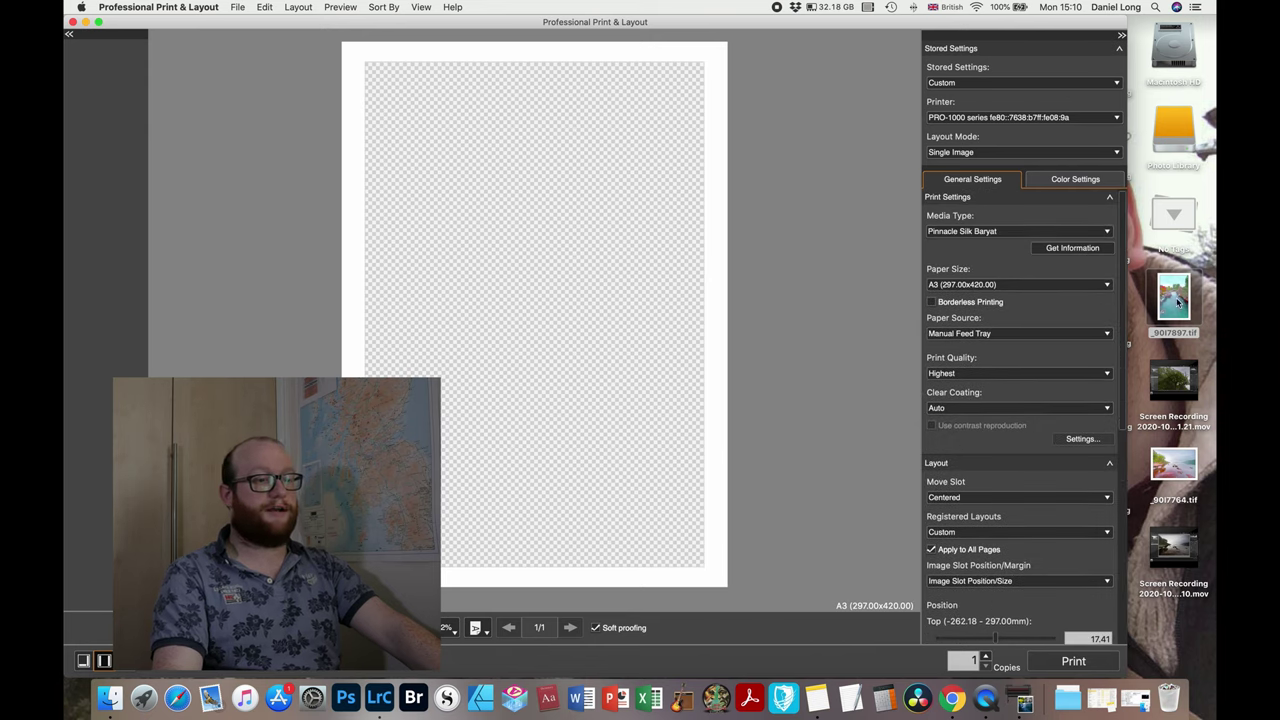
# Step: Place the exported _90I7897.tif onto the A3 page and send it to print
pyautogui.moveTo(1178, 302); pyautogui.dragTo(546, 247)
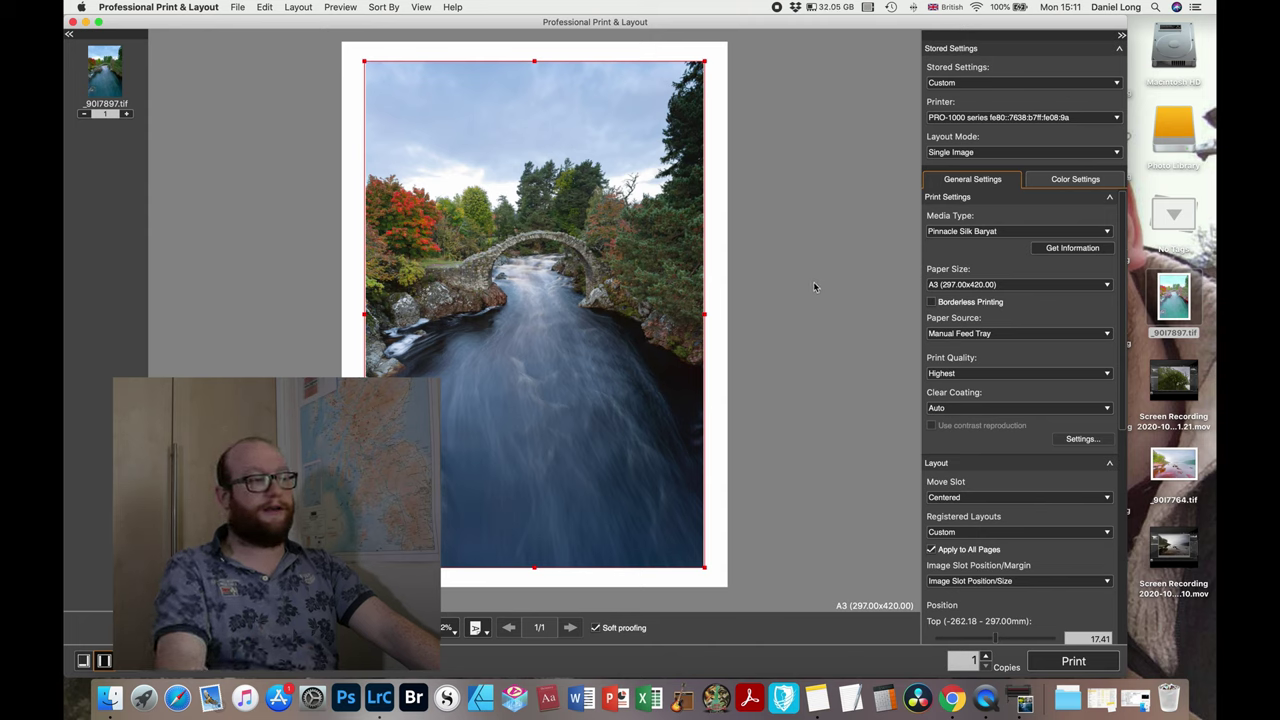
pyautogui.click(1060, 661)
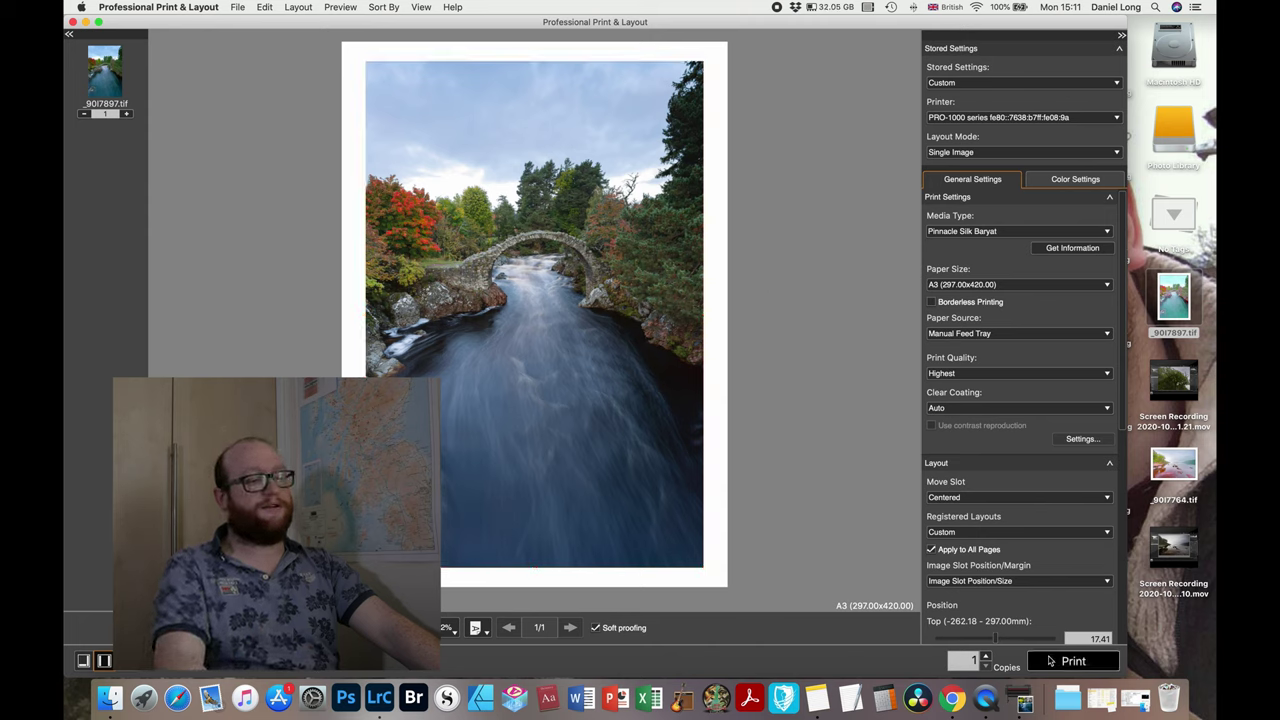